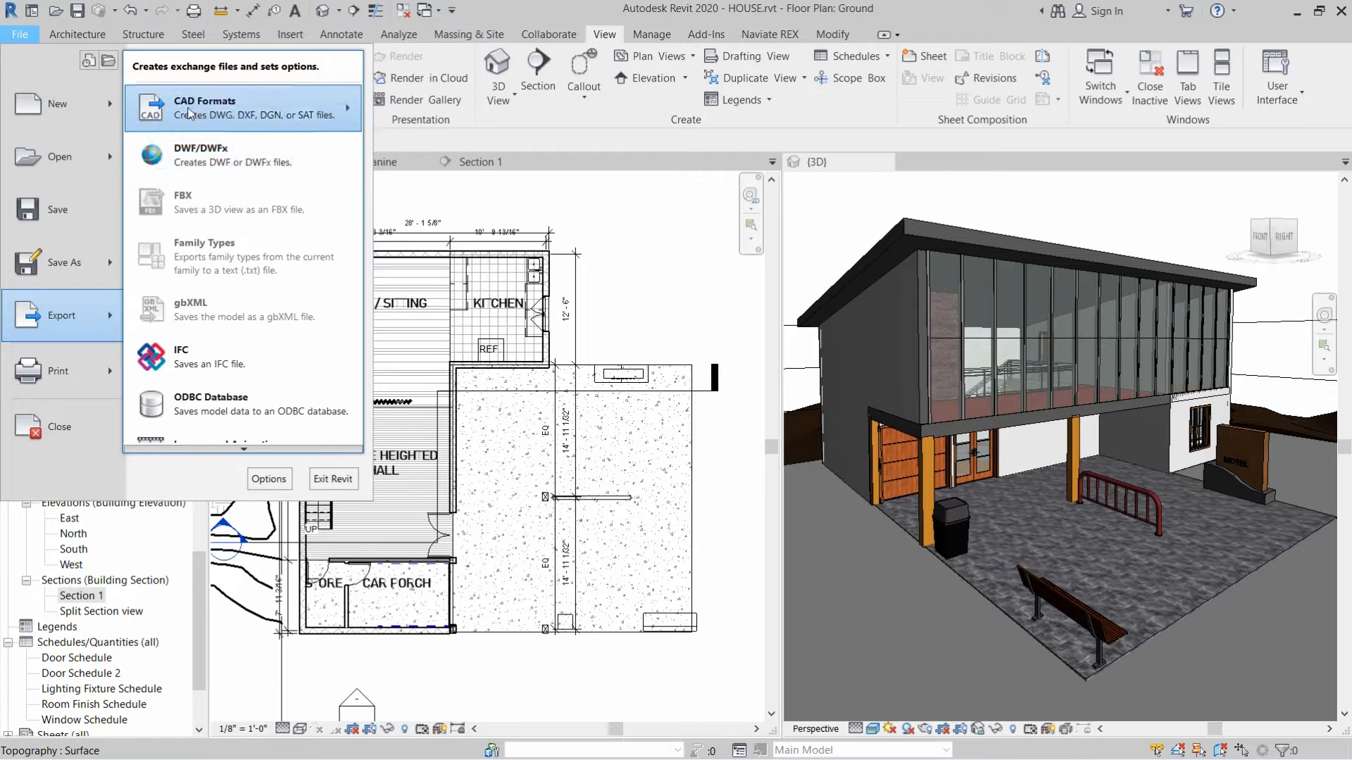
Start a DWG export of the project and create a new view/sheet set named COMPILE.
mouse_move(313, 107)
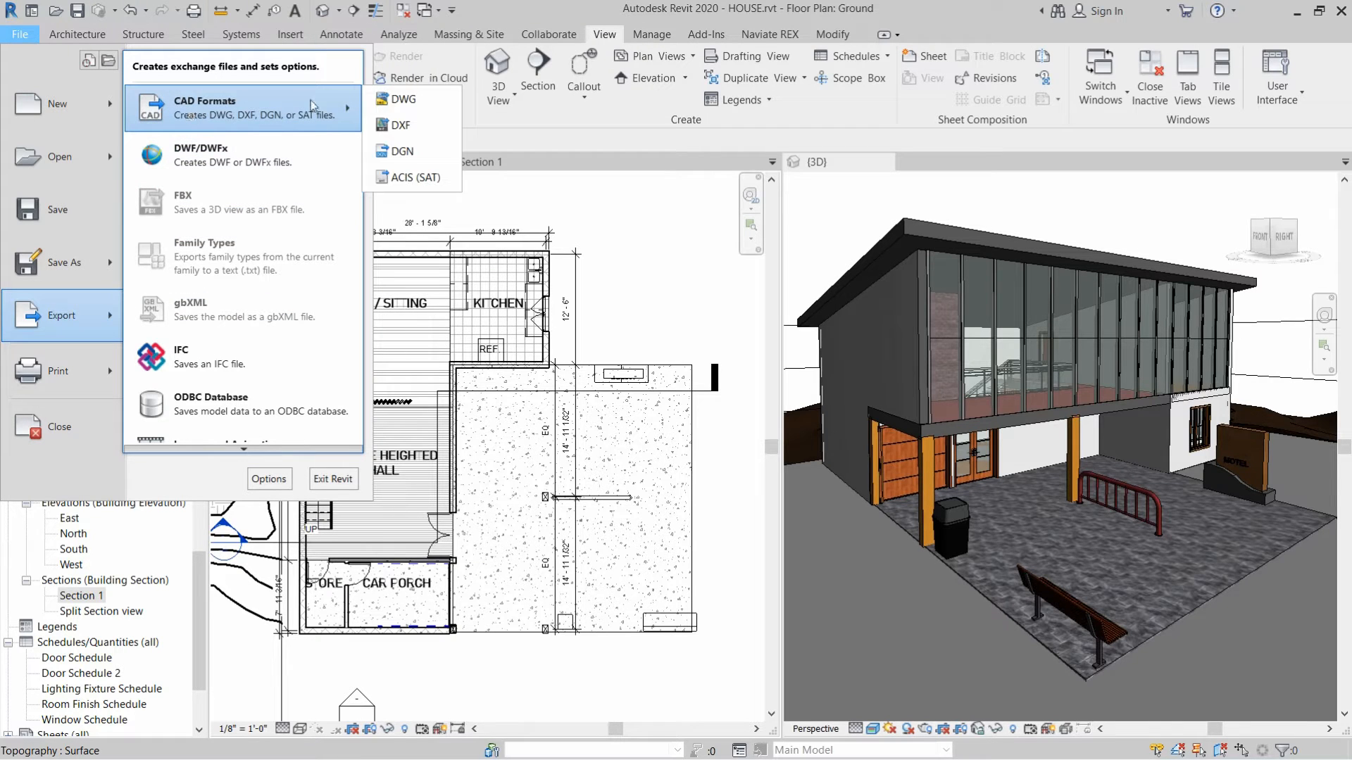
left_click(415, 102)
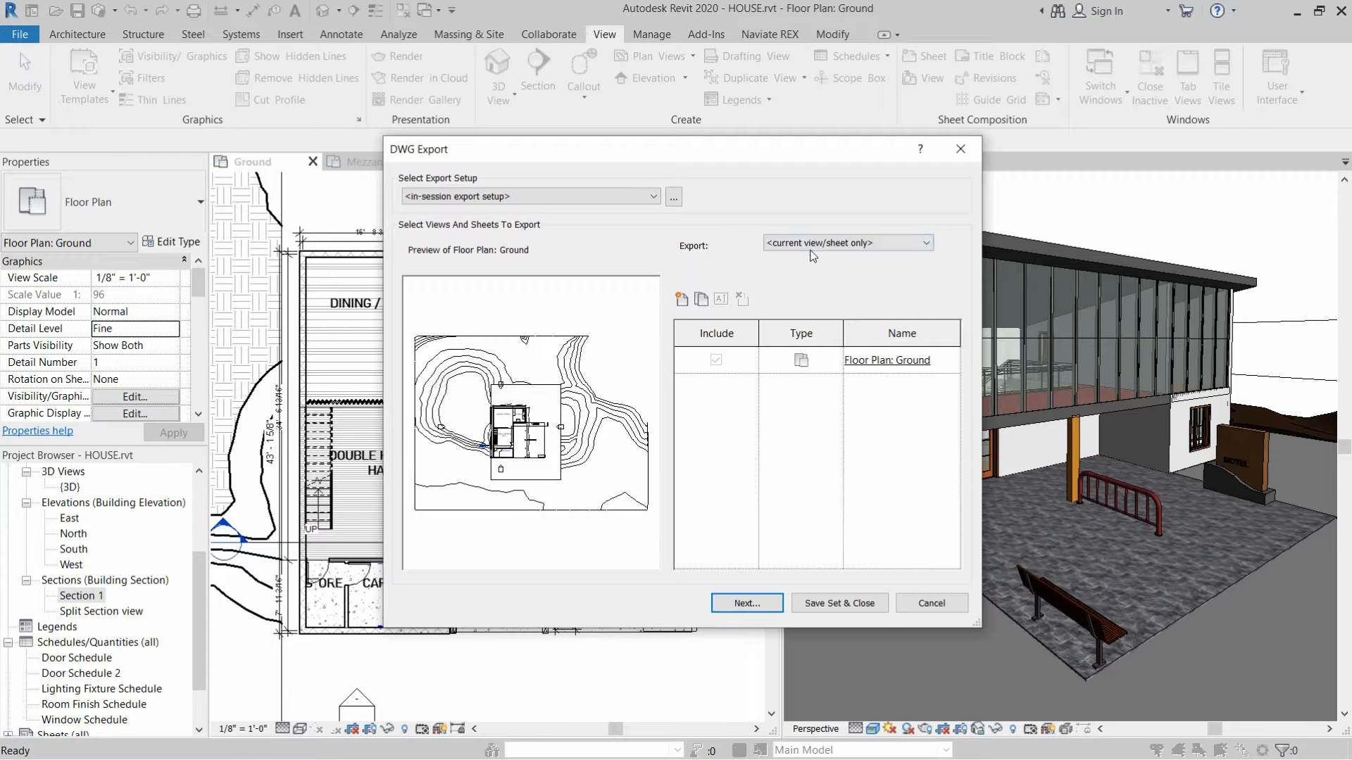
left_click(832, 244)
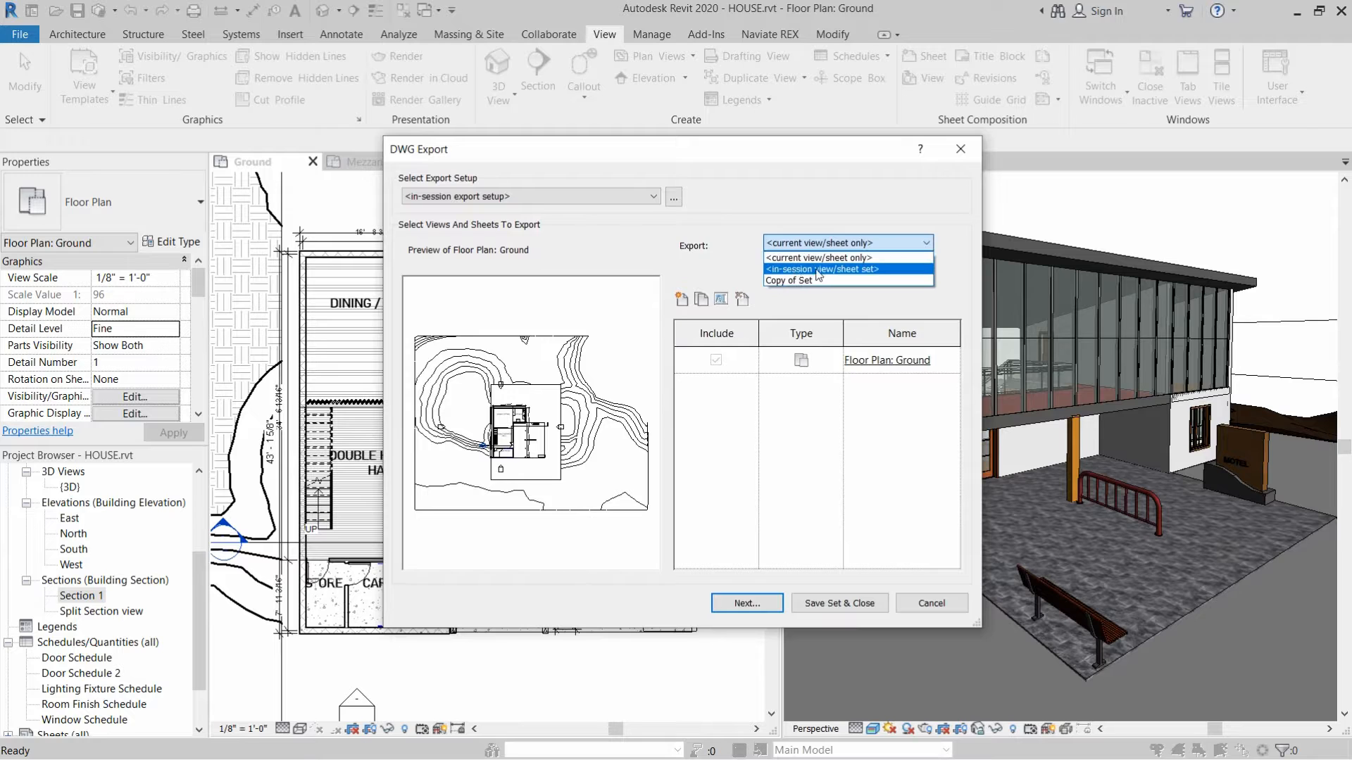
left_click(856, 258)
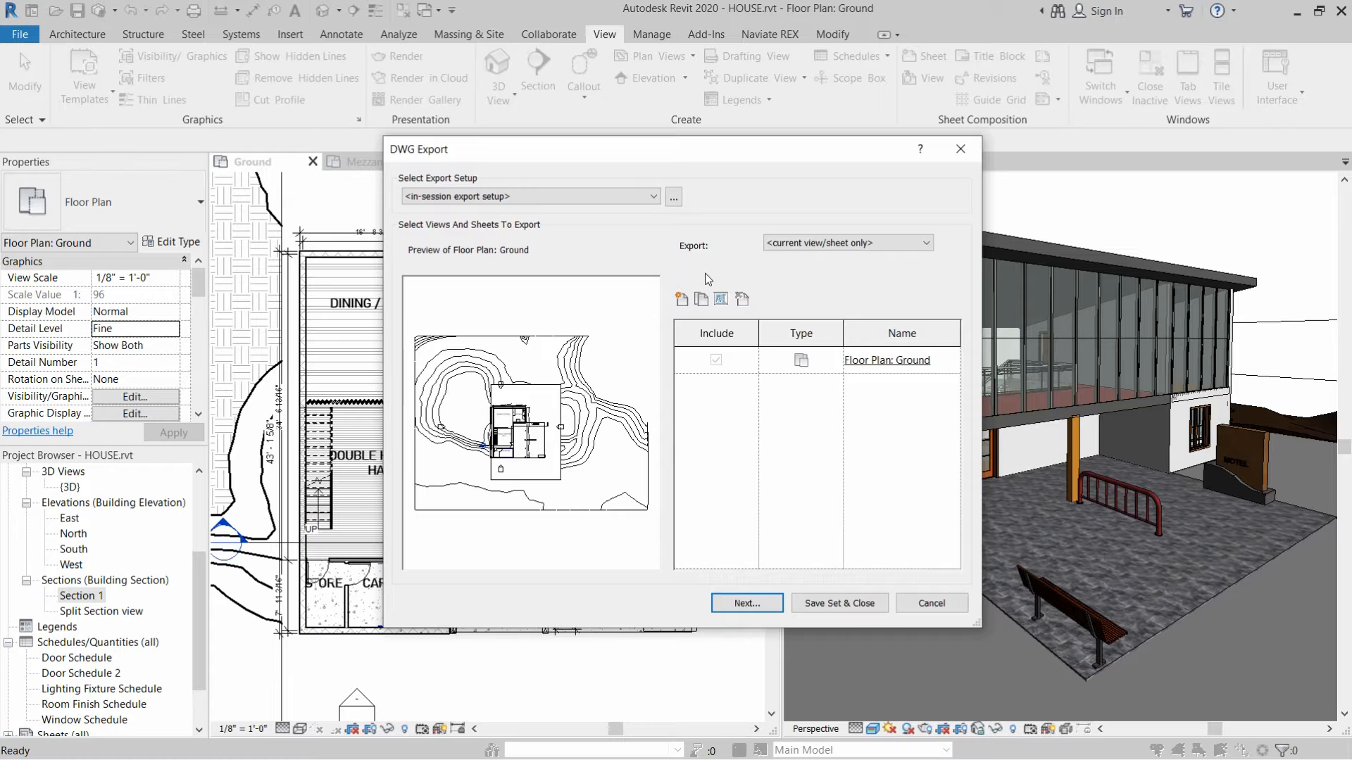
left_click(681, 302)
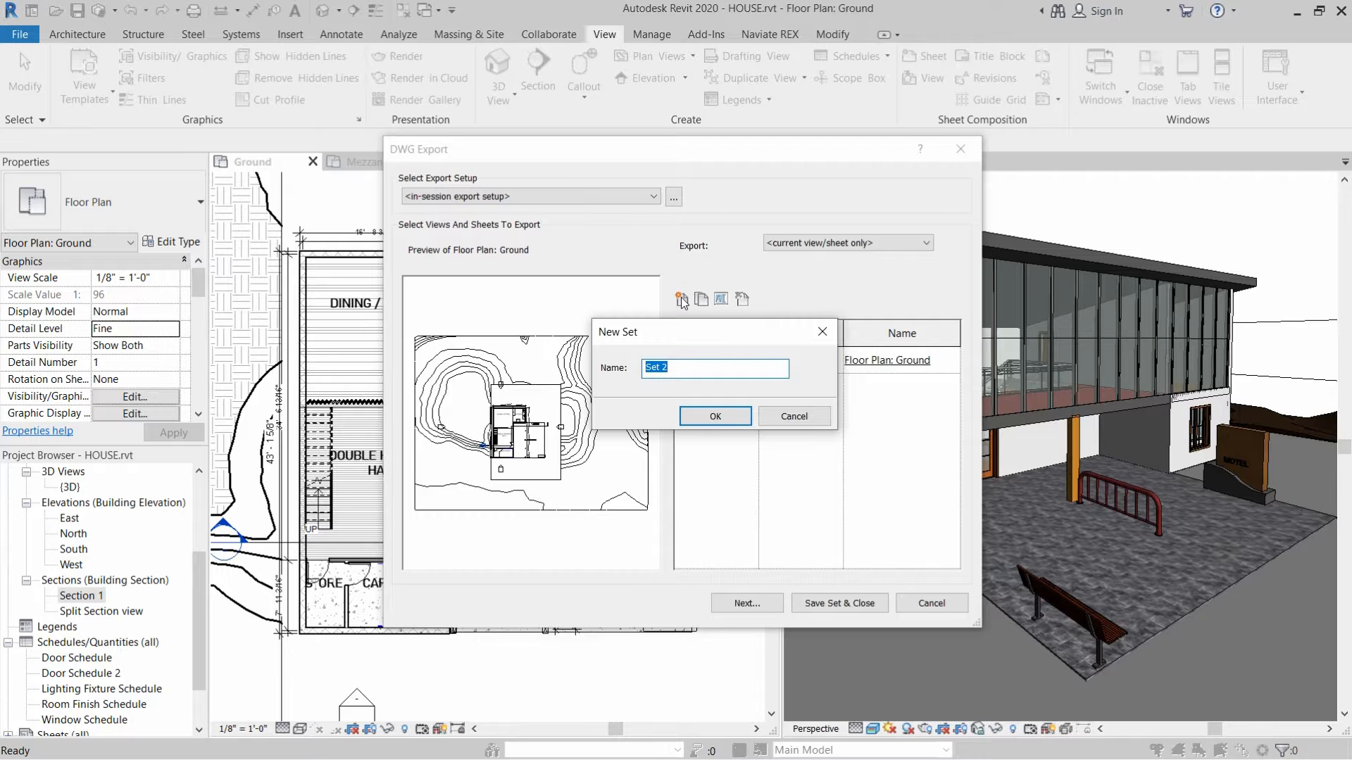
type("COMPILE")
left_click(698, 418)
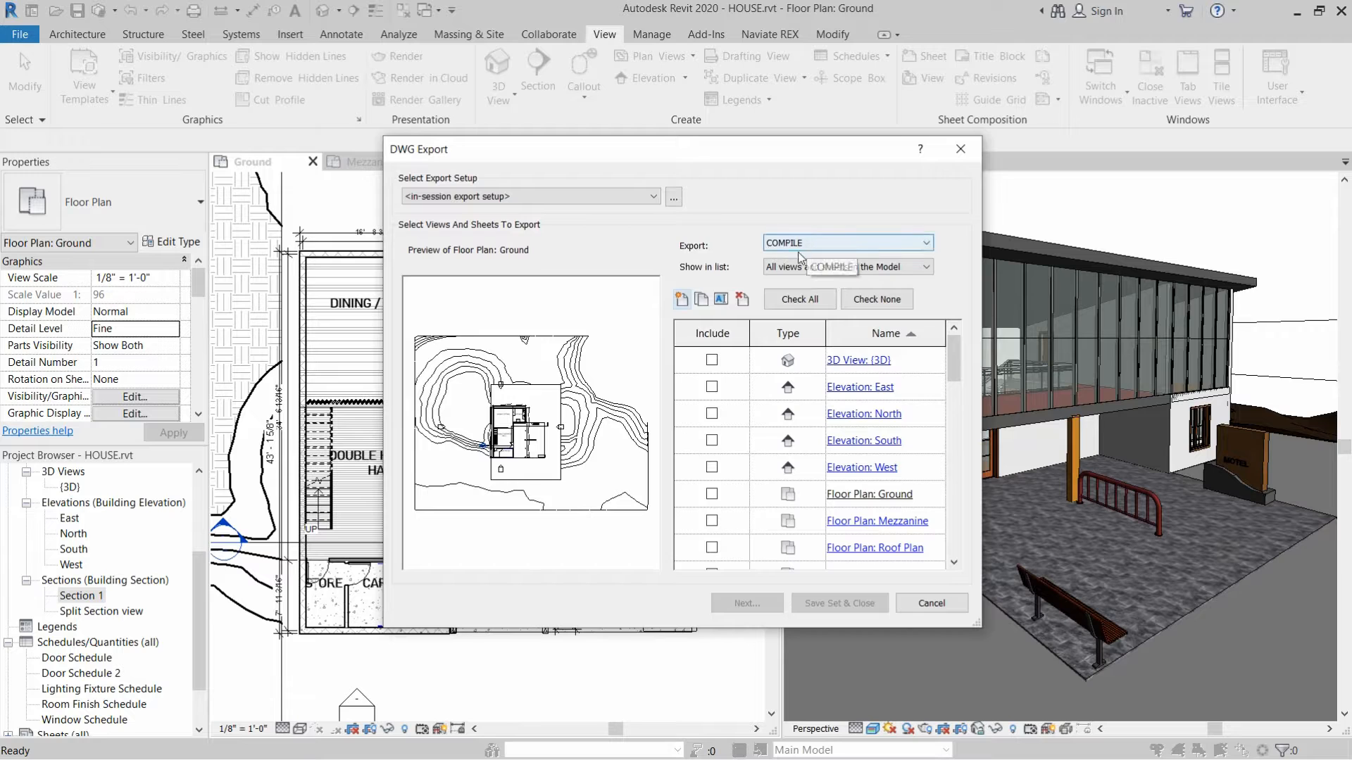
Look through the model's views and sheets that can be included in the COMPILE set.
scroll(819, 397, "down", 2)
scroll(819, 397, "down", 8)
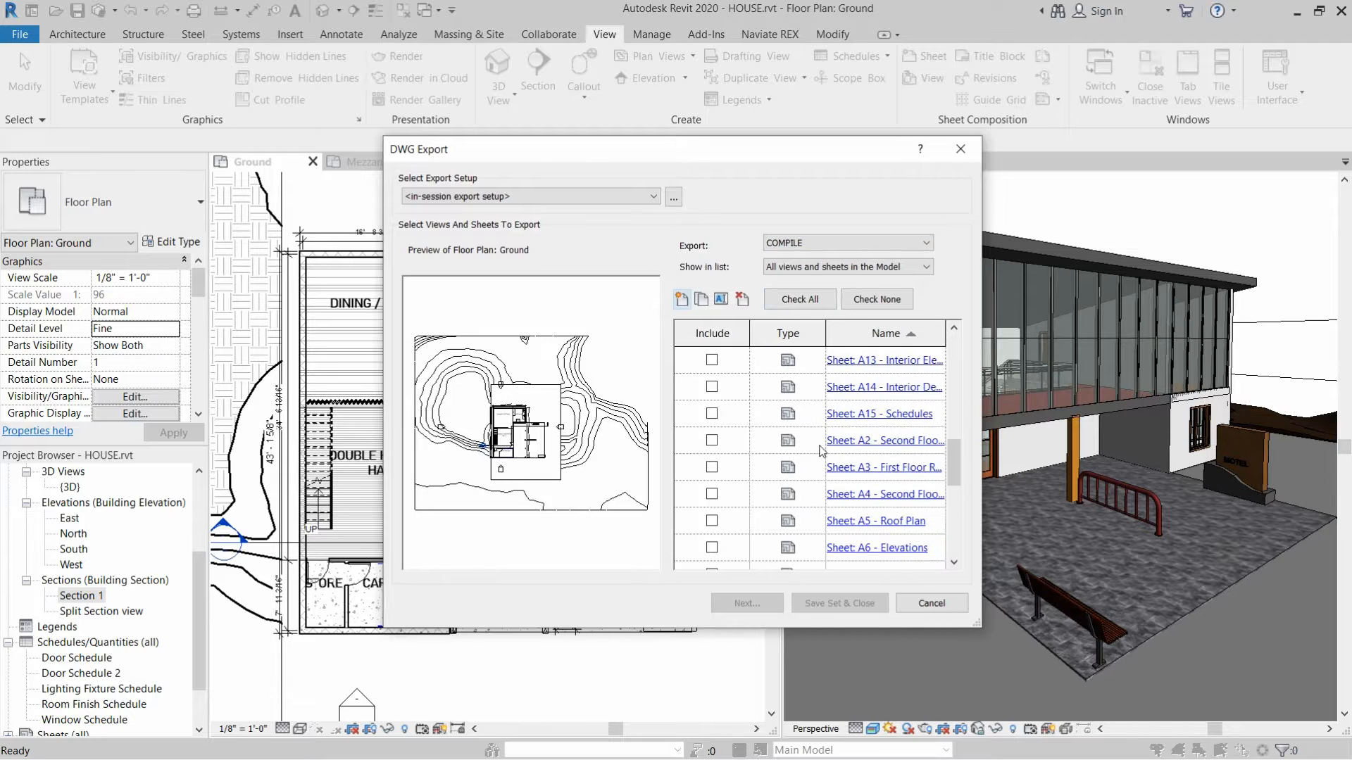
scroll(820, 505, "up", 8)
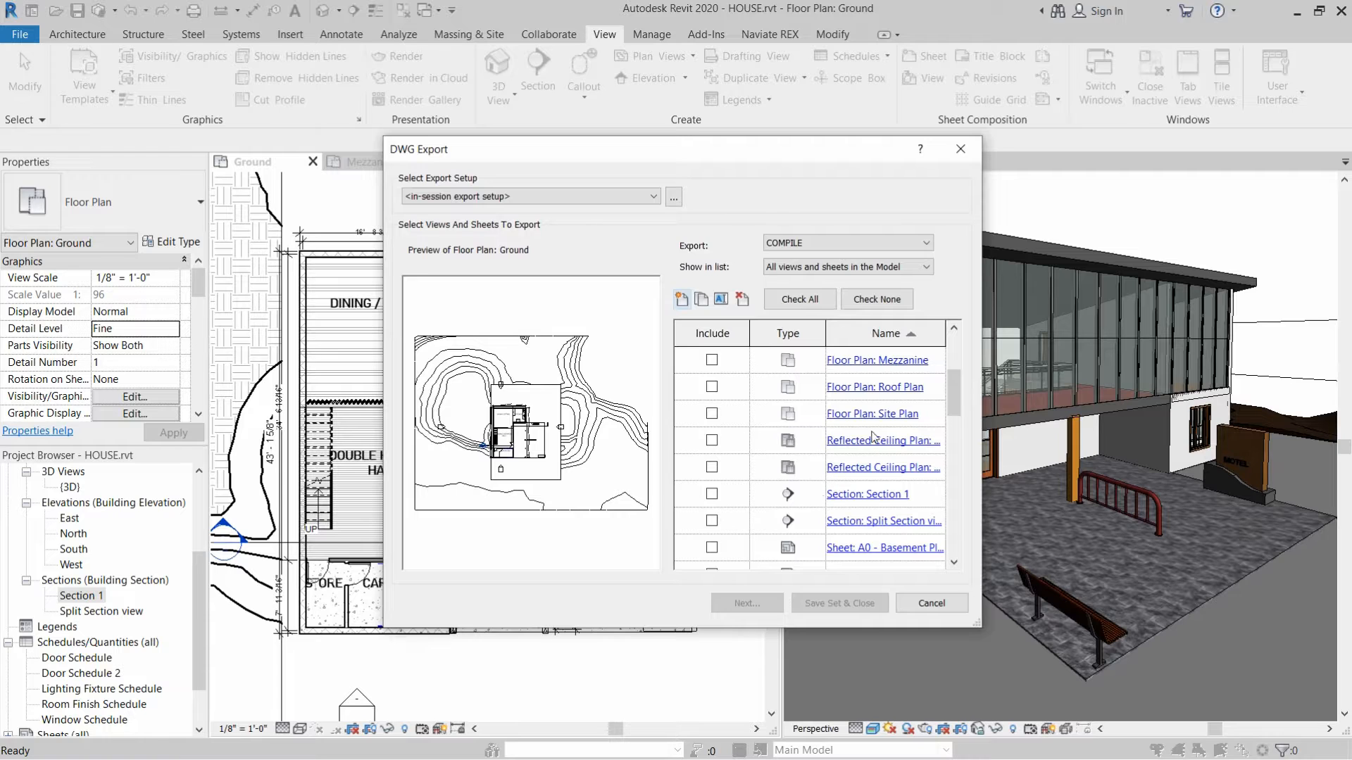
scroll(820, 381, "up", 2)
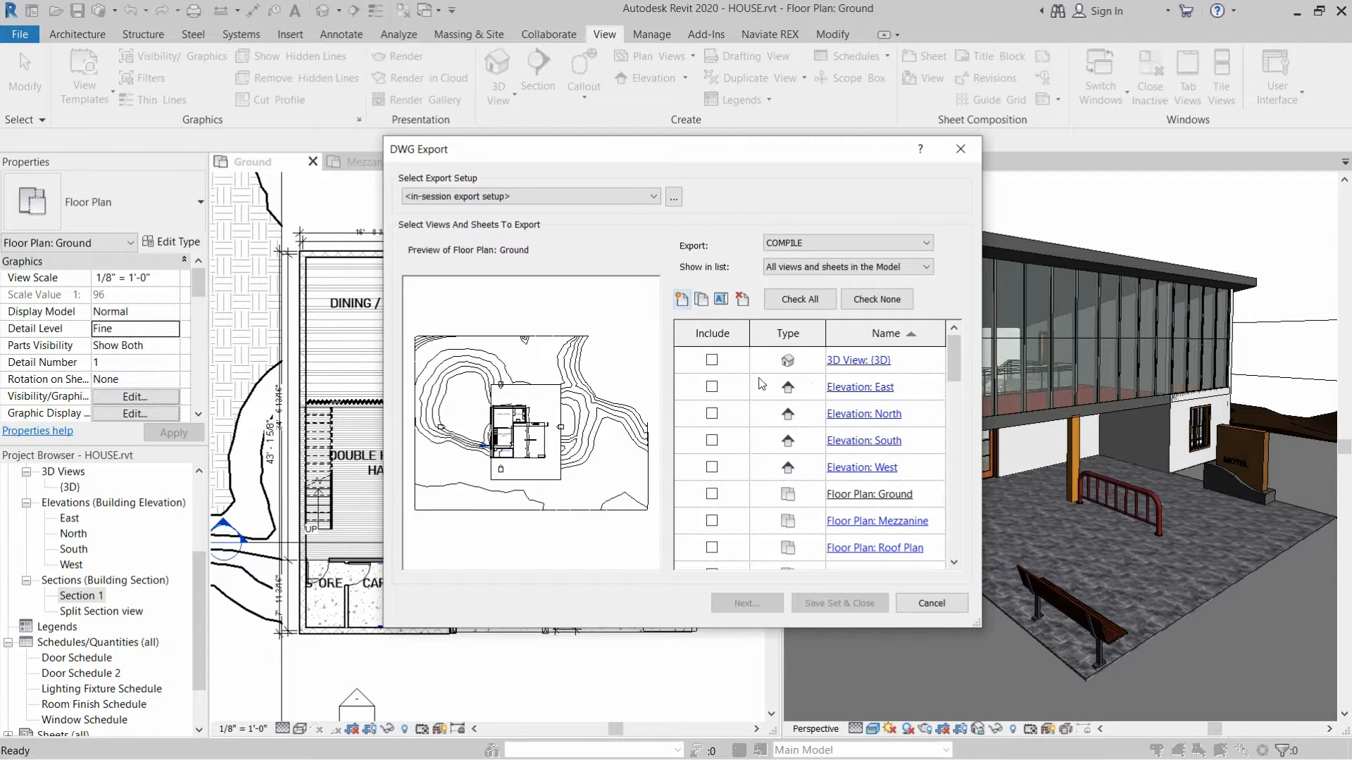
scroll(864, 491, "down", 1)
scroll(862, 491, "down", 5)
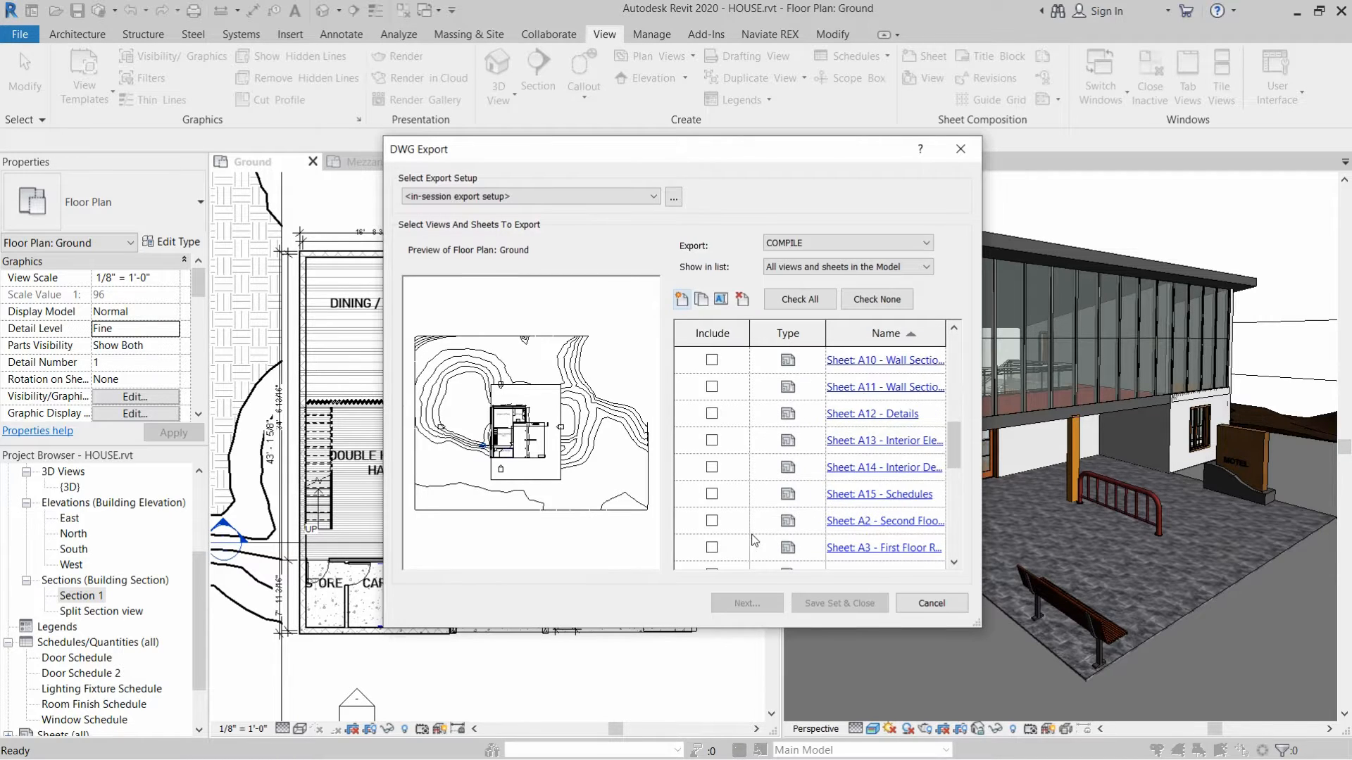
scroll(754, 540, "down", 5)
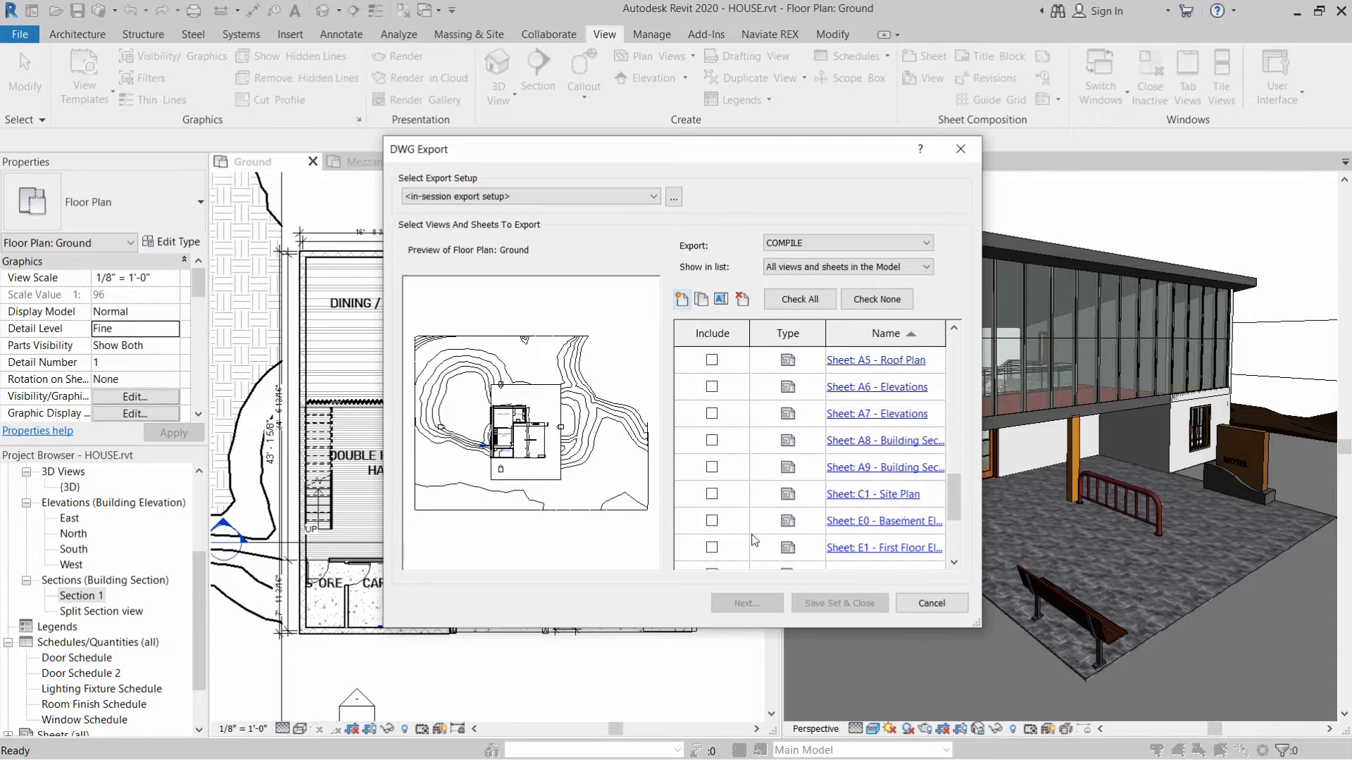
scroll(754, 540, "up", 10)
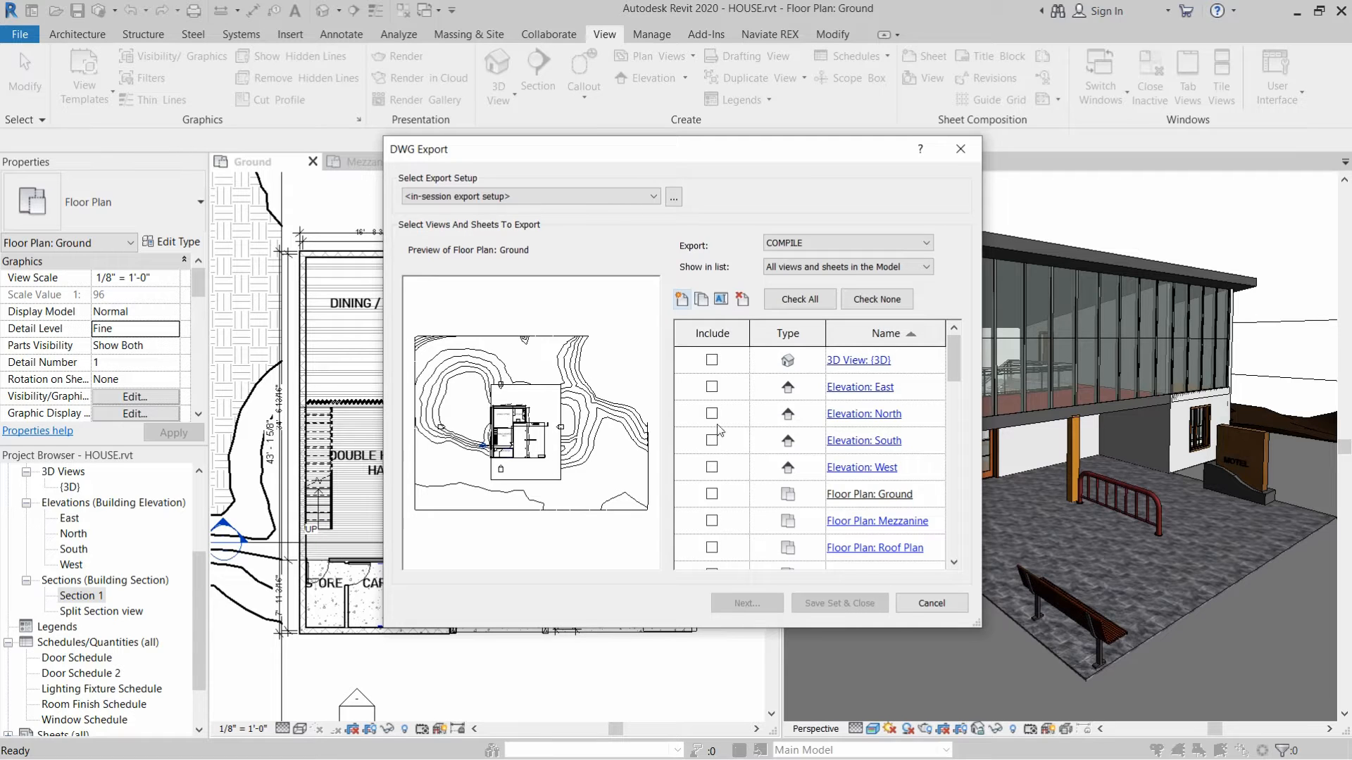
Include 3D View: {3D}, Floor Plan: Ground, Floor Plan: Mezzanine and Section: Section 1 in the COMPILE export set.
left_click_drag(544, 153, 549, 196)
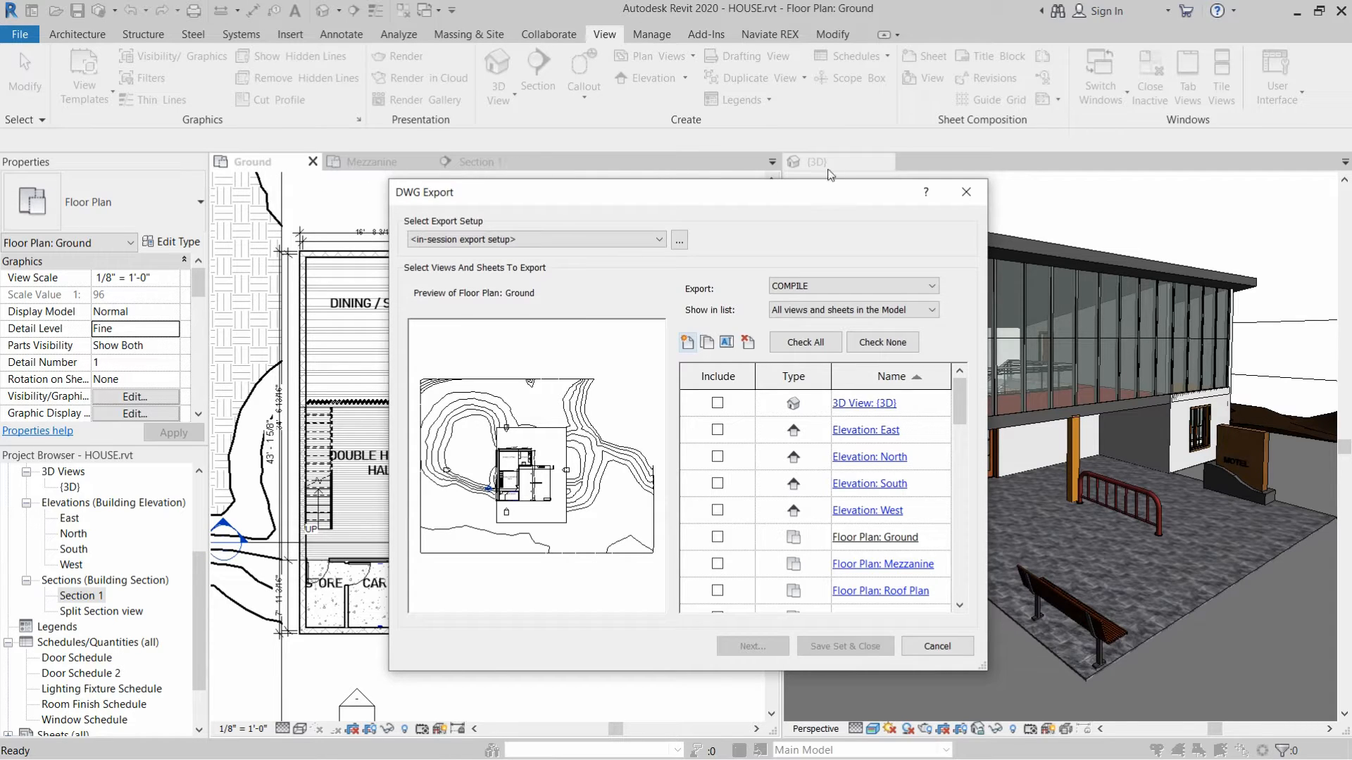
left_click(717, 404)
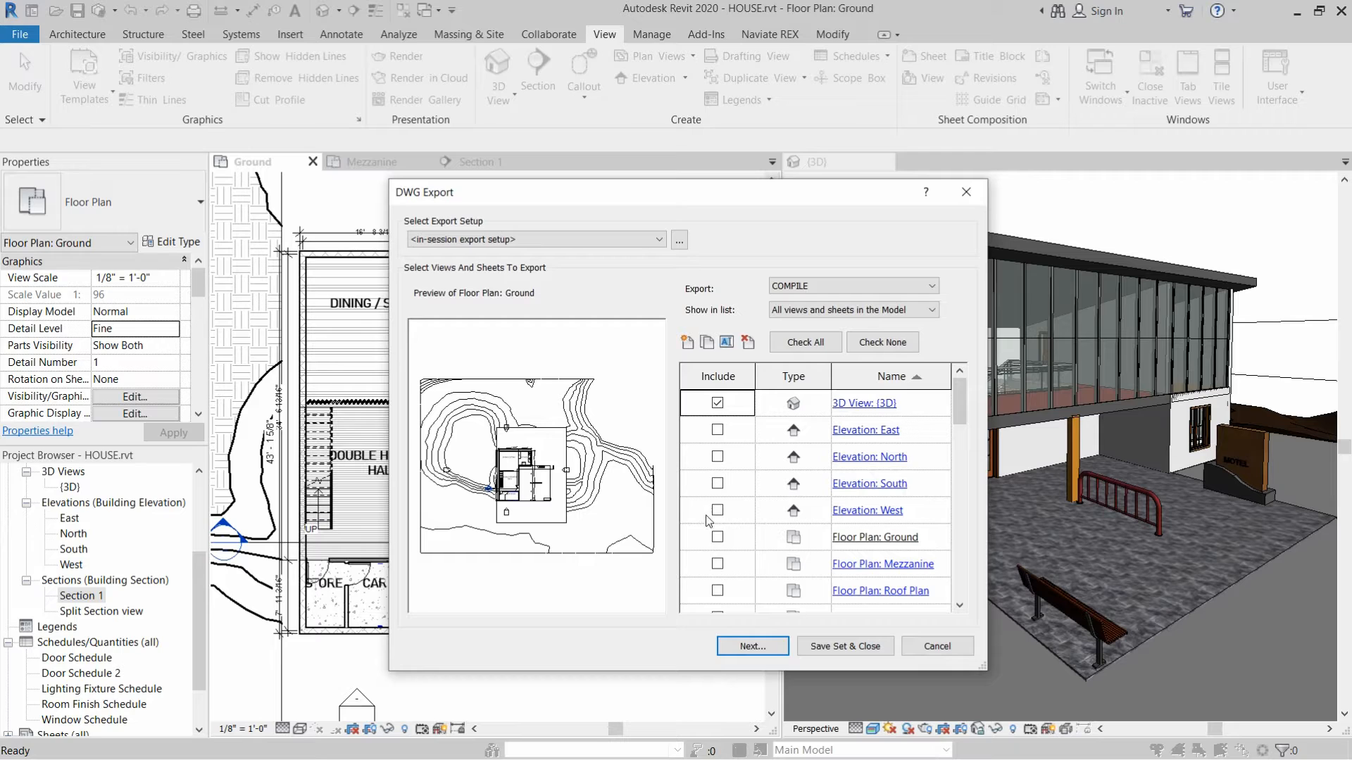
left_click(717, 536)
scroll(718, 538, "down", 1)
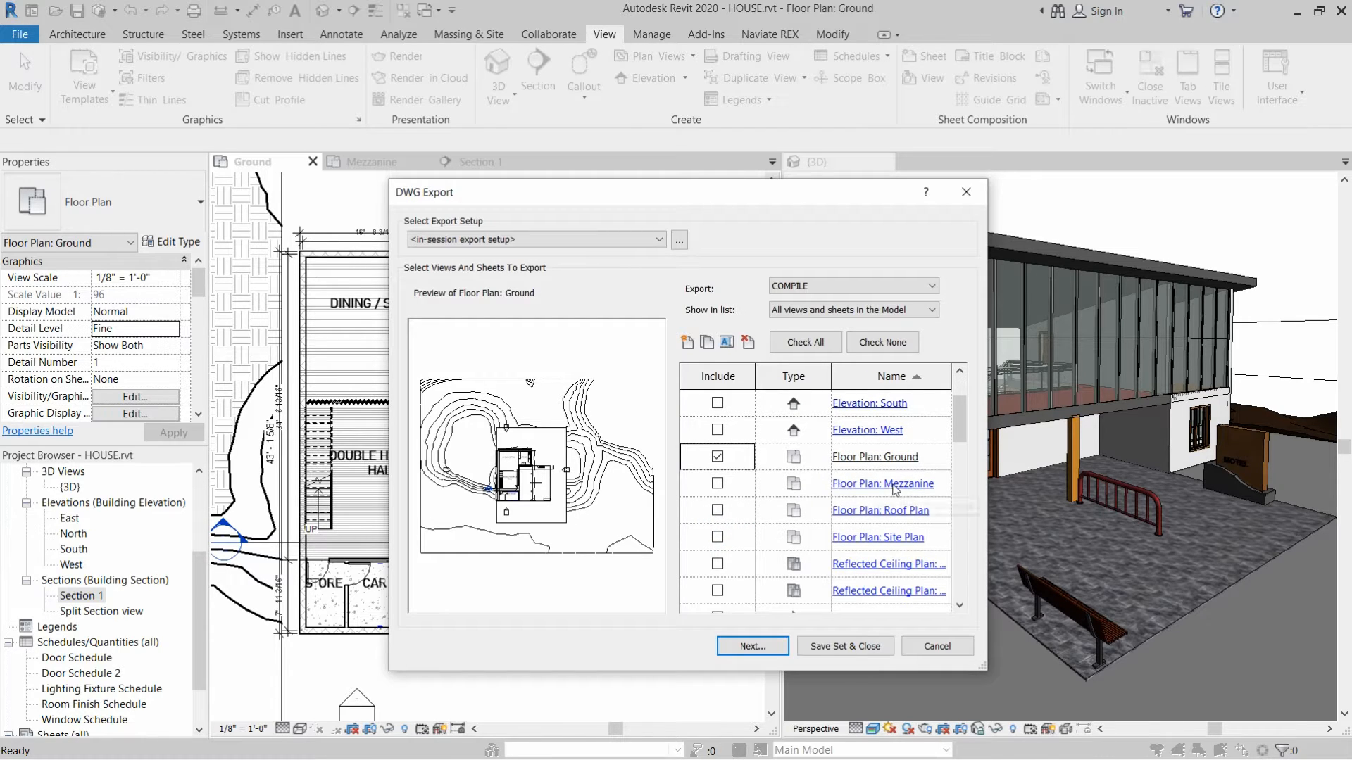
left_click(718, 484)
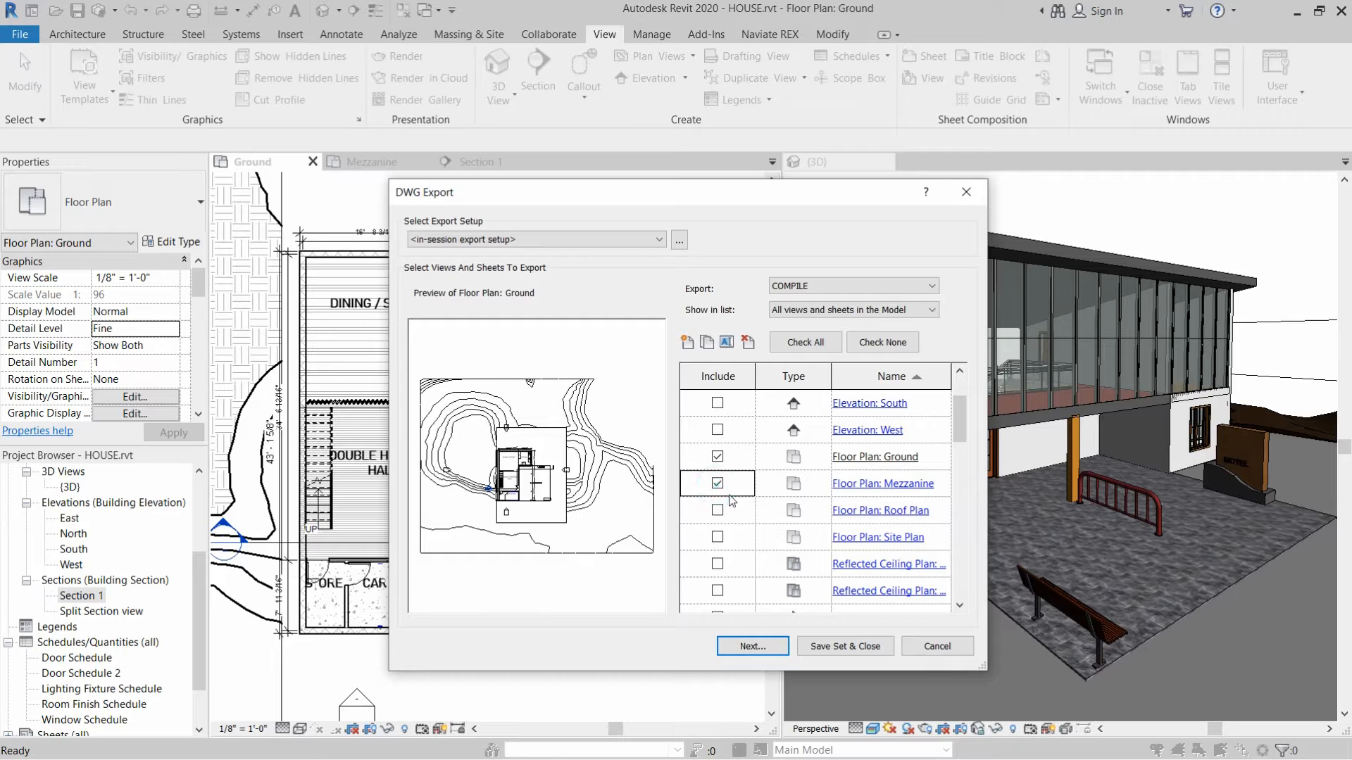
scroll(746, 527, "down", 1)
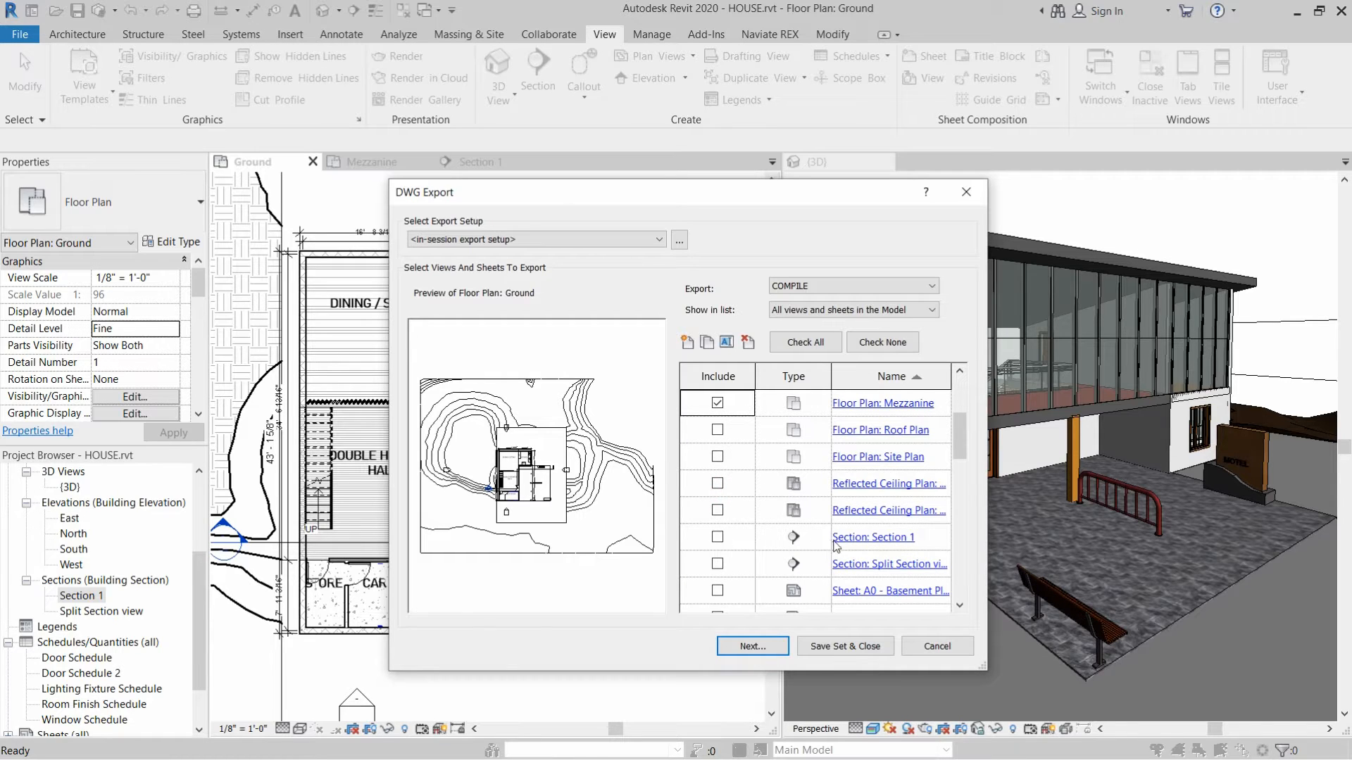
left_click(717, 540)
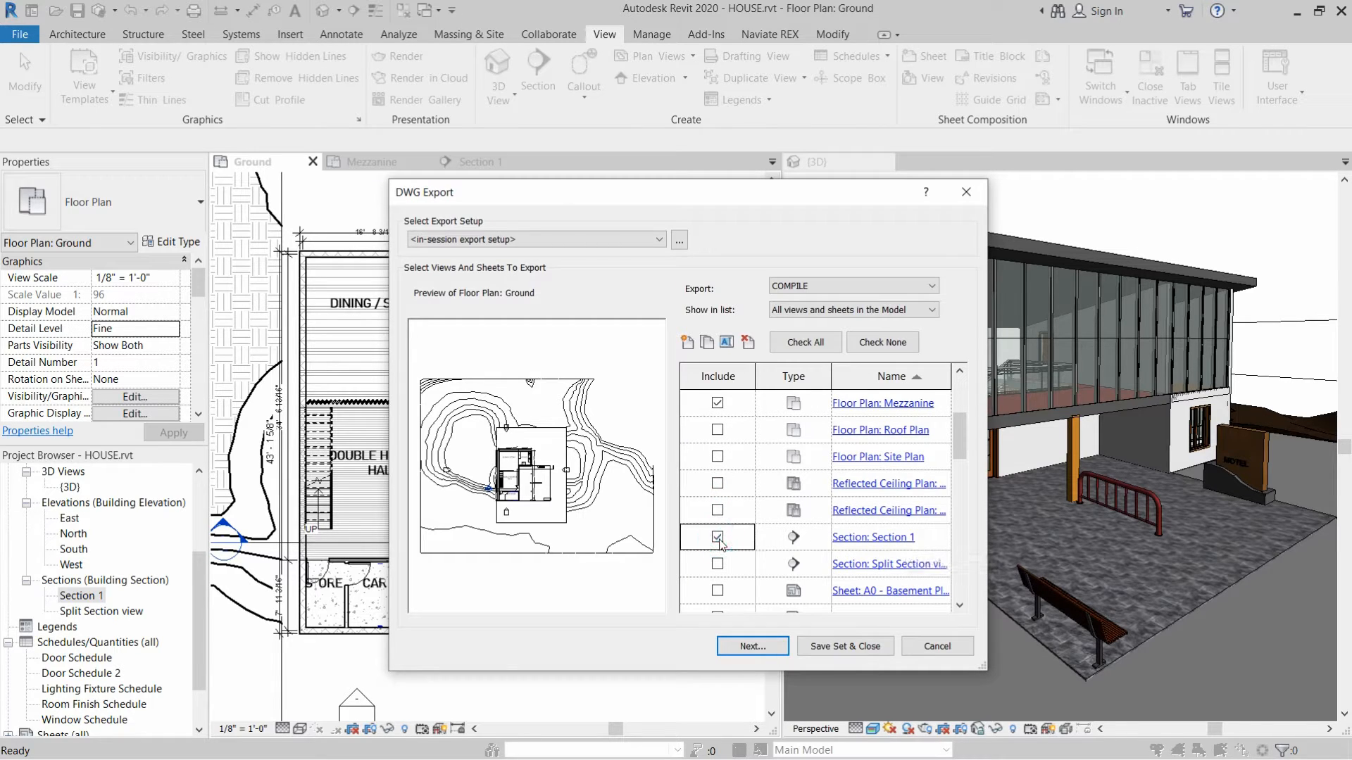
scroll(719, 542, "down", 1)
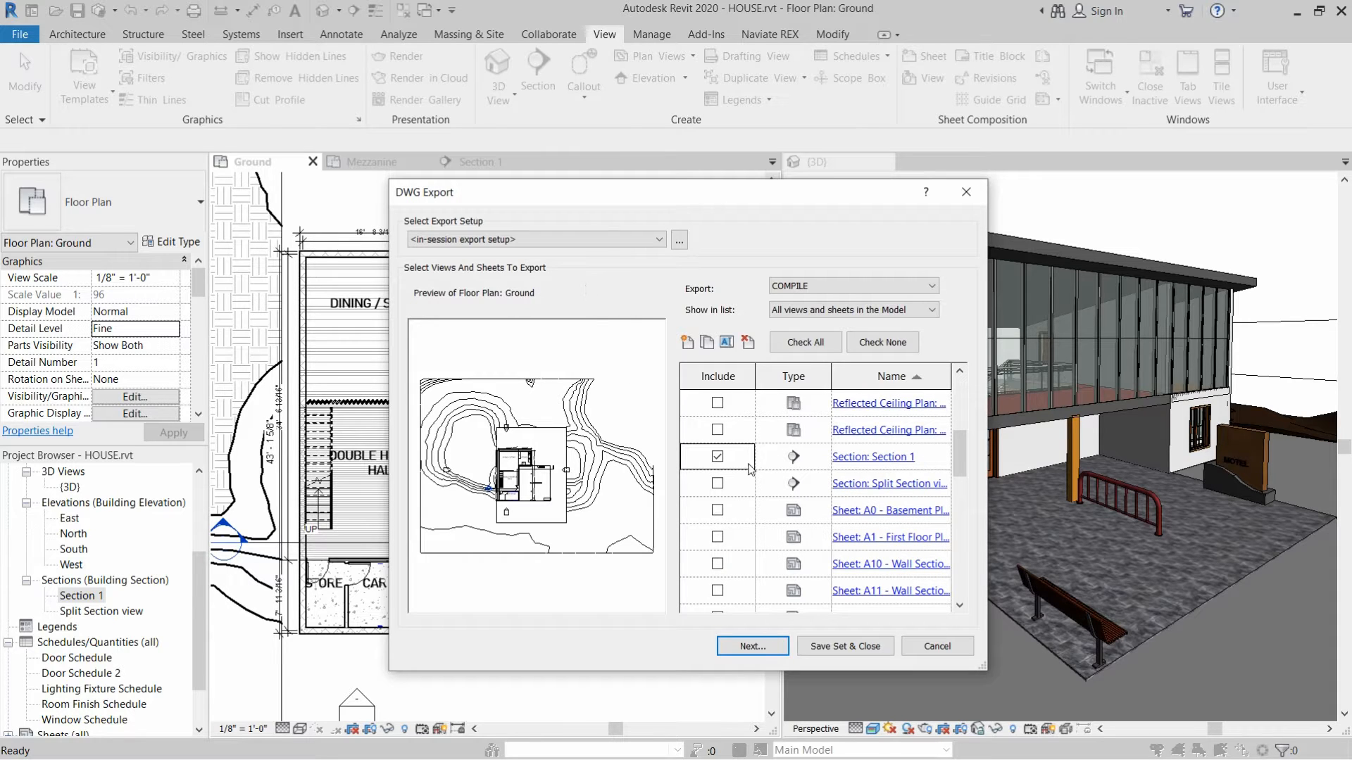
scroll(749, 470, "up", 3)
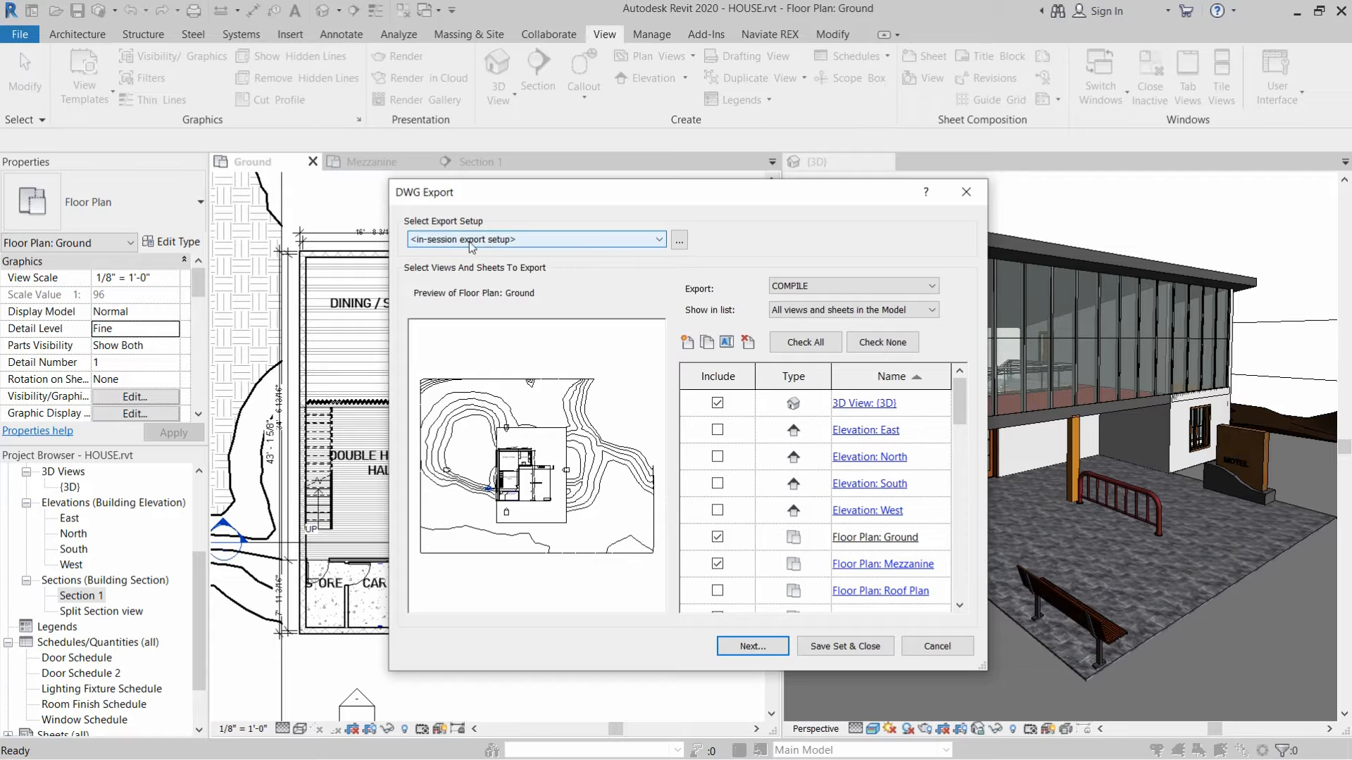
Open the in-session DWG export setup for modification and review its layer, line, pattern, and text and font settings.
left_click(679, 241)
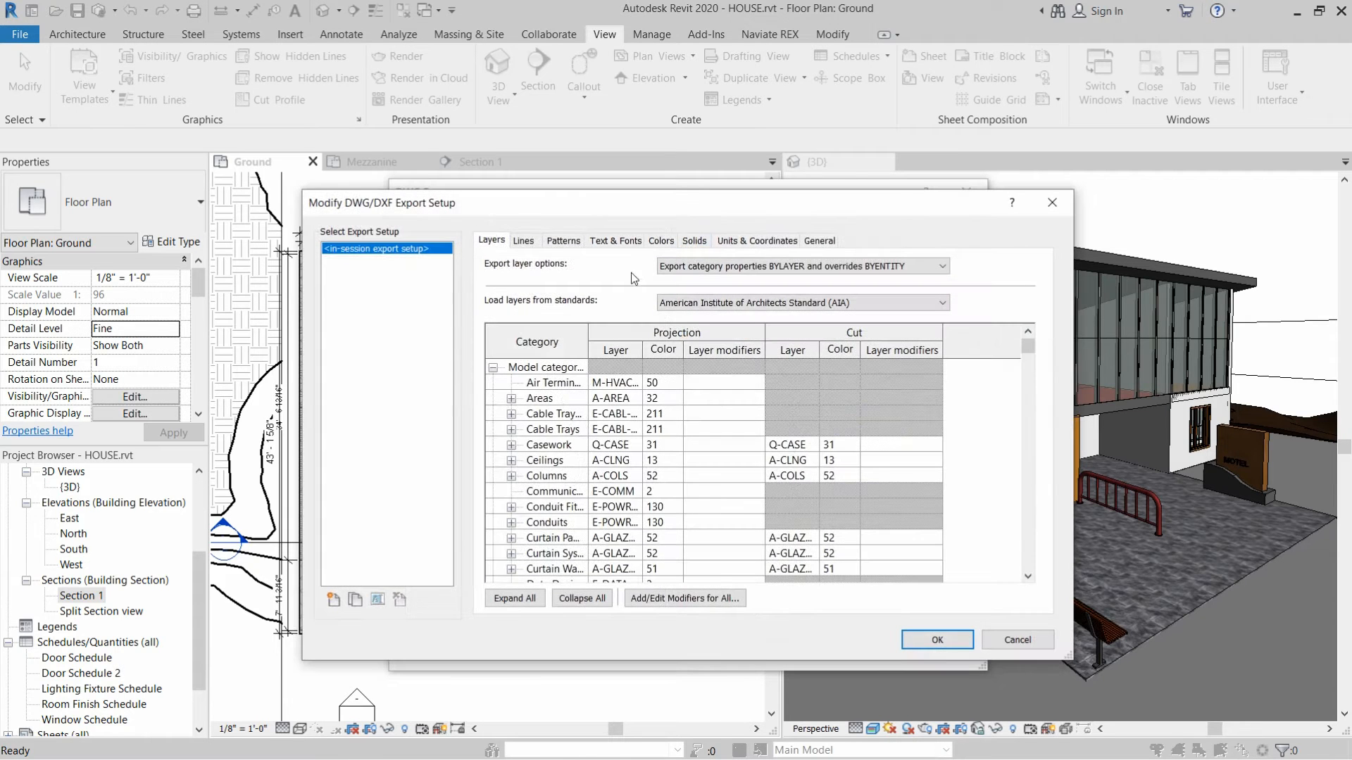
scroll(566, 416, "down", 3)
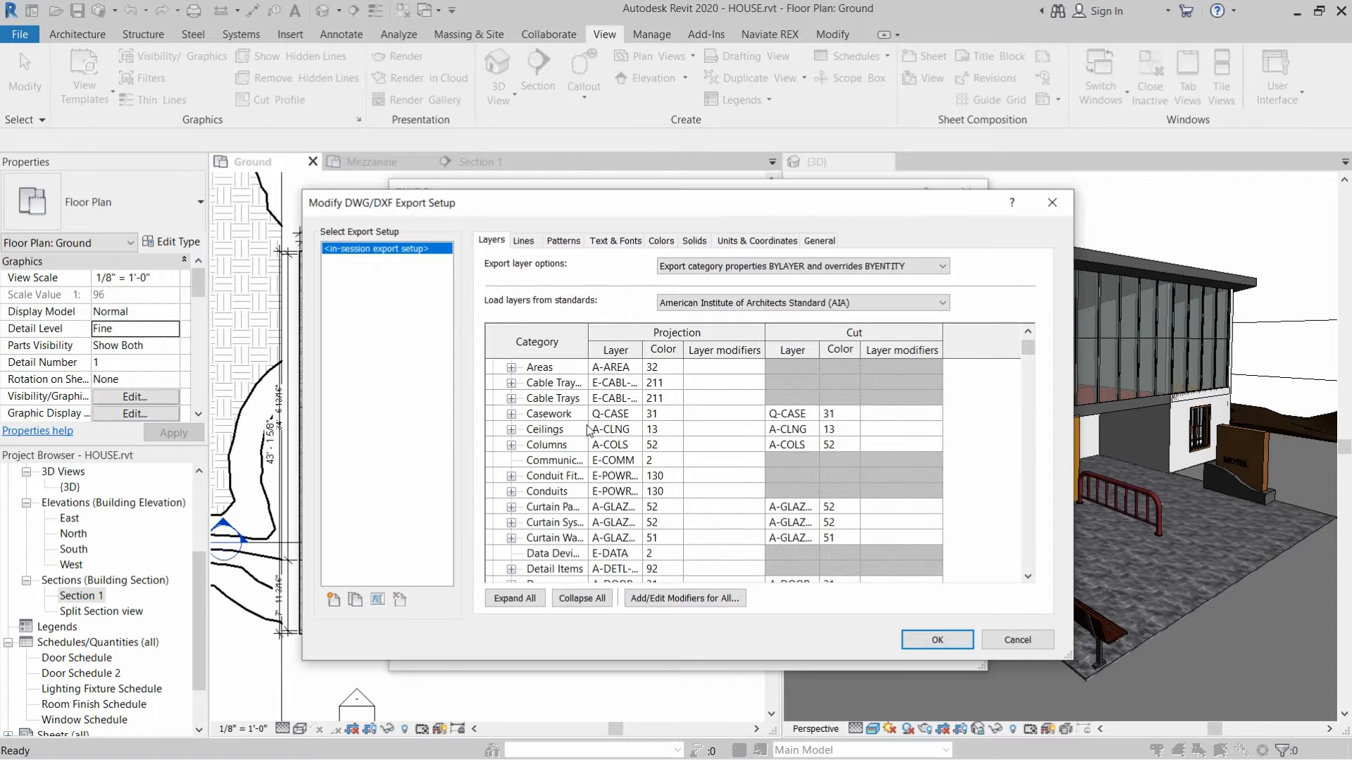
left_click(521, 241)
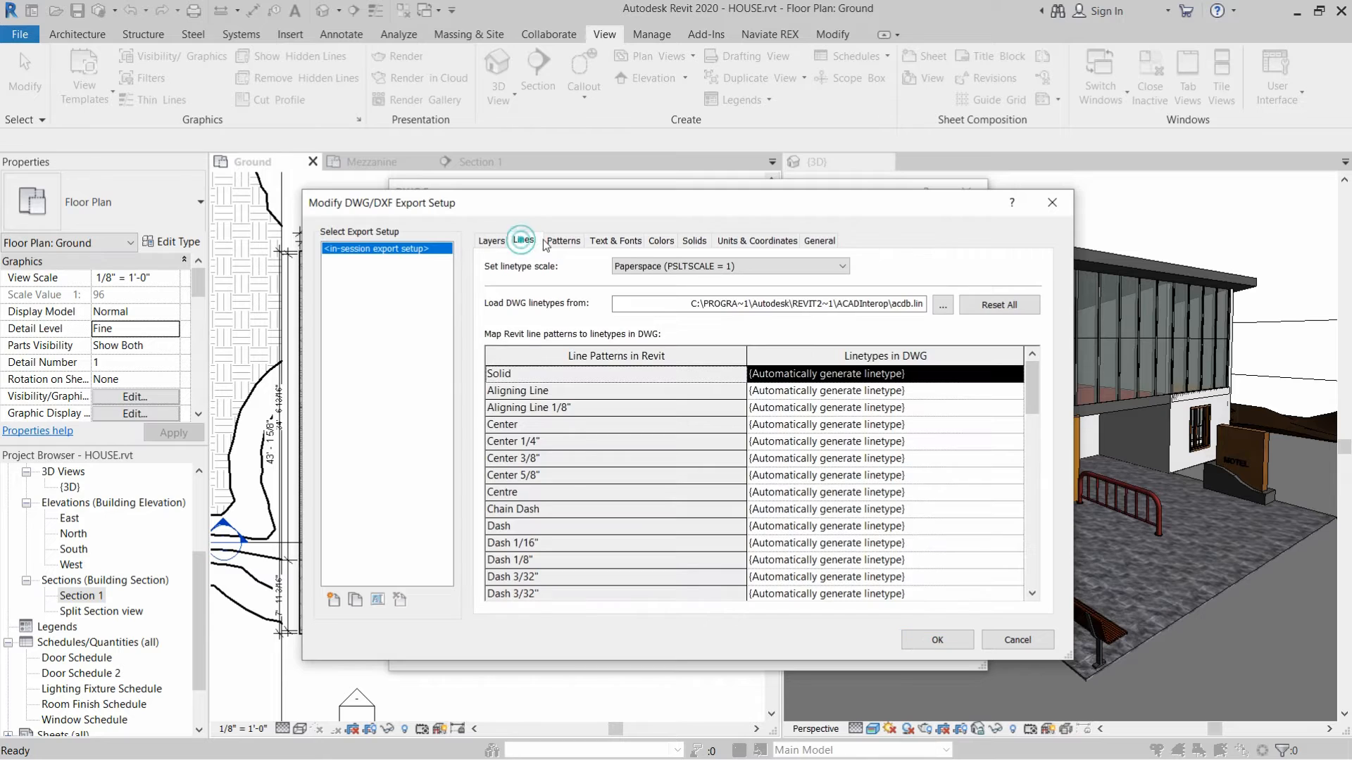
left_click(564, 241)
left_click(617, 241)
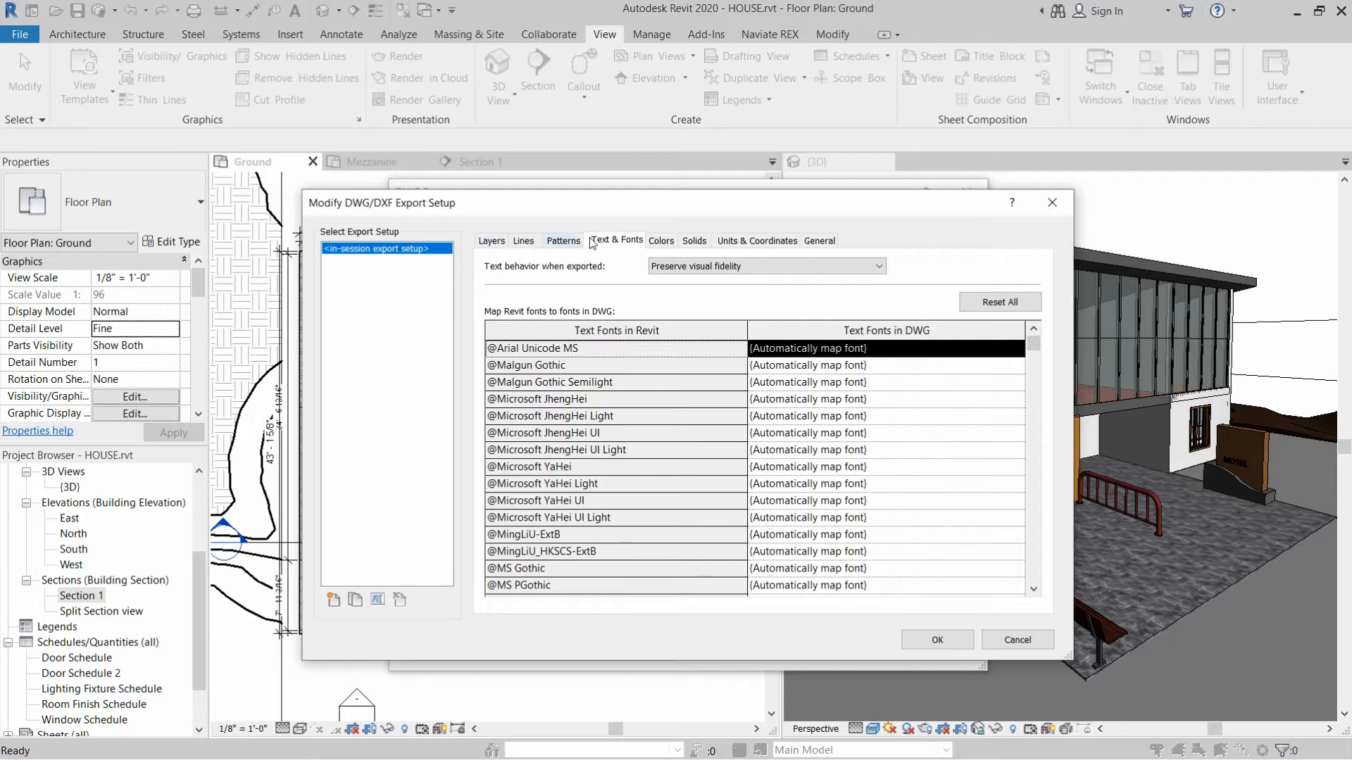
Examine the layer and color assignments of the model categories, widening the Category and projection Layer columns to read the full names.
left_click(504, 242)
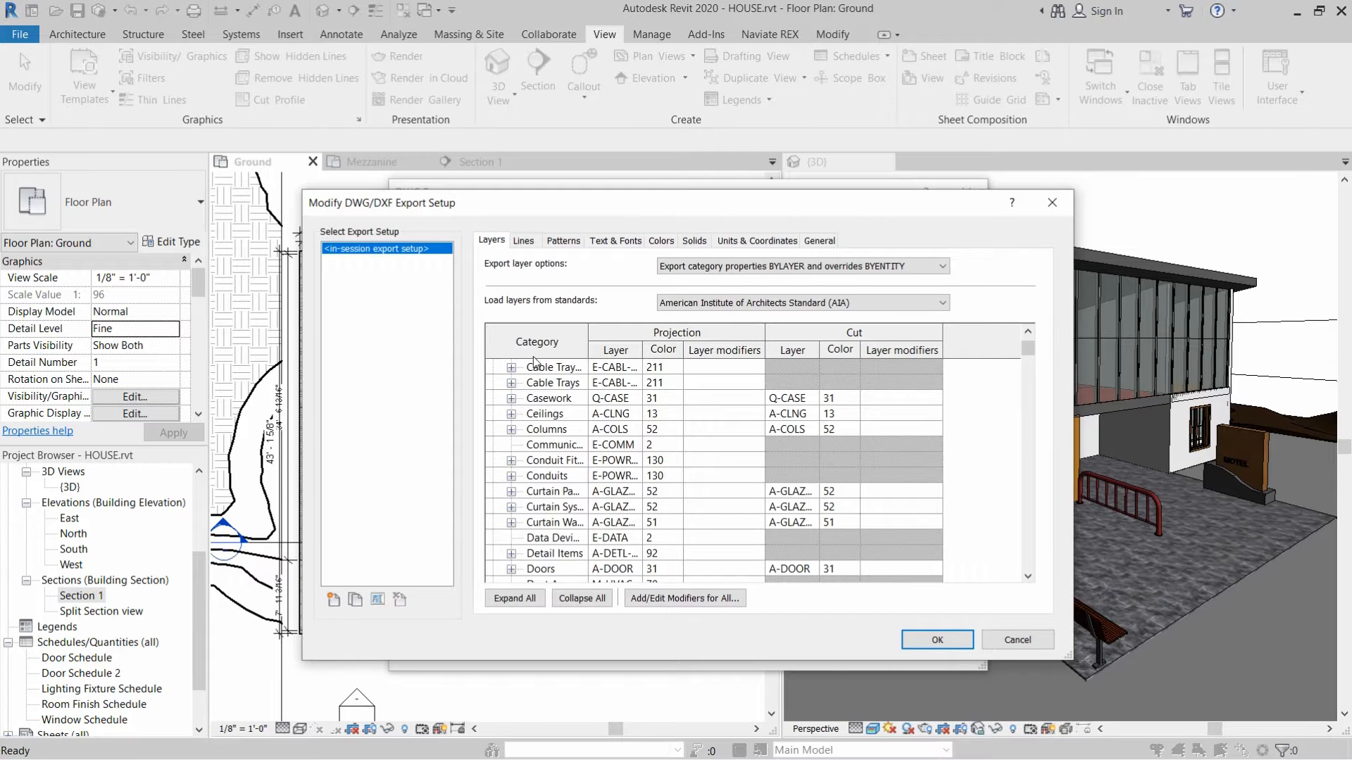
scroll(682, 396, "down", 1)
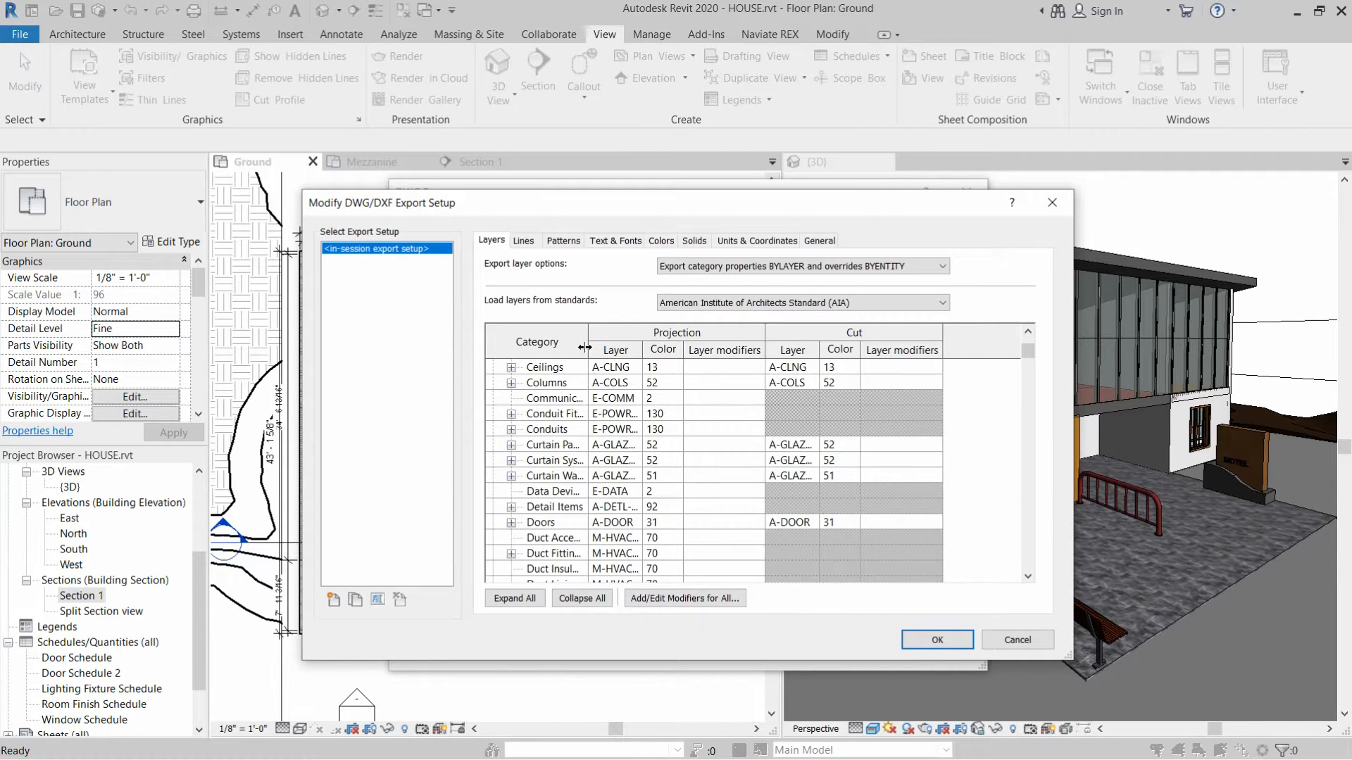
left_click_drag(642, 337, 669, 337)
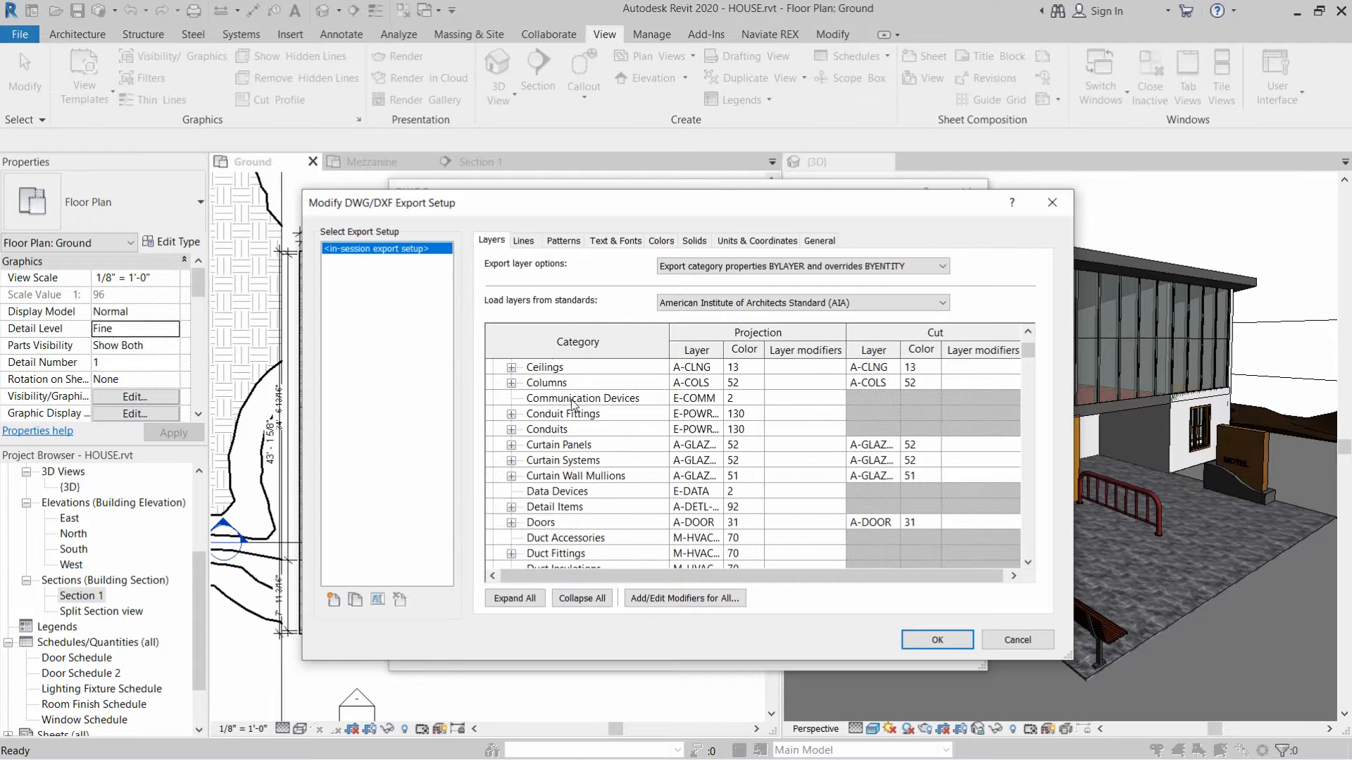
scroll(593, 426, "up", 2)
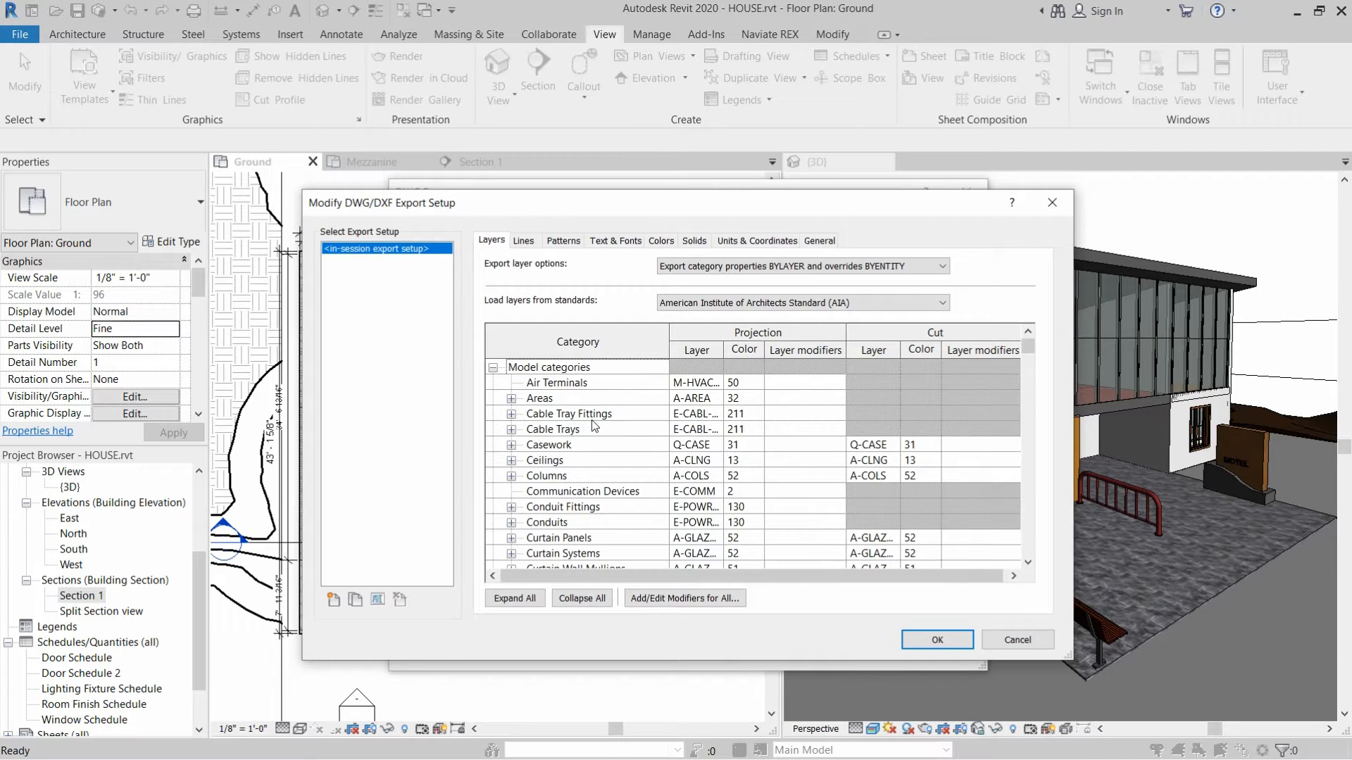
scroll(592, 422, "down", 4)
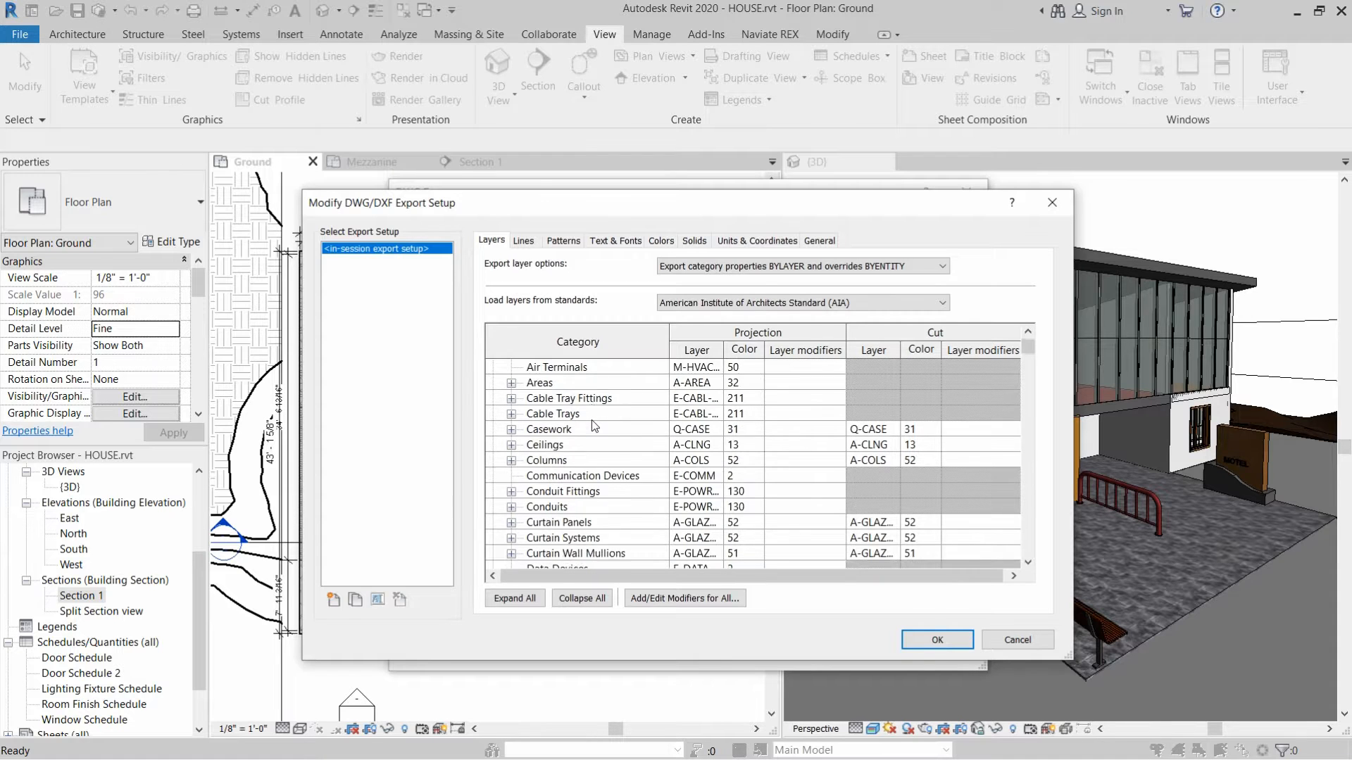
scroll(594, 425, "down", 7)
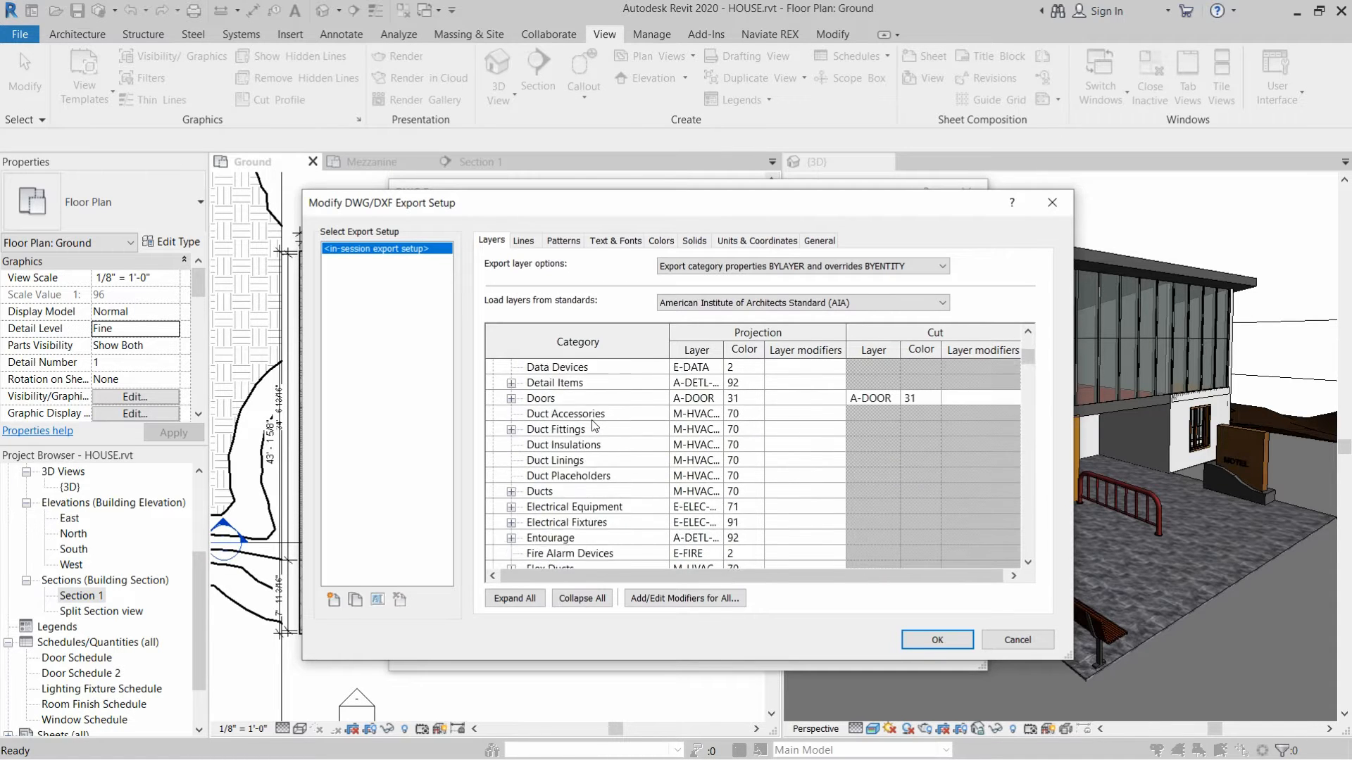
scroll(594, 426, "down", 1)
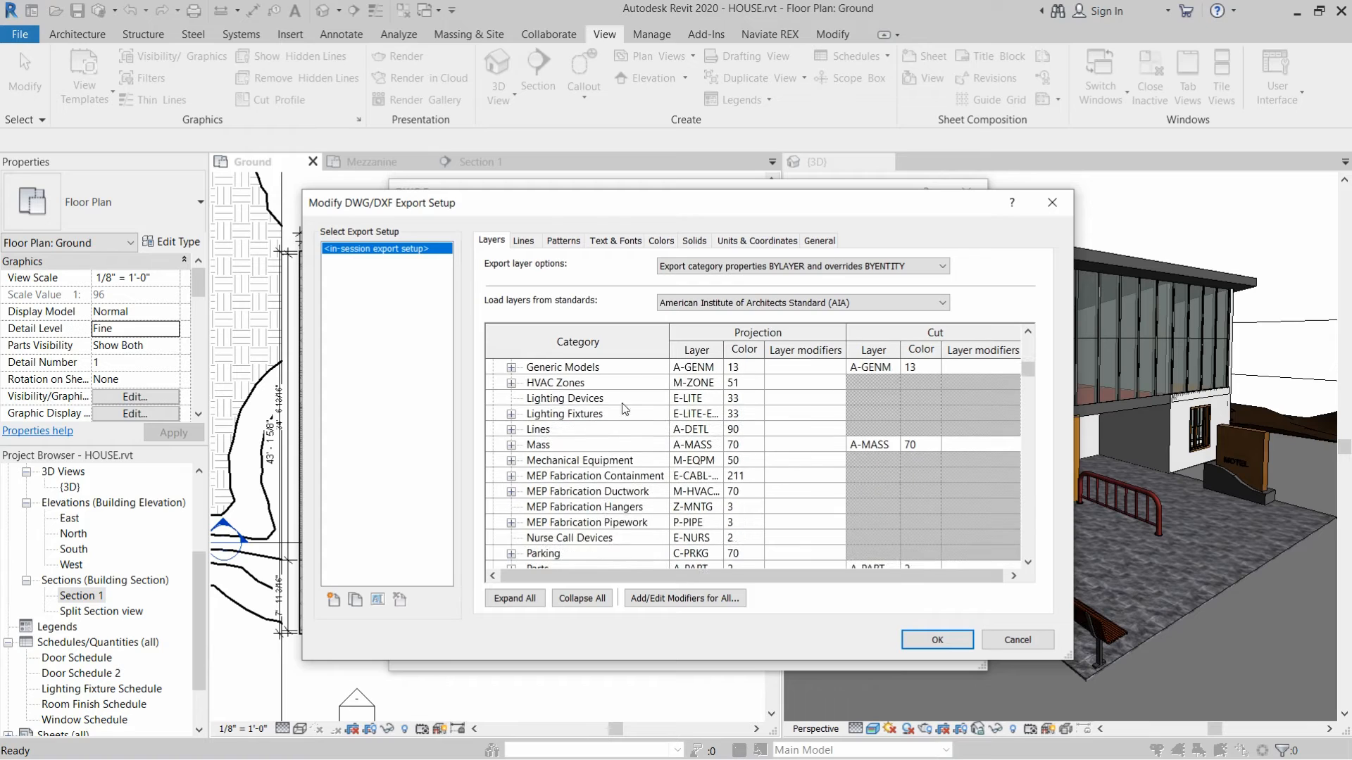
left_click_drag(723, 344, 749, 342)
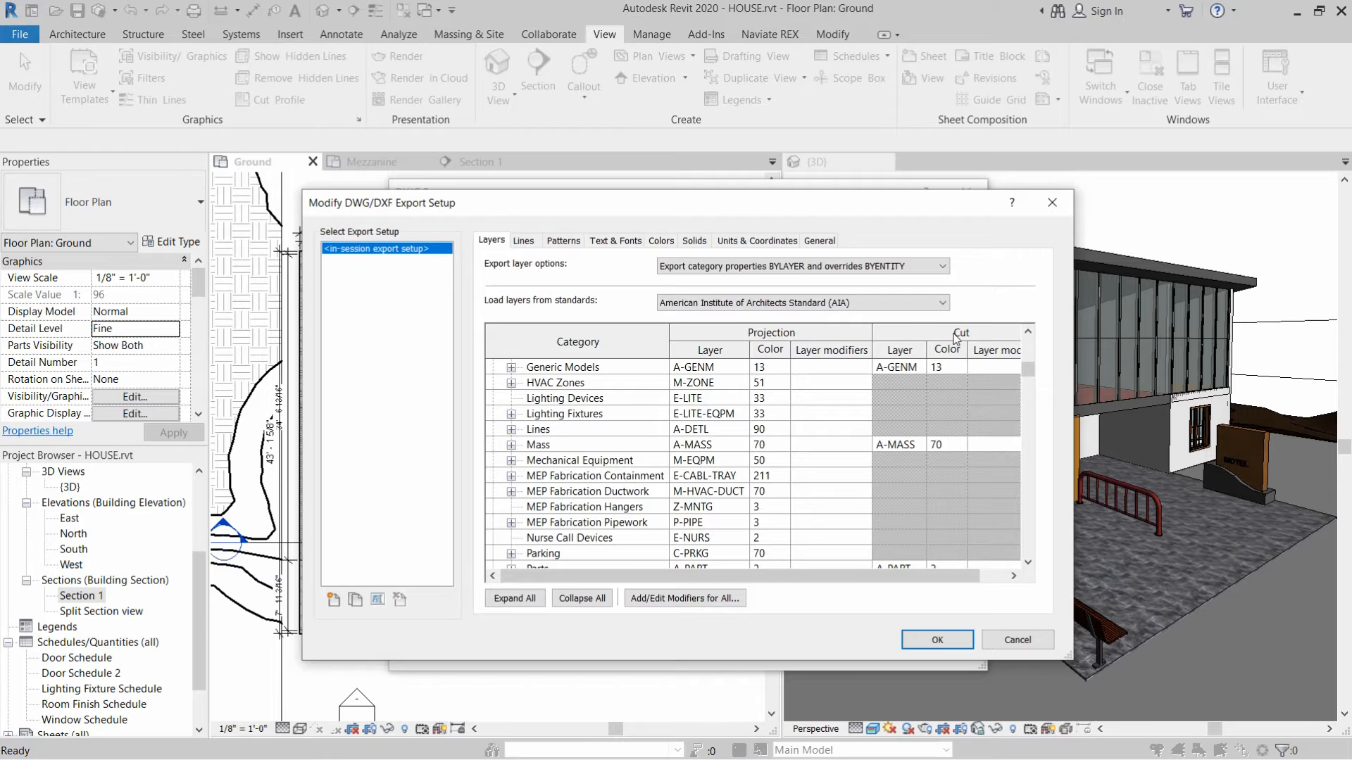
scroll(566, 461, "down", 3)
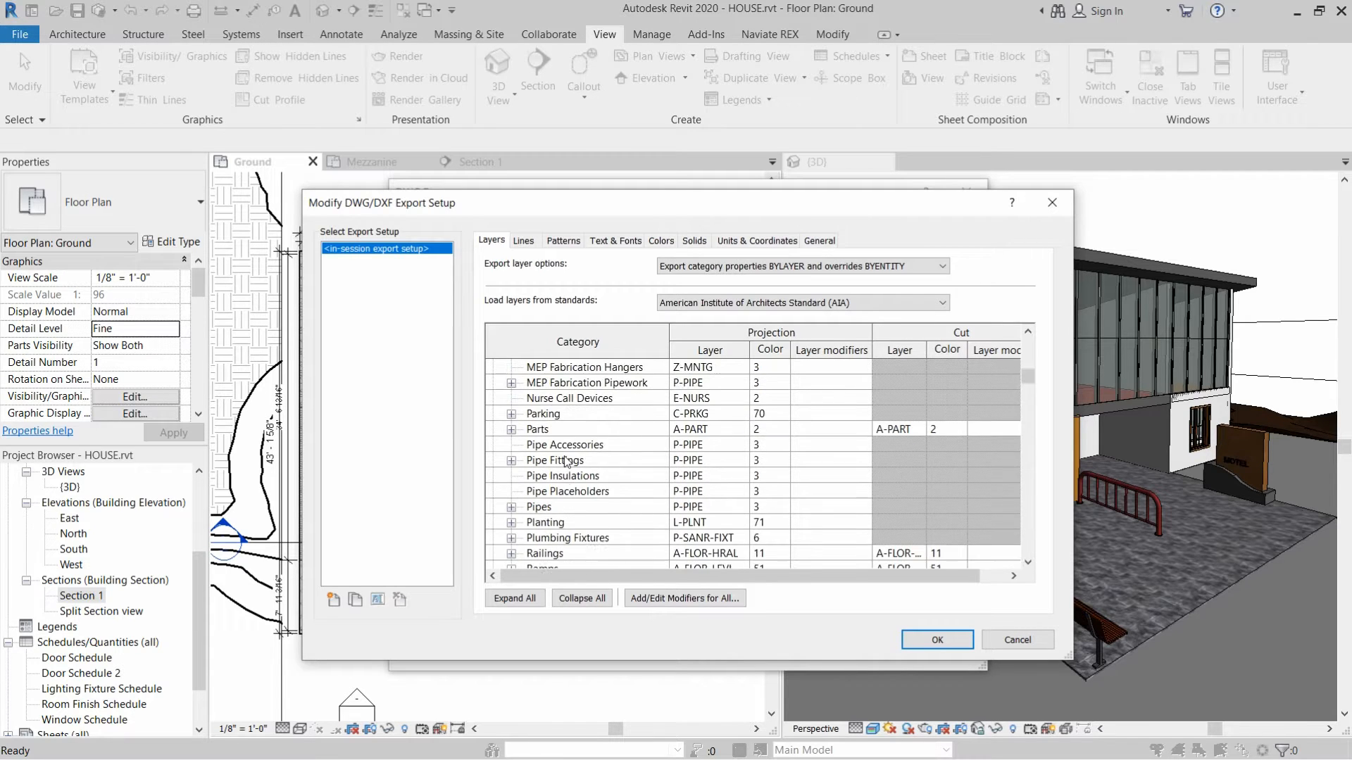
scroll(567, 461, "down", 3)
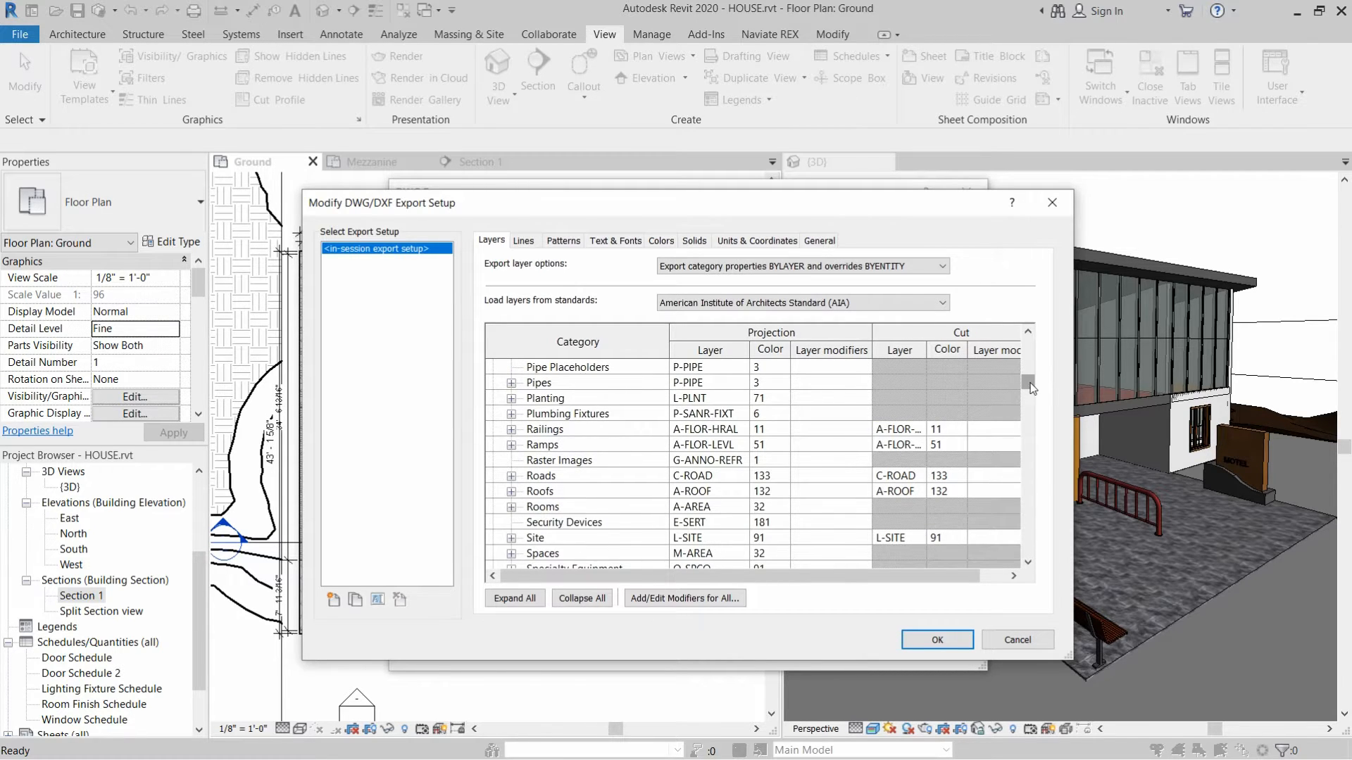
mouse_move(1029, 388)
left_mouse_down()
mouse_move(1029, 552)
mouse_move(1023, 345)
left_mouse_up()
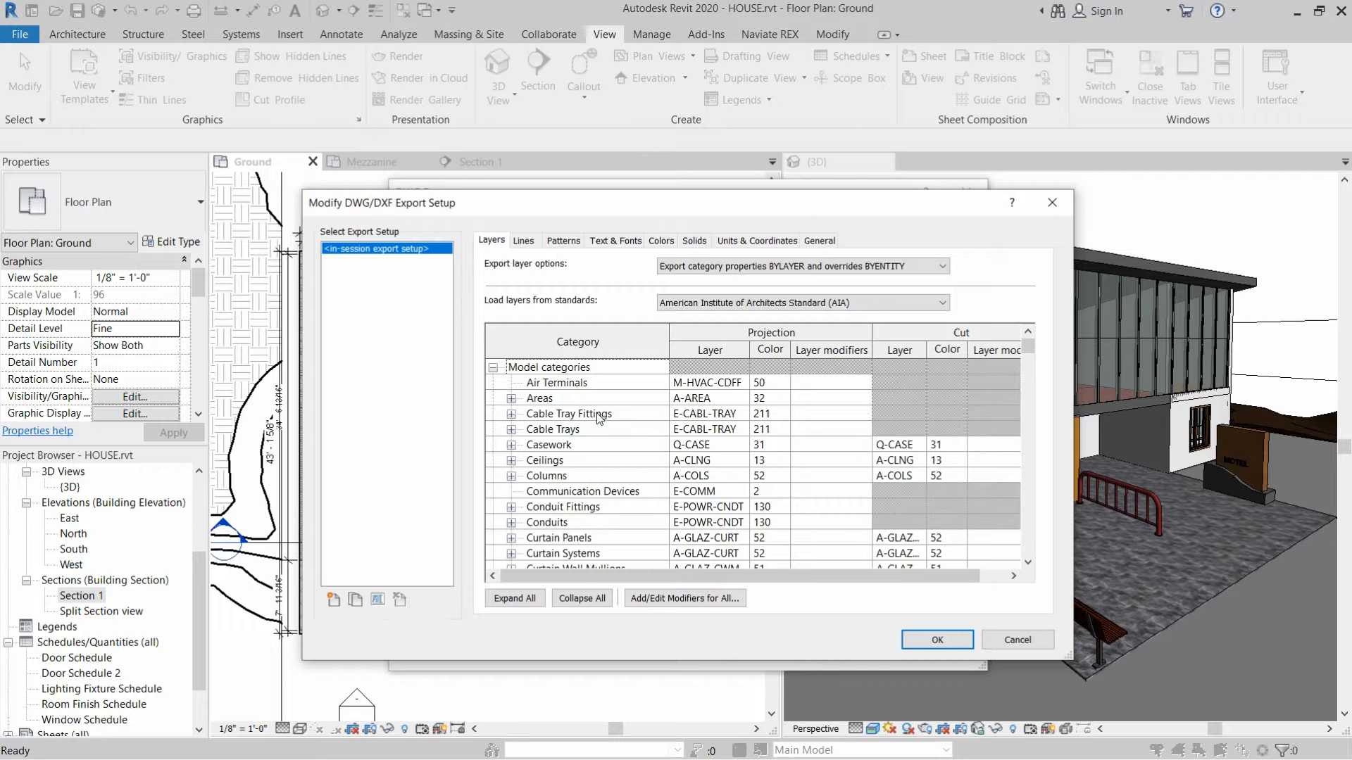
Examine the projection and cut layers and colors assigned to the model categories, including the subcategories of Curtain Panels.
scroll(599, 419, "down", 4)
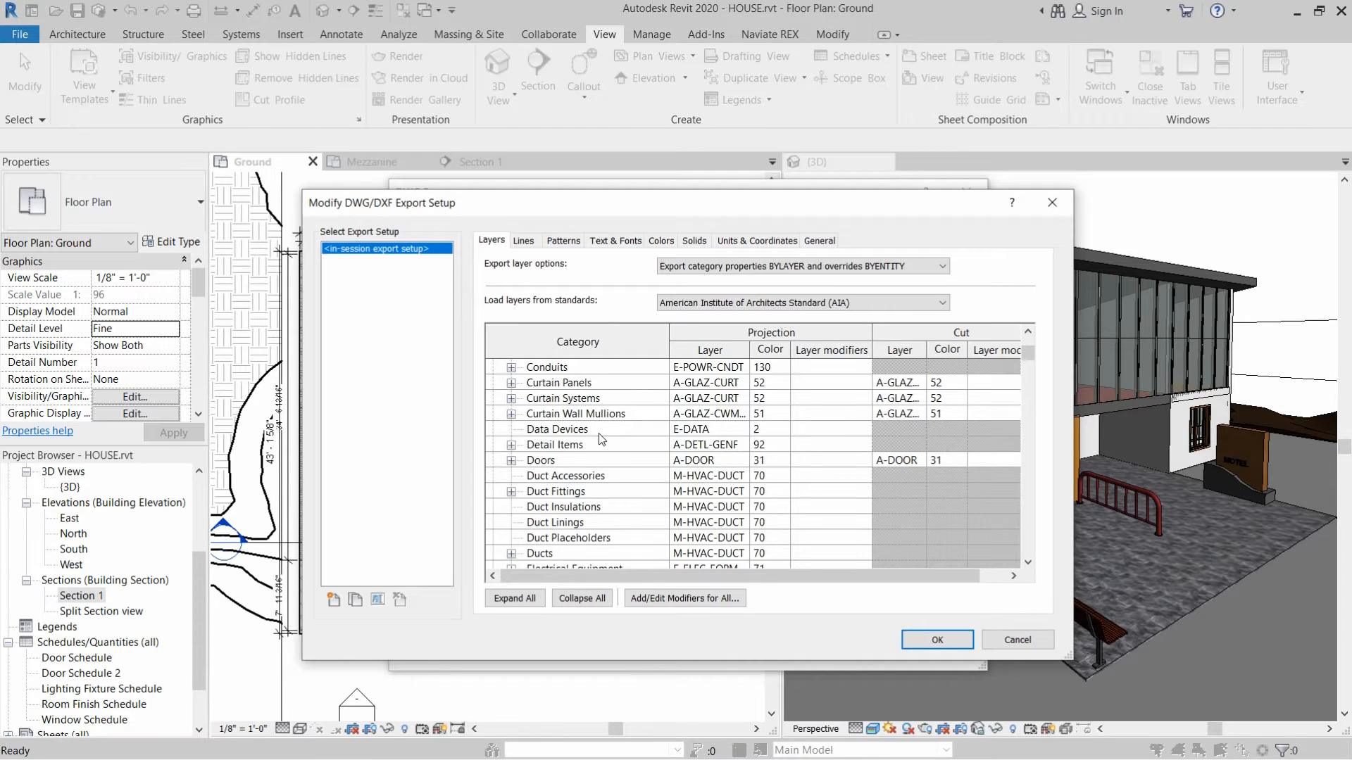
scroll(599, 433, "down", 1)
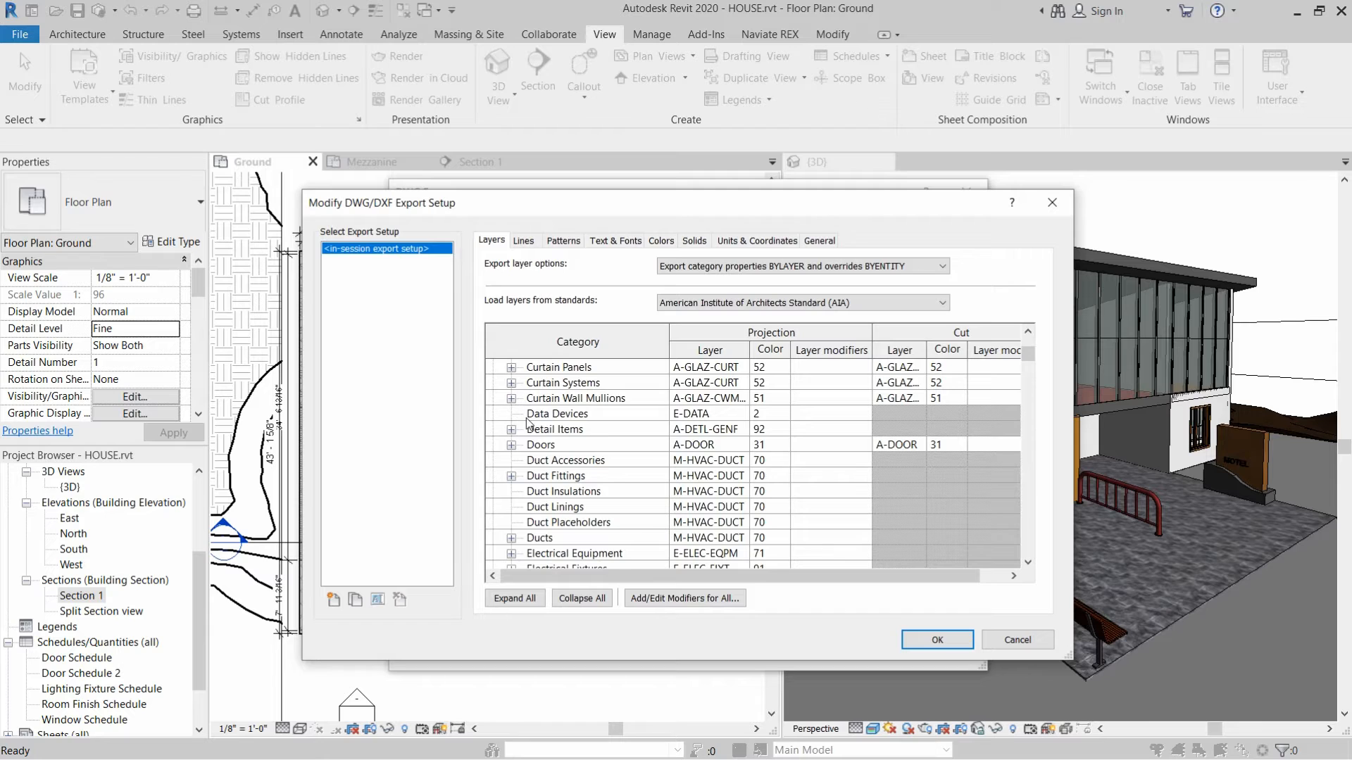
scroll(524, 423, "up", 1)
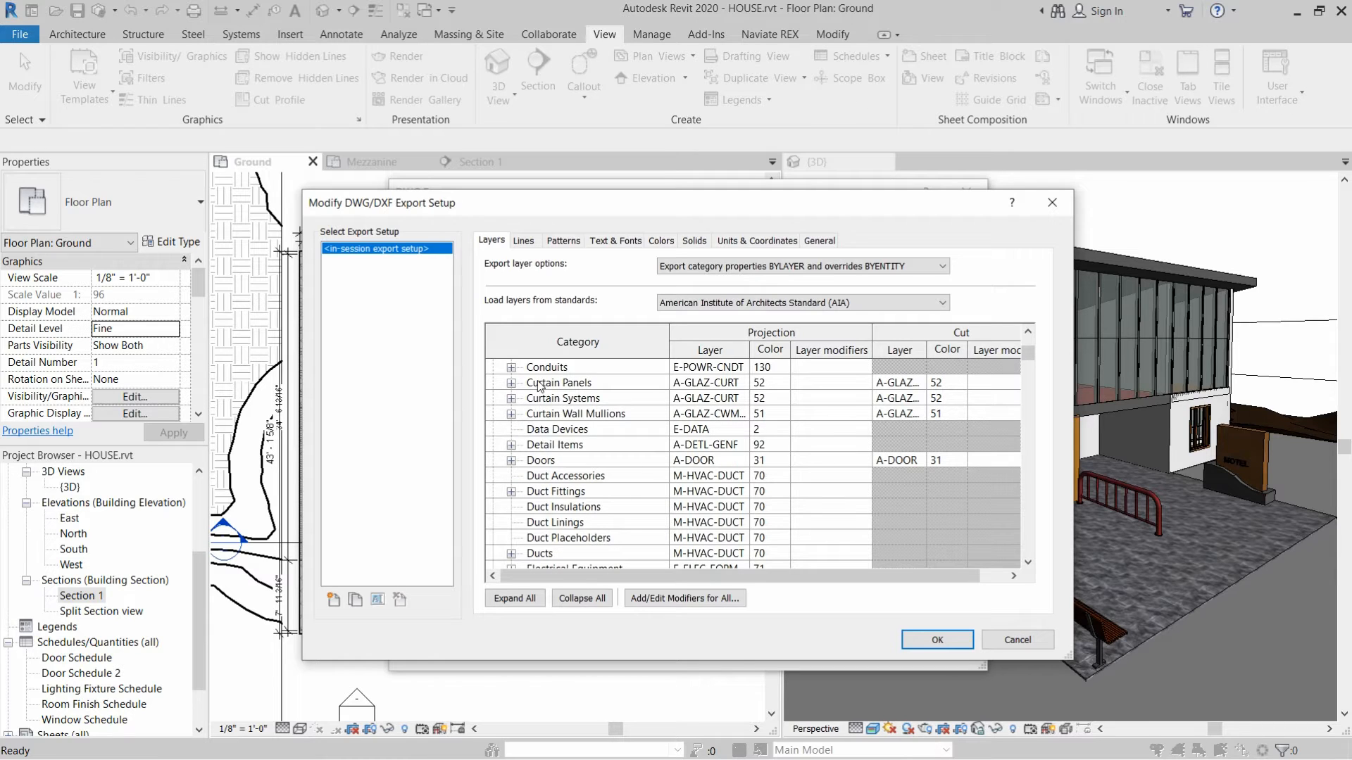
left_click(511, 383)
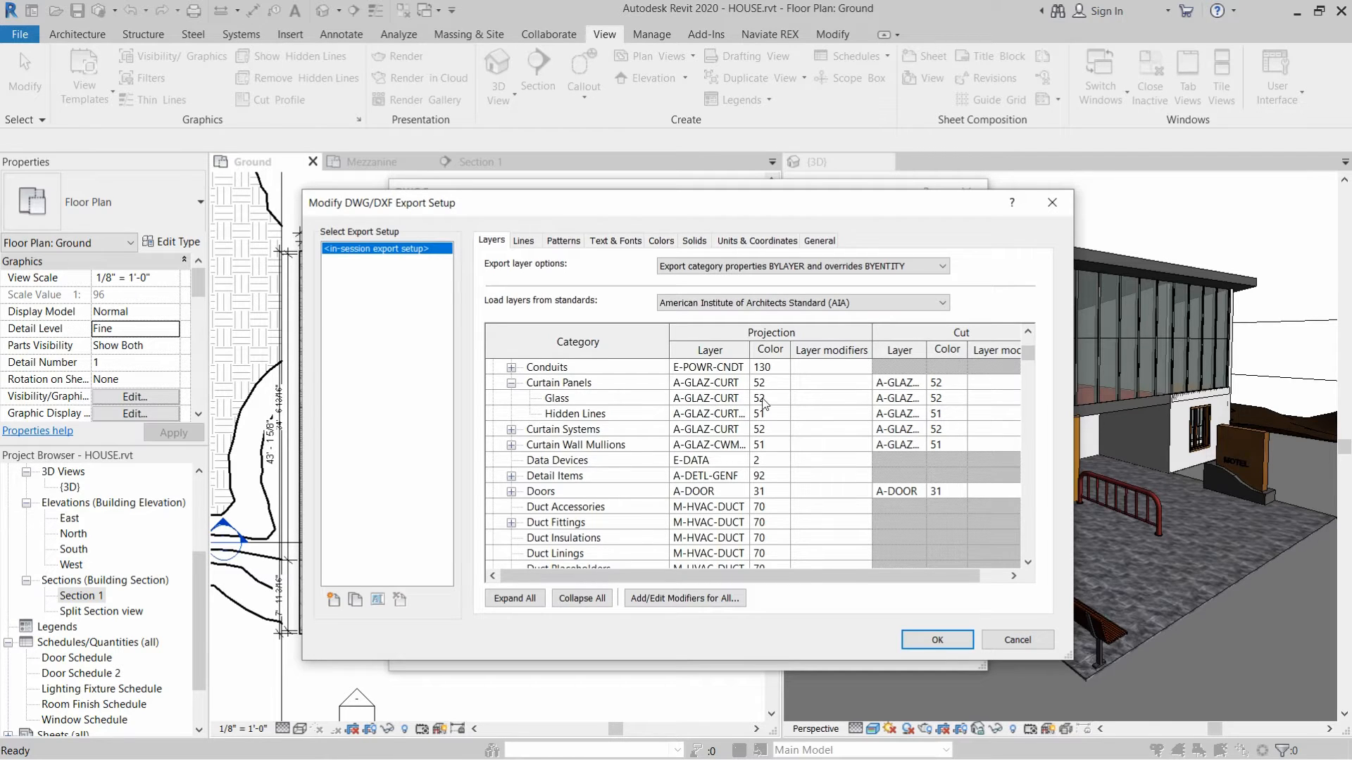
scroll(768, 464, "down", 1)
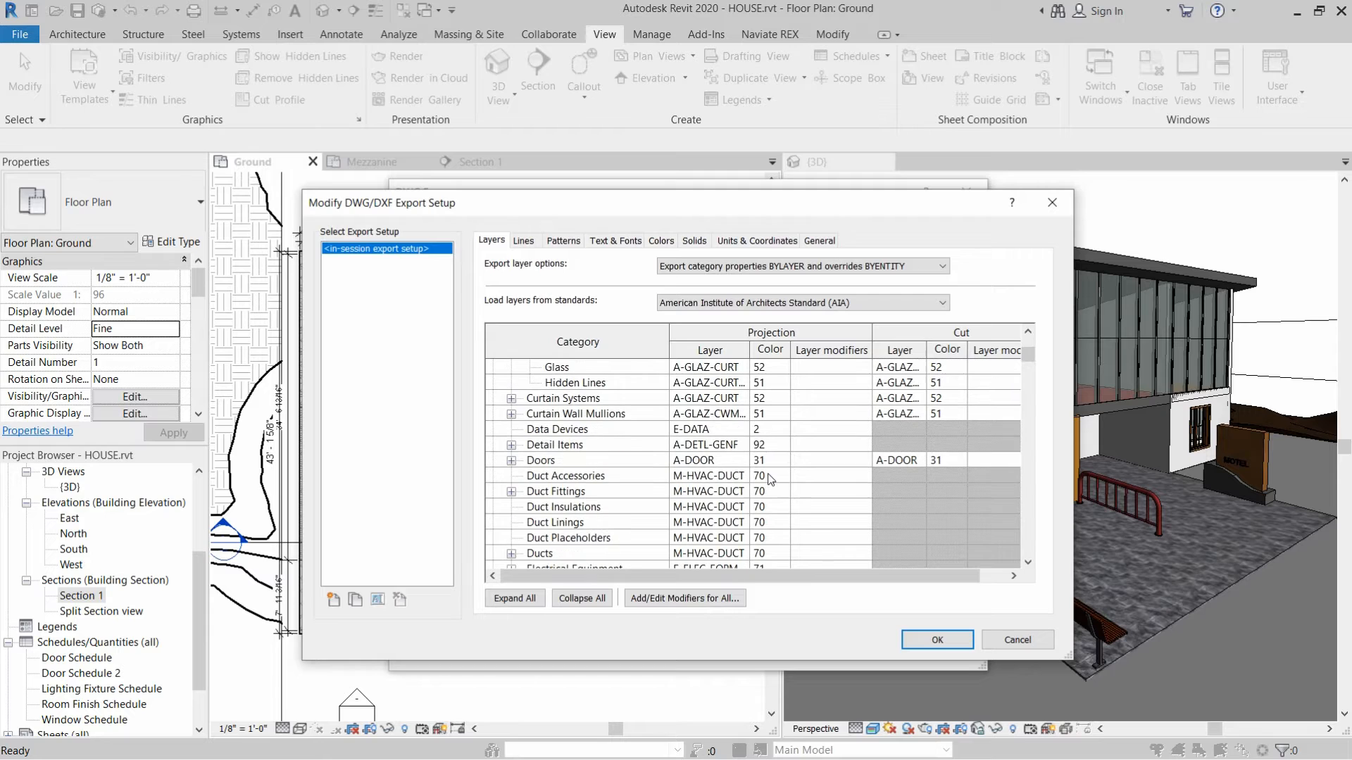
scroll(773, 465, "down", 4)
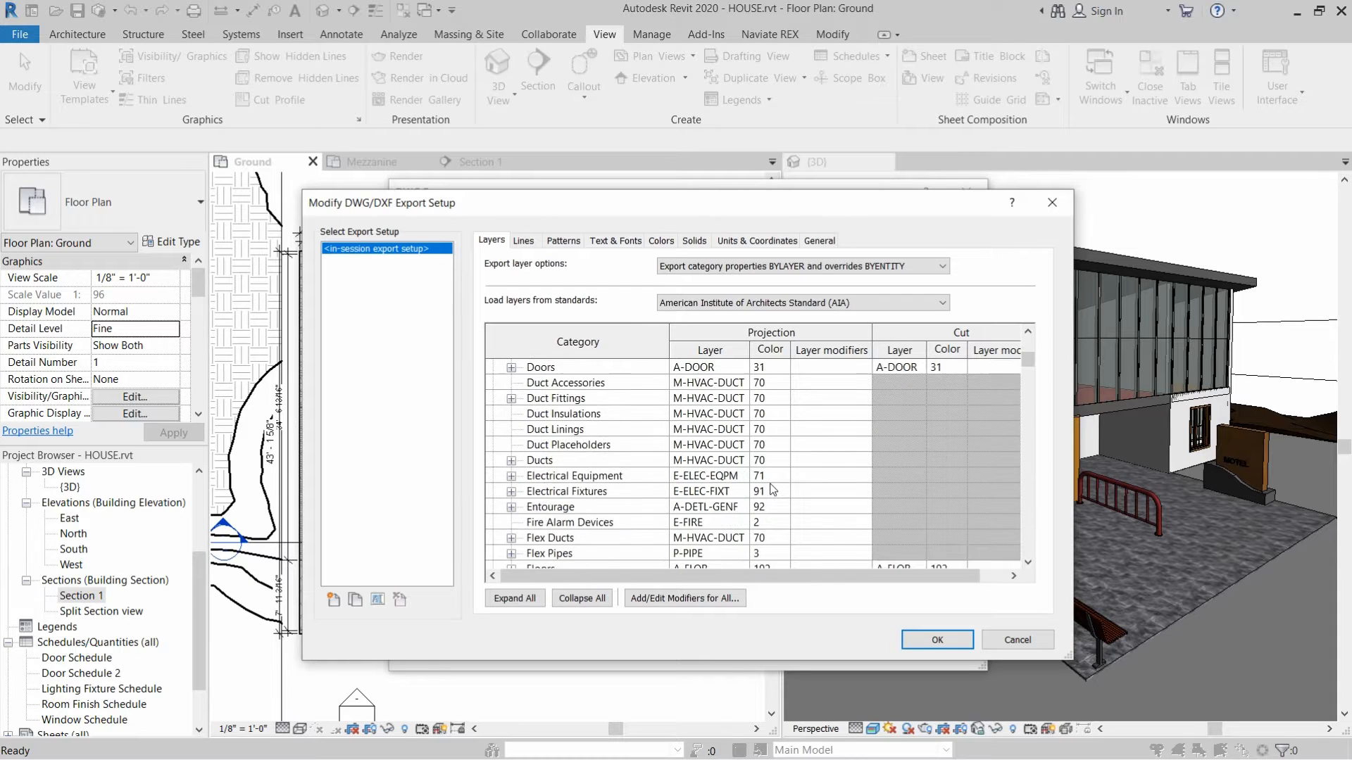
scroll(772, 489, "down", 2)
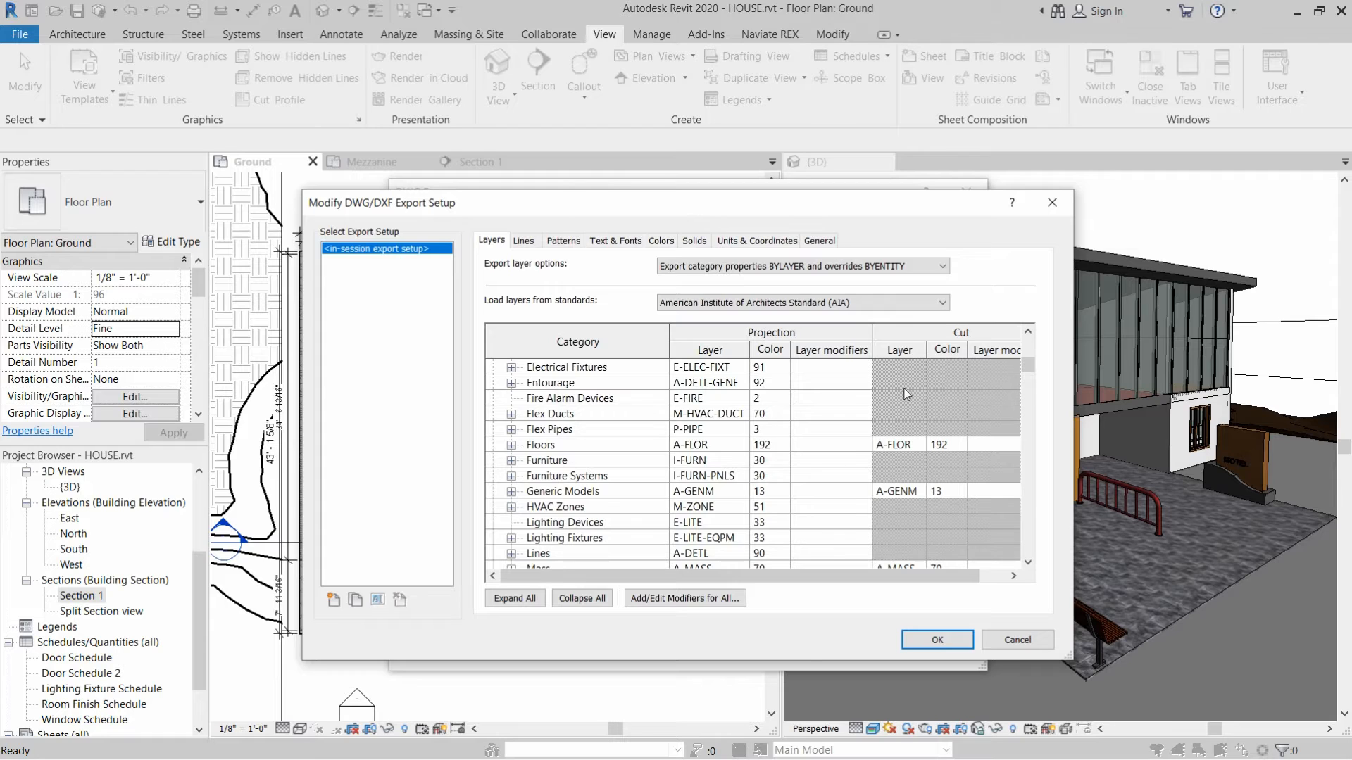
scroll(918, 459, "down", 2)
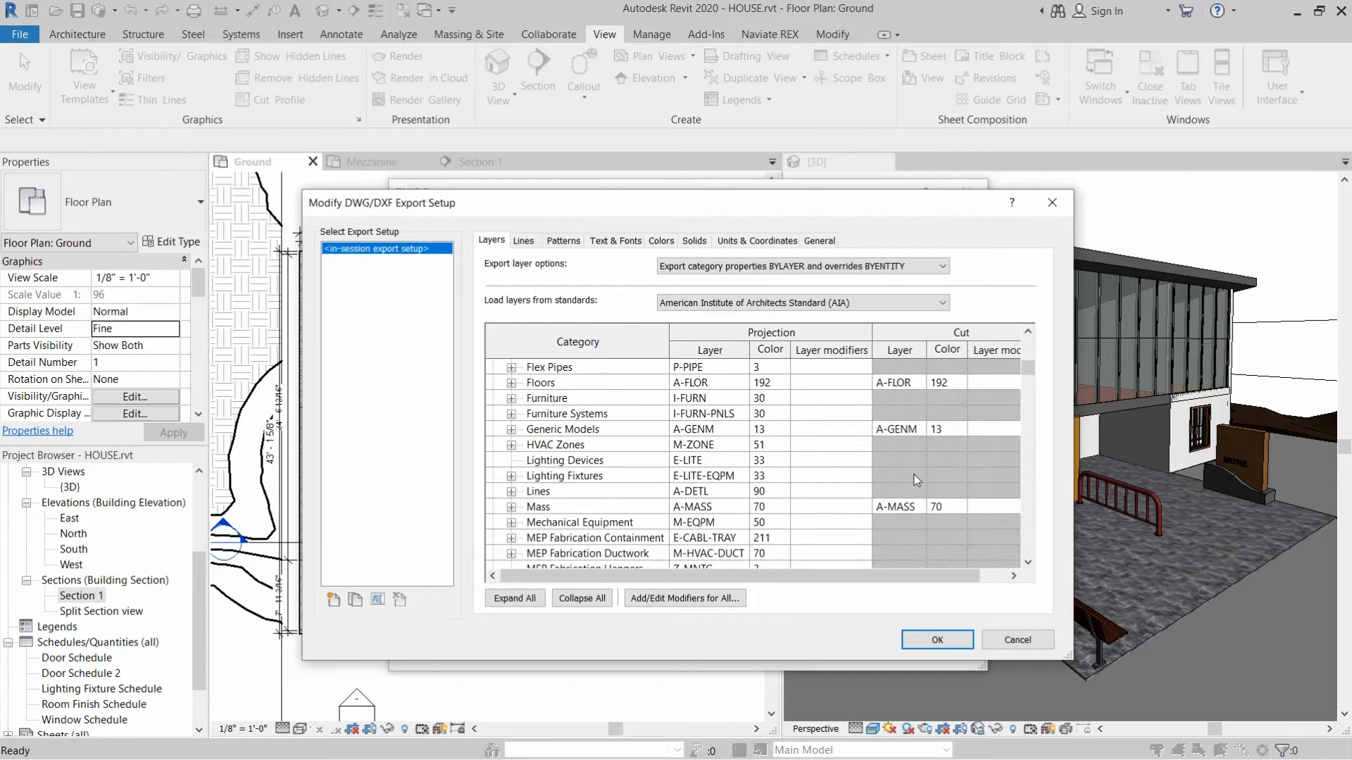
Review the line pattern, fill pattern and text font mappings of the in-session export setup, and close it without saving changes.
left_click(524, 244)
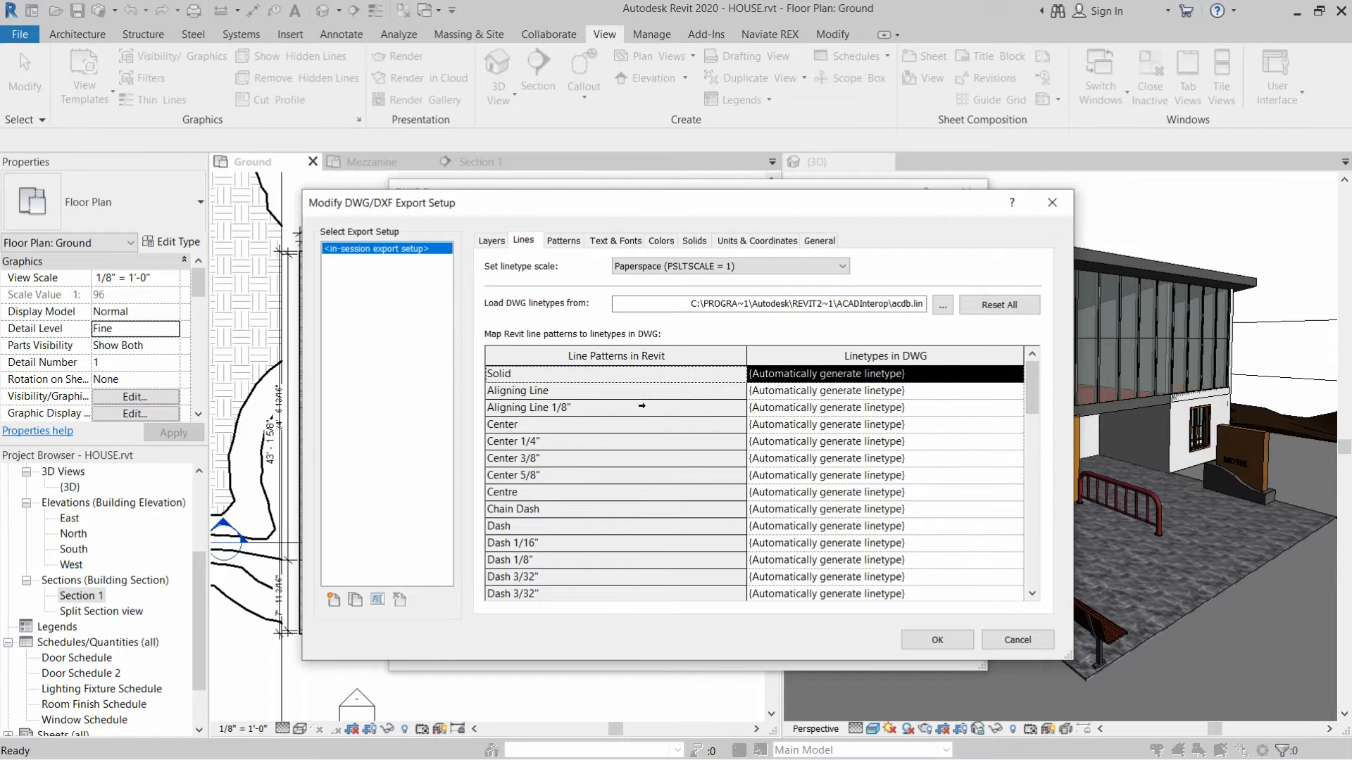
scroll(642, 407, "down", 3)
scroll(585, 465, "down", 3)
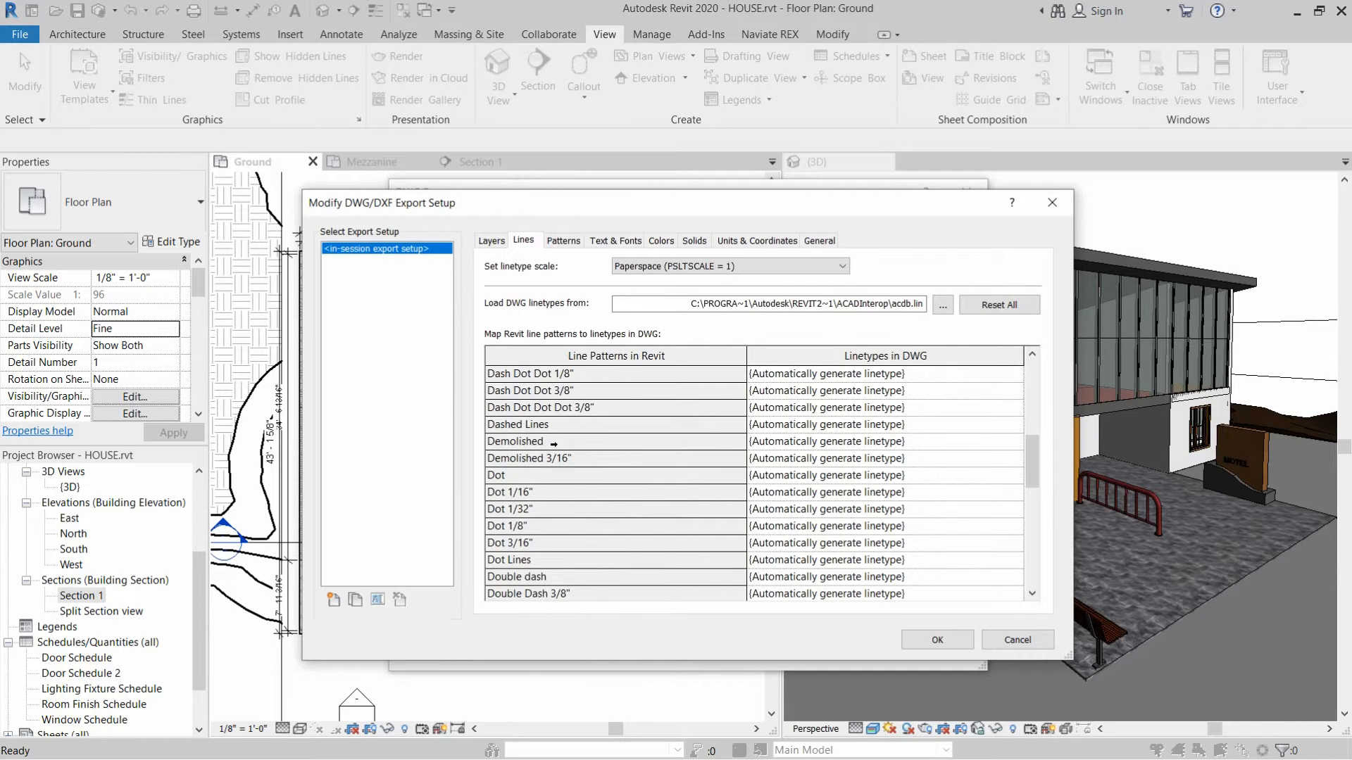
scroll(552, 443, "down", 9)
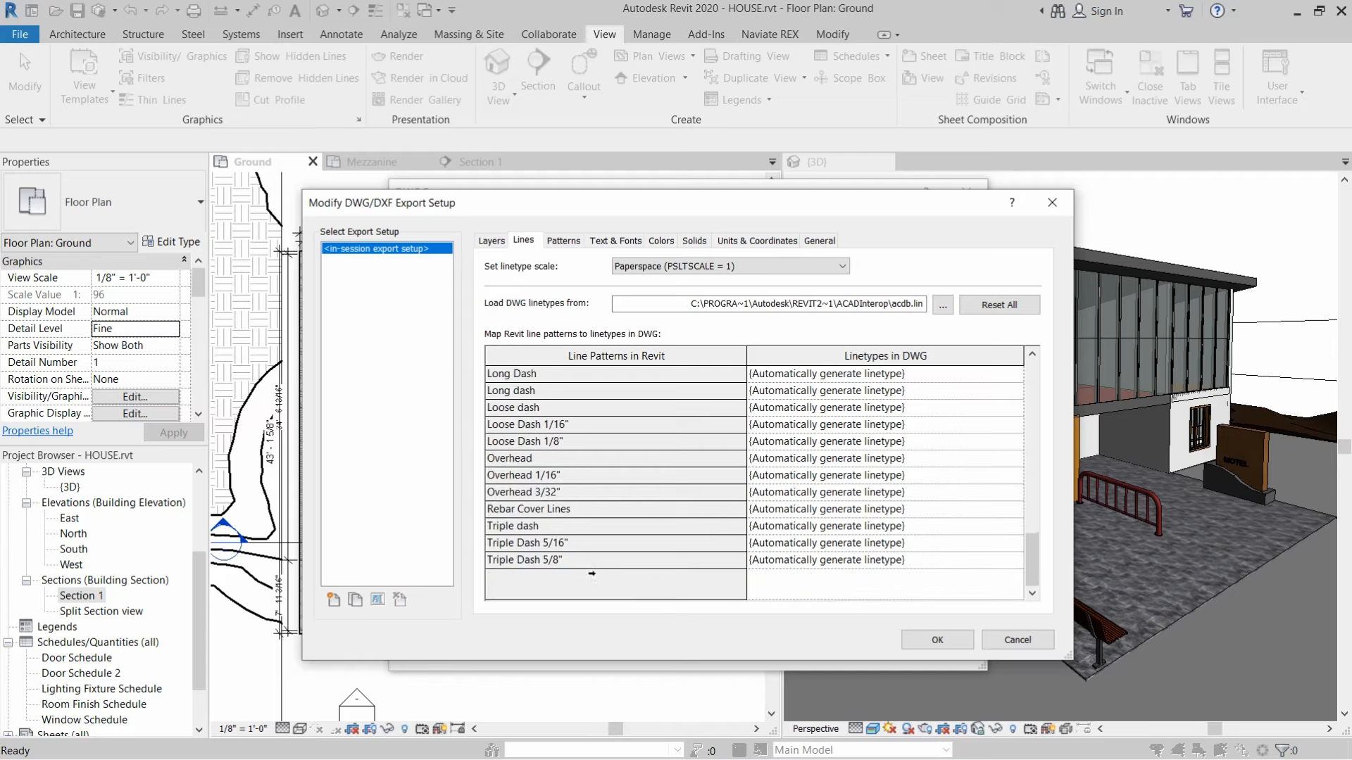
scroll(823, 525, "up", 1)
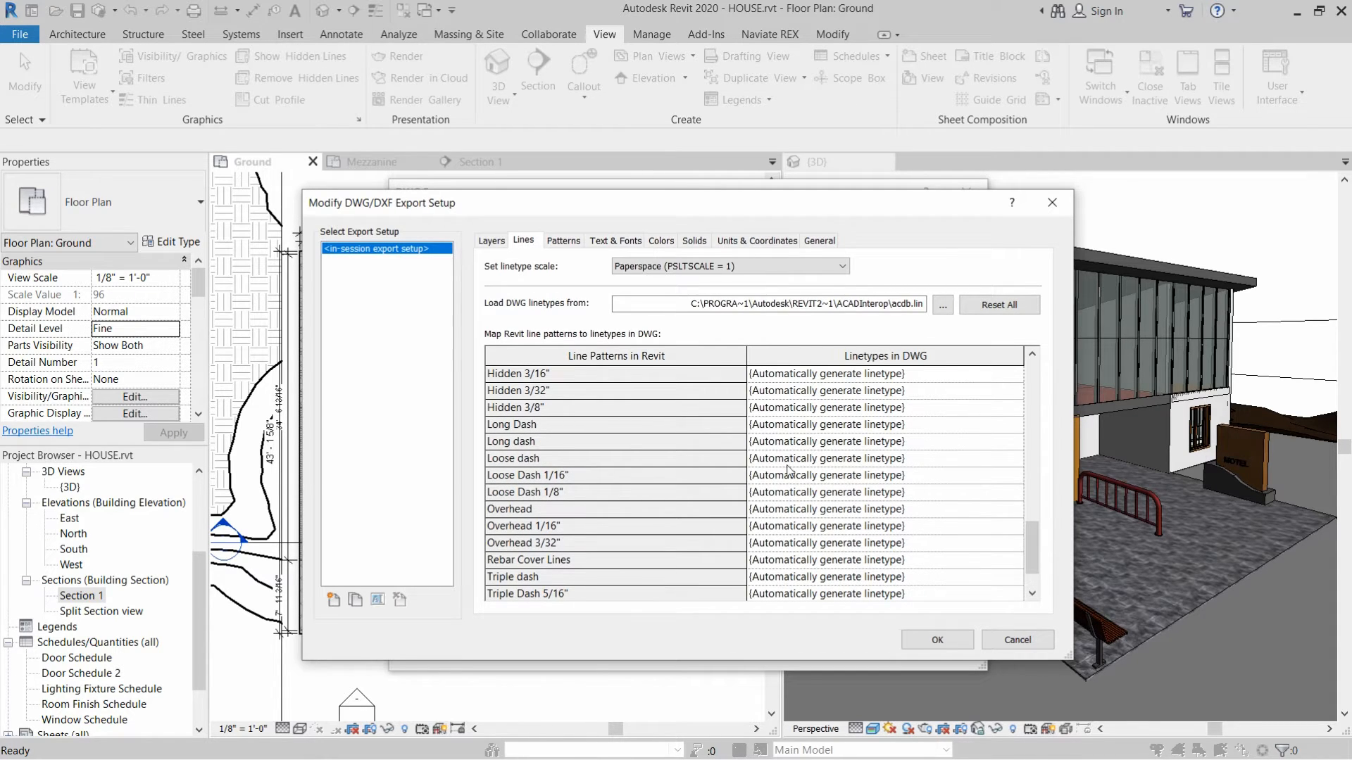
left_click(564, 241)
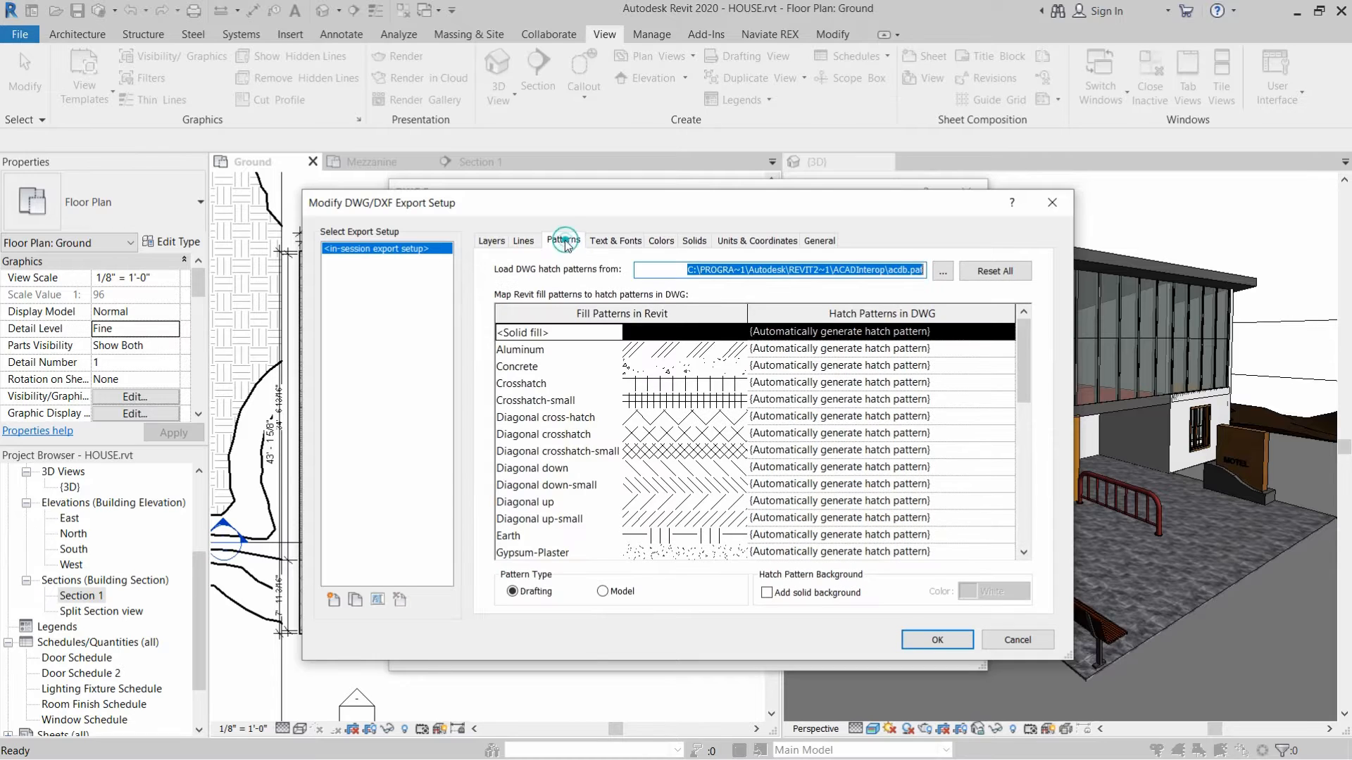
left_click(617, 241)
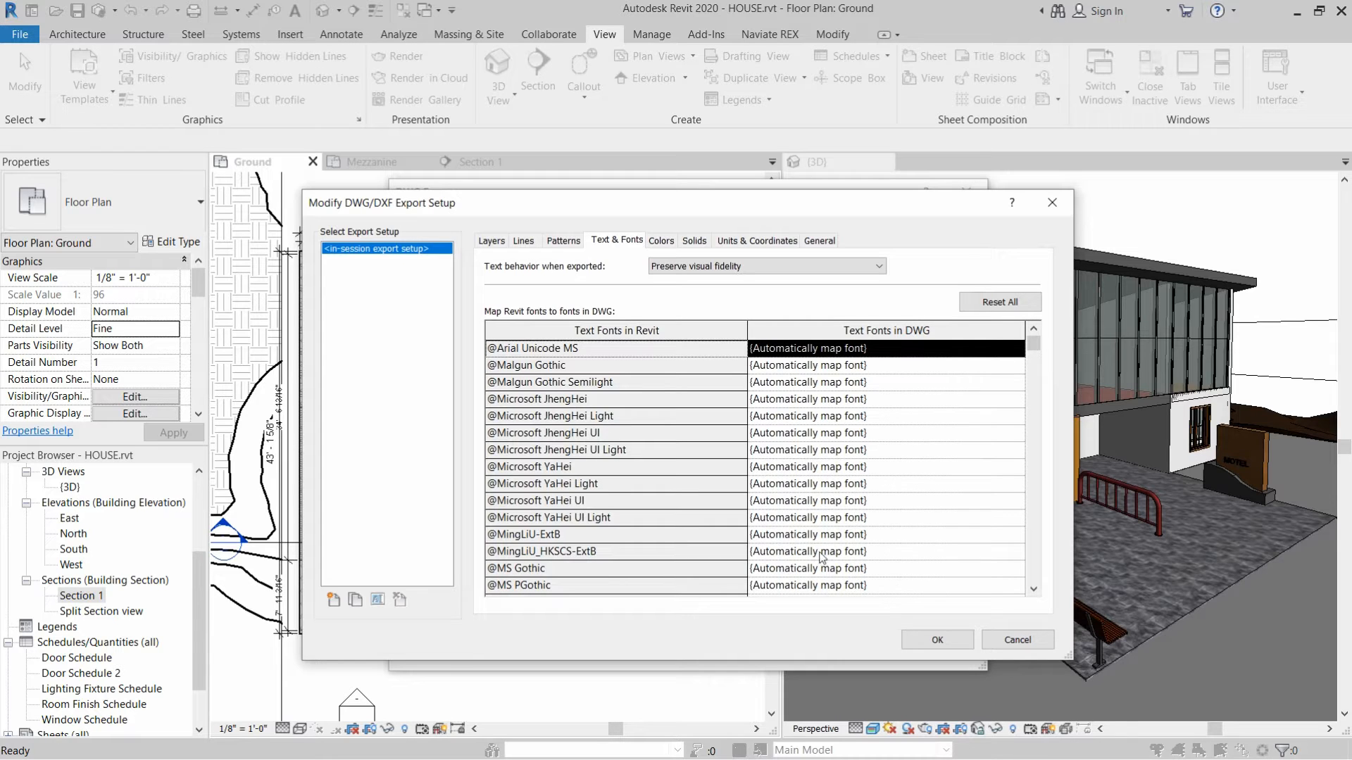
left_click(1016, 640)
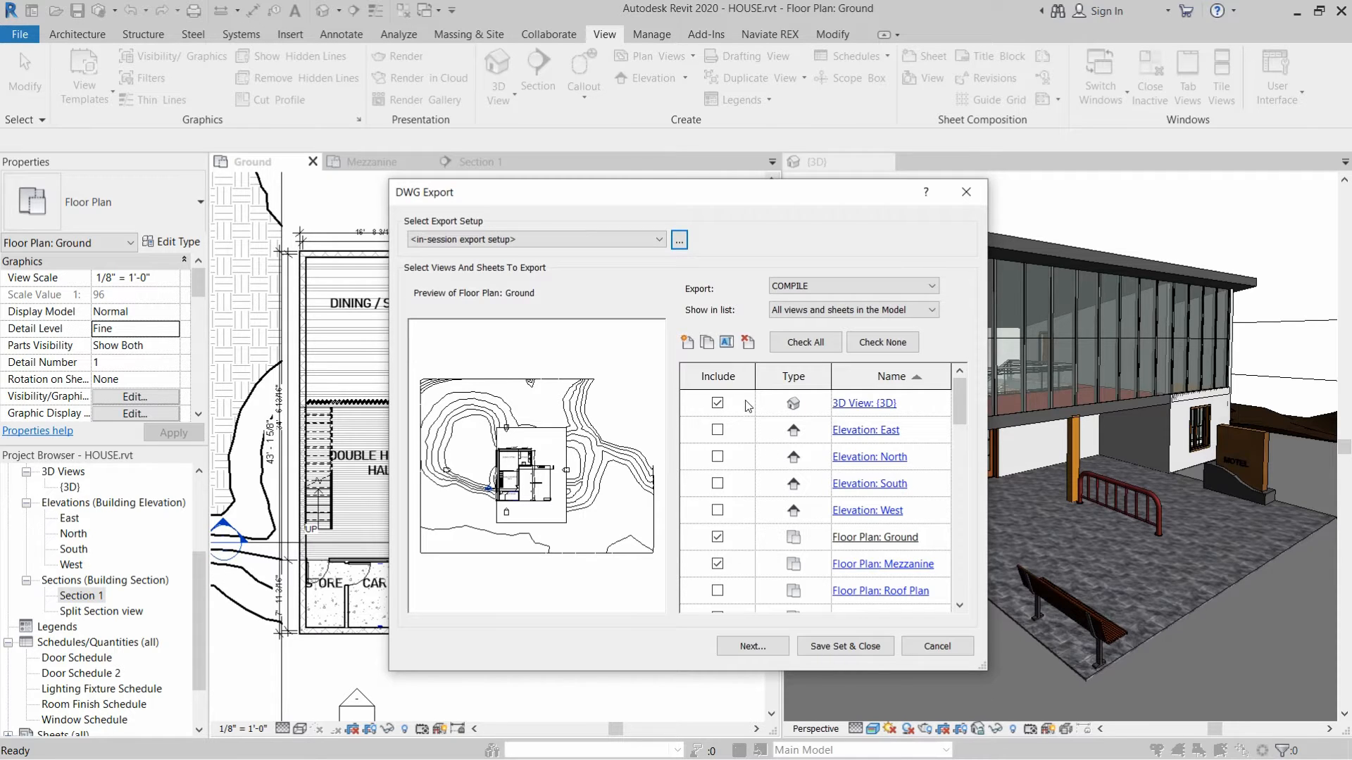
Recheck the views included in the COMPILE set and proceed to choosing the target folder for the export.
scroll(733, 533, "down", 4)
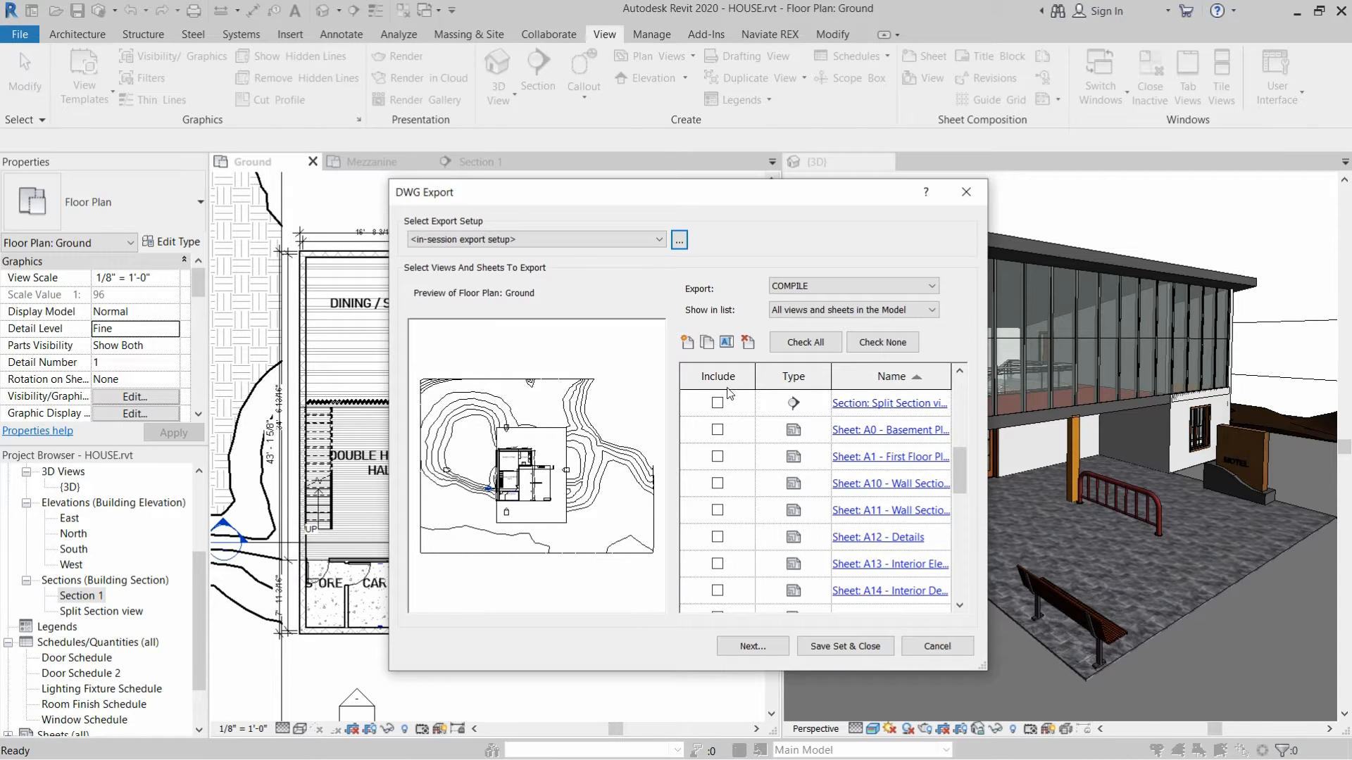
scroll(743, 437, "up", 3)
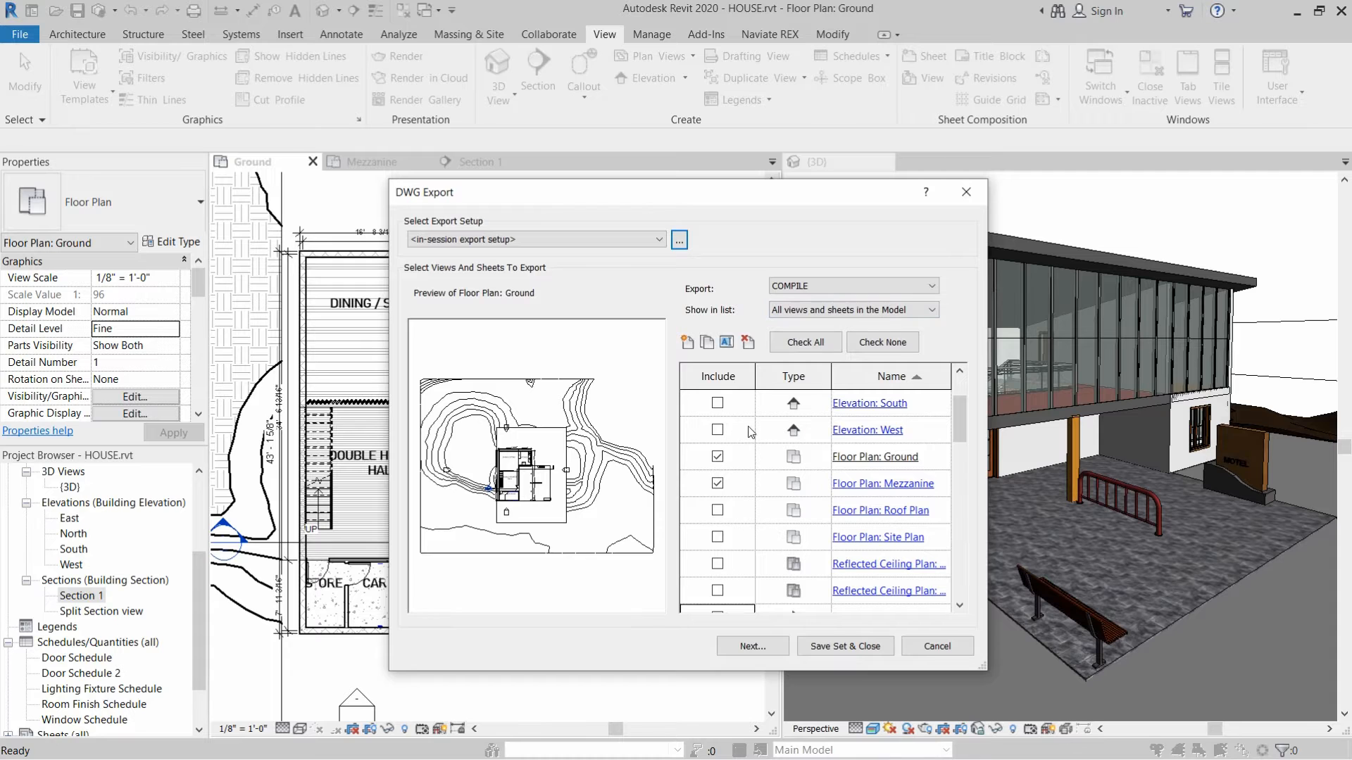
left_click(755, 647)
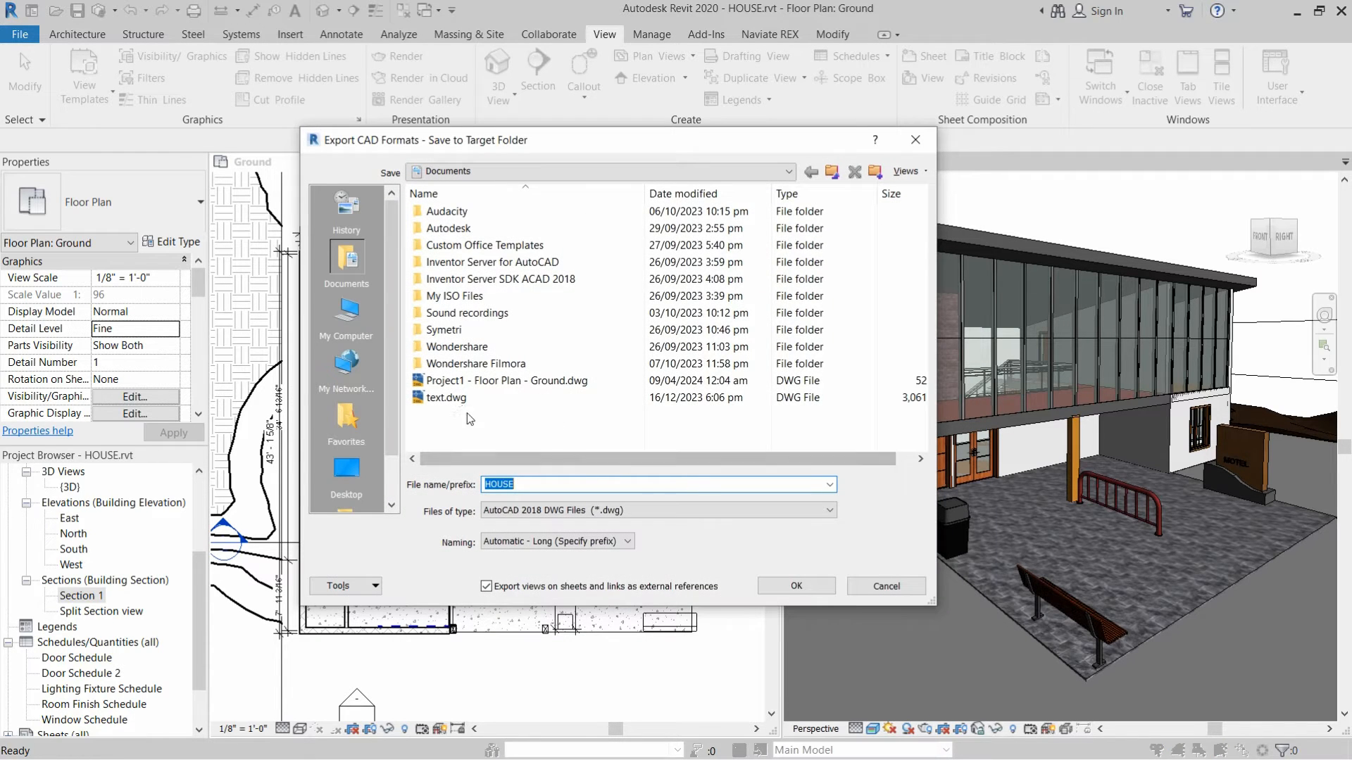
Create a new folder named HOUSE-1 on the Desktop and open it as the export destination.
left_click(345, 473)
right_click(441, 438)
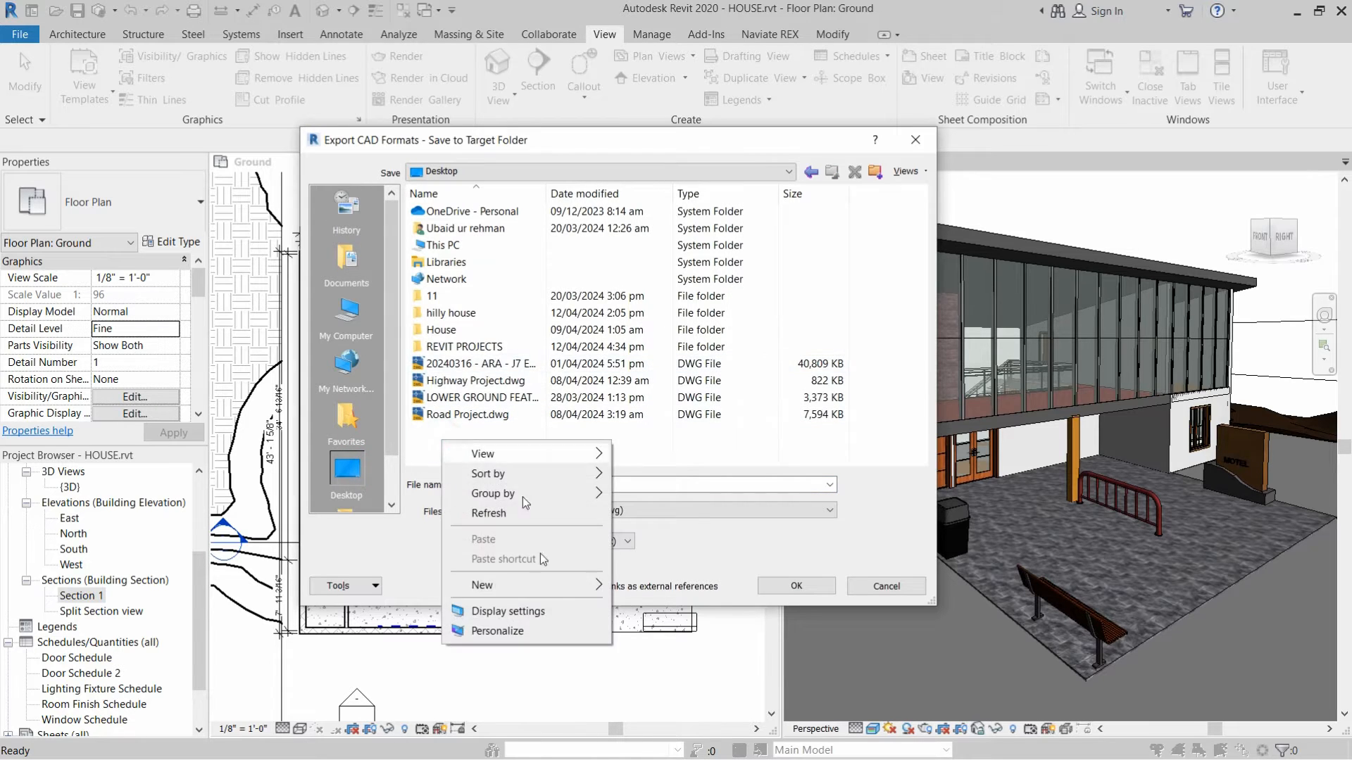
mouse_move(571, 585)
left_click(670, 341)
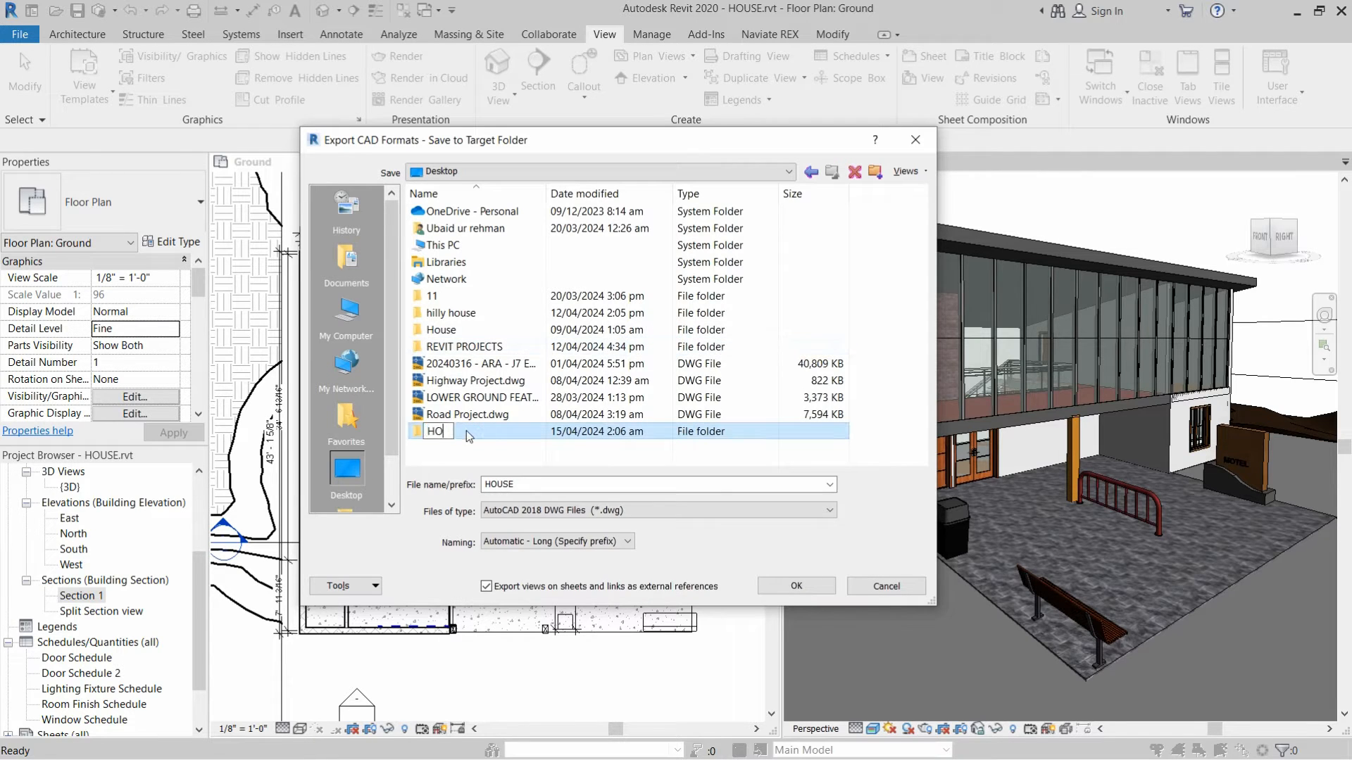
type("HOUSE-1")
key("Return")
double_click(424, 431)
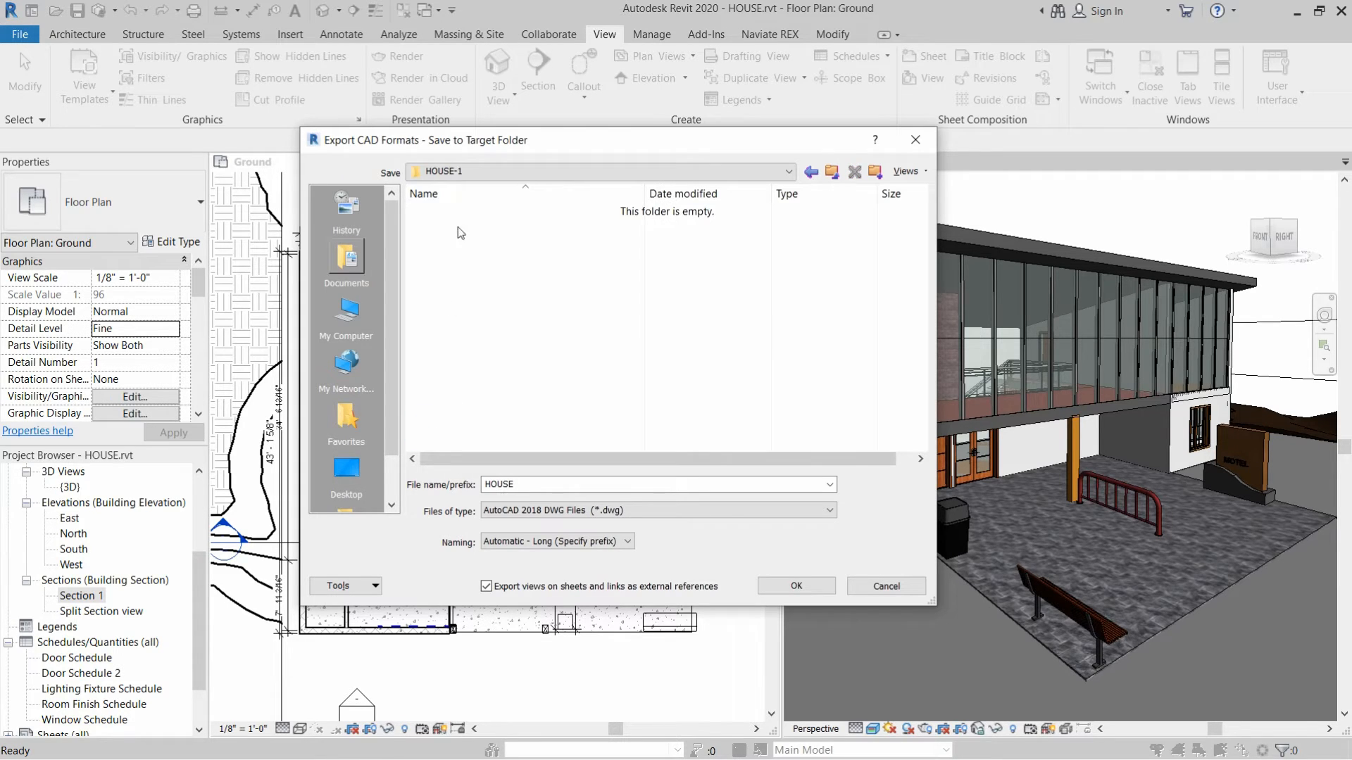
Export the COMPILE set as AutoCAD 2018 DWG files with the prefix HOUSE and automatic long naming.
left_click(564, 512)
left_click(501, 513)
left_click(792, 588)
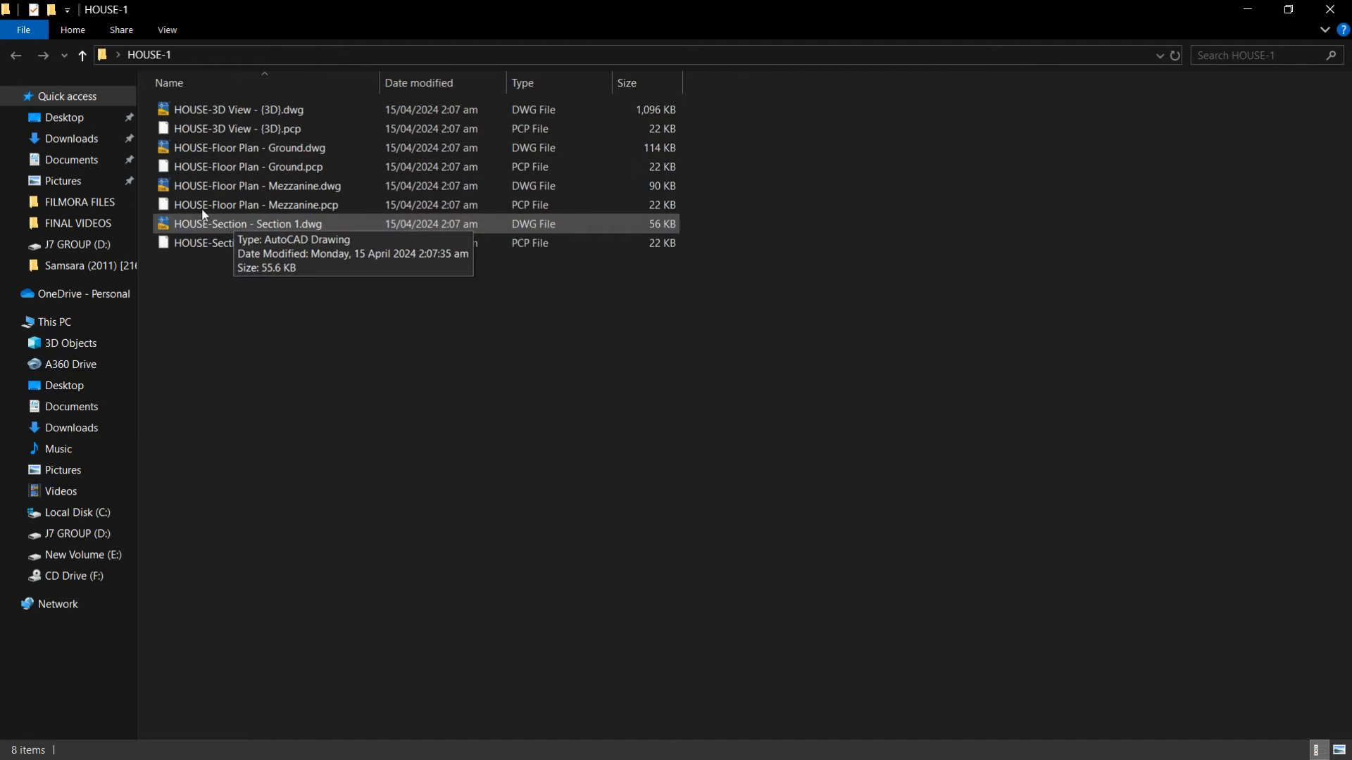
In File Explorer, check the exported DWG files of the 3D view, Ground, Mezzanine and Section 1 in the HOUSE-1 folder.
left_click(204, 114)
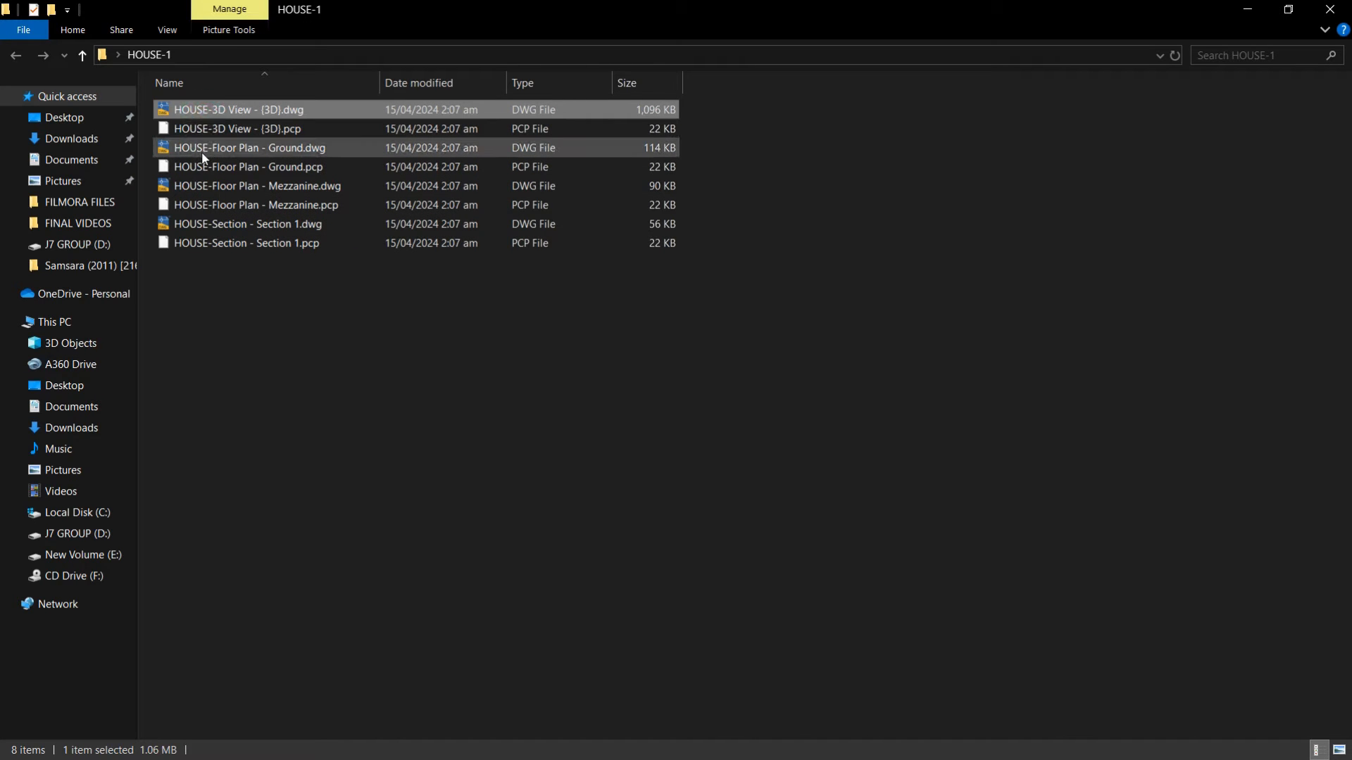
double_click(201, 150)
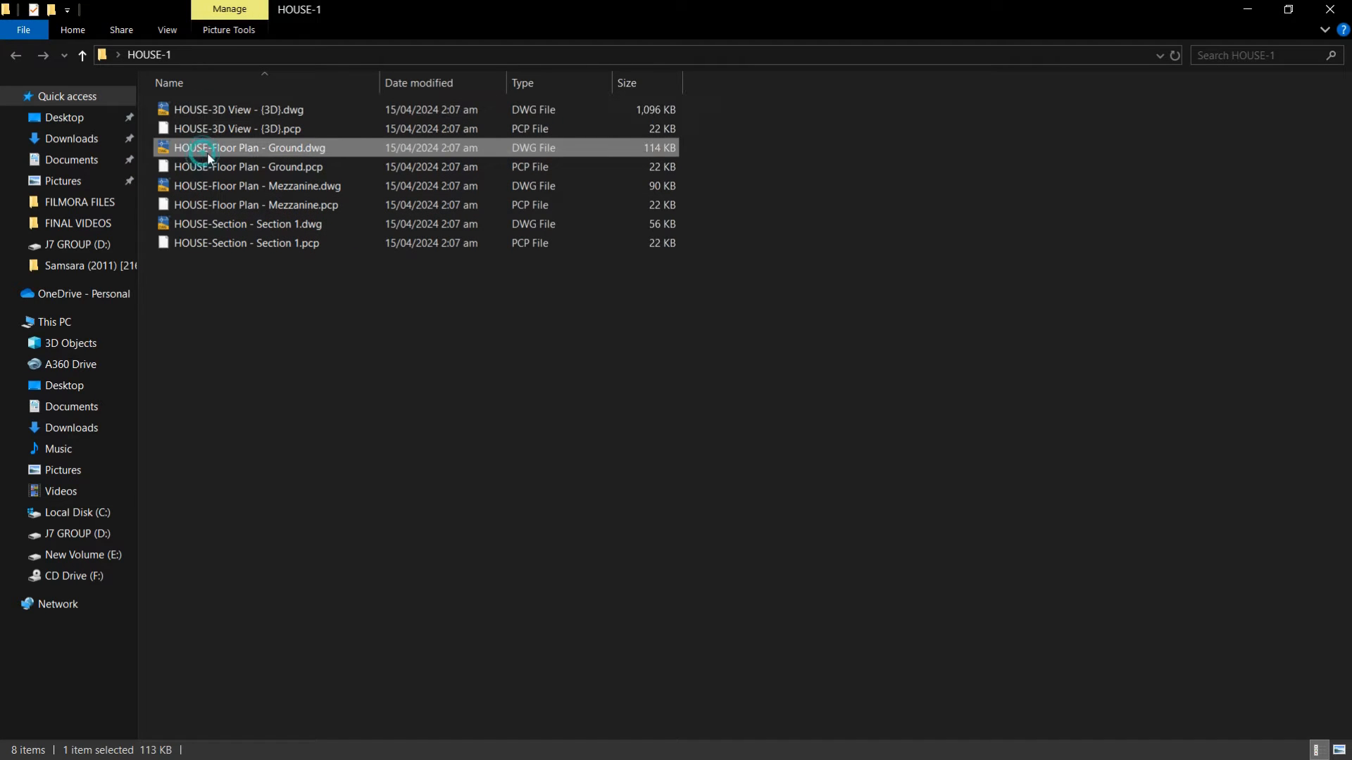
left_click(255, 188)
left_click(258, 224)
left_click(243, 287)
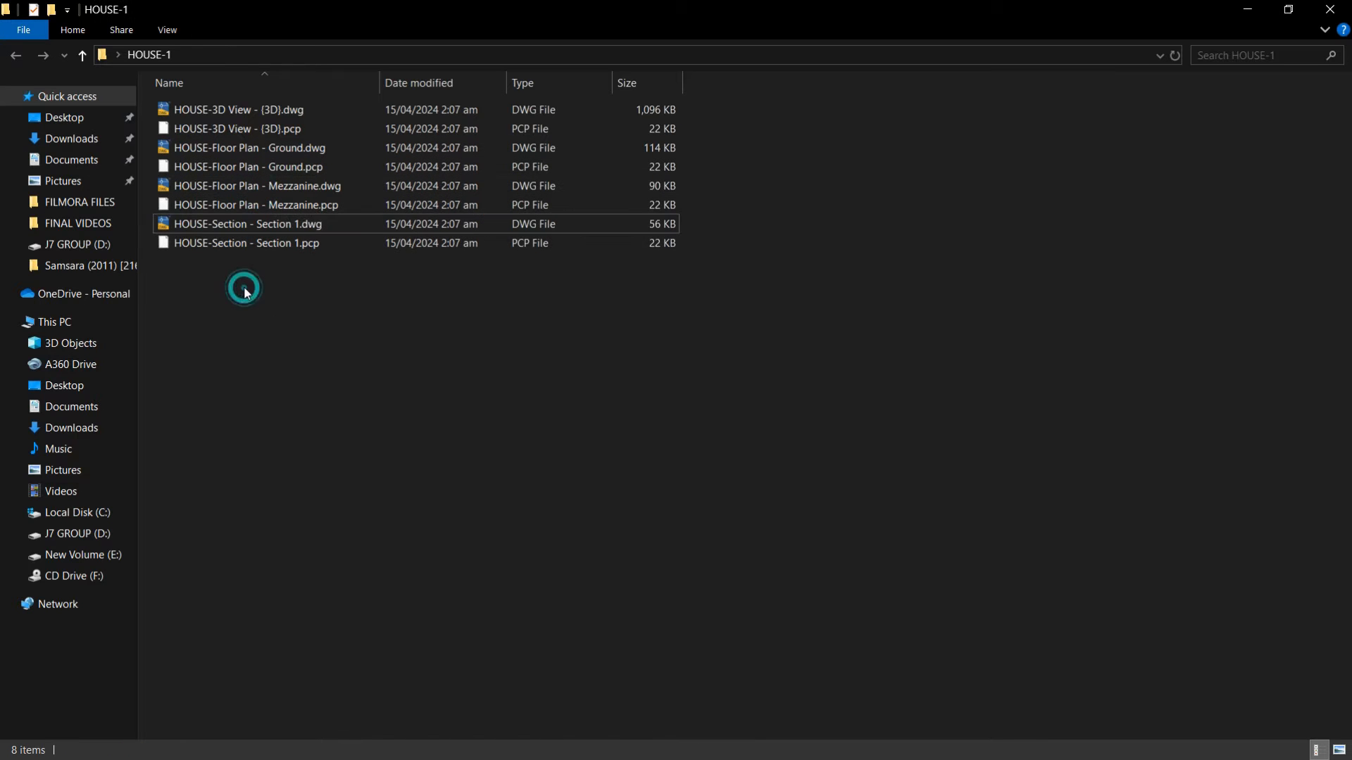
Switch to AutoCAD and inspect the exported Ground floor plan, Section 1 and Mezzanine floor plan drawings.
scroll(598, 401, "up", 2)
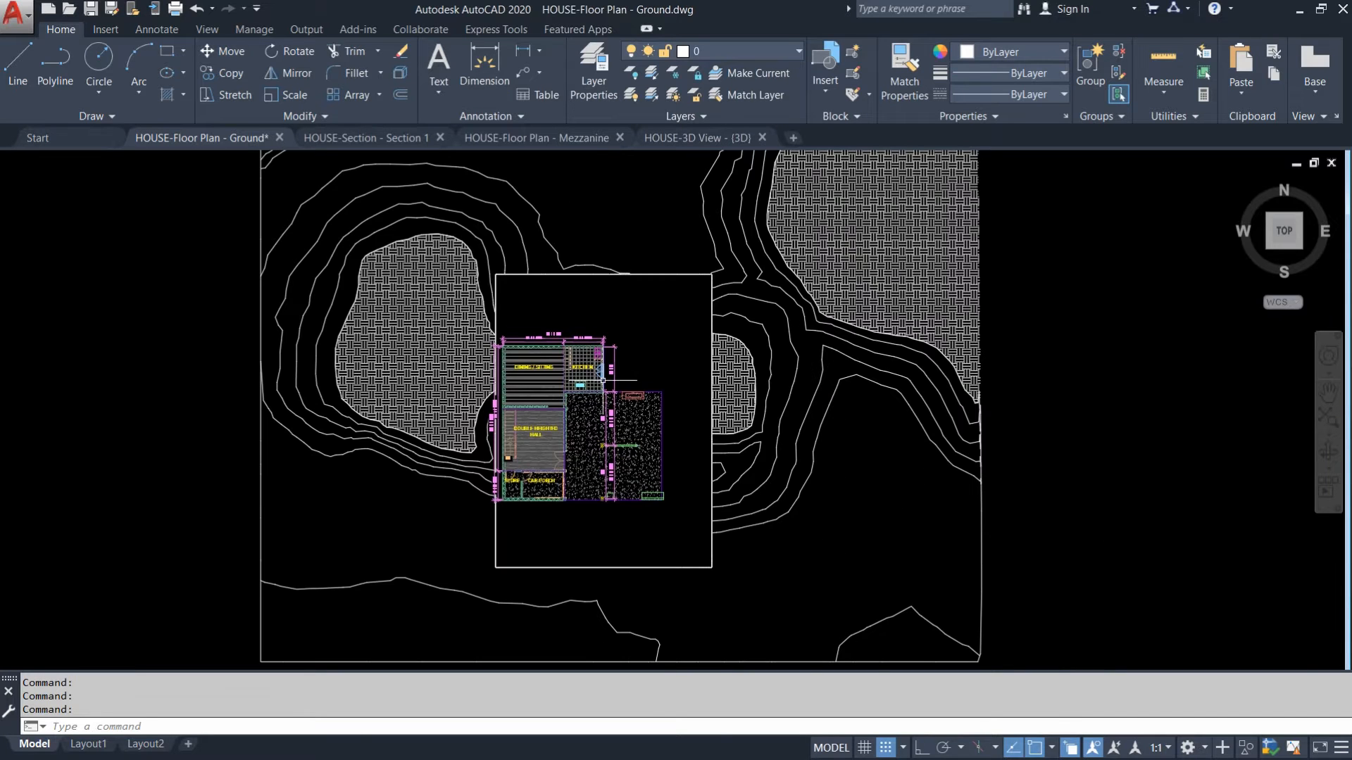
scroll(546, 397, "up", 4)
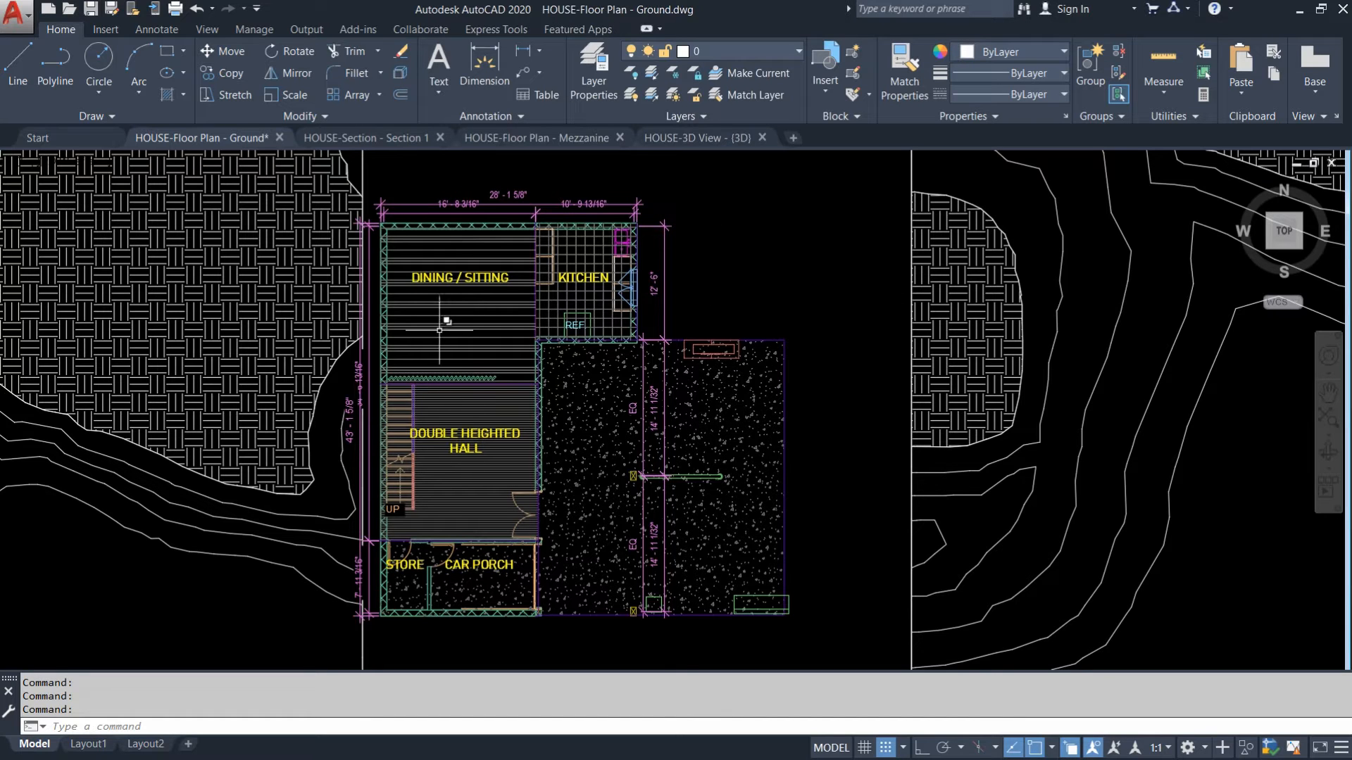
left_click(350, 139)
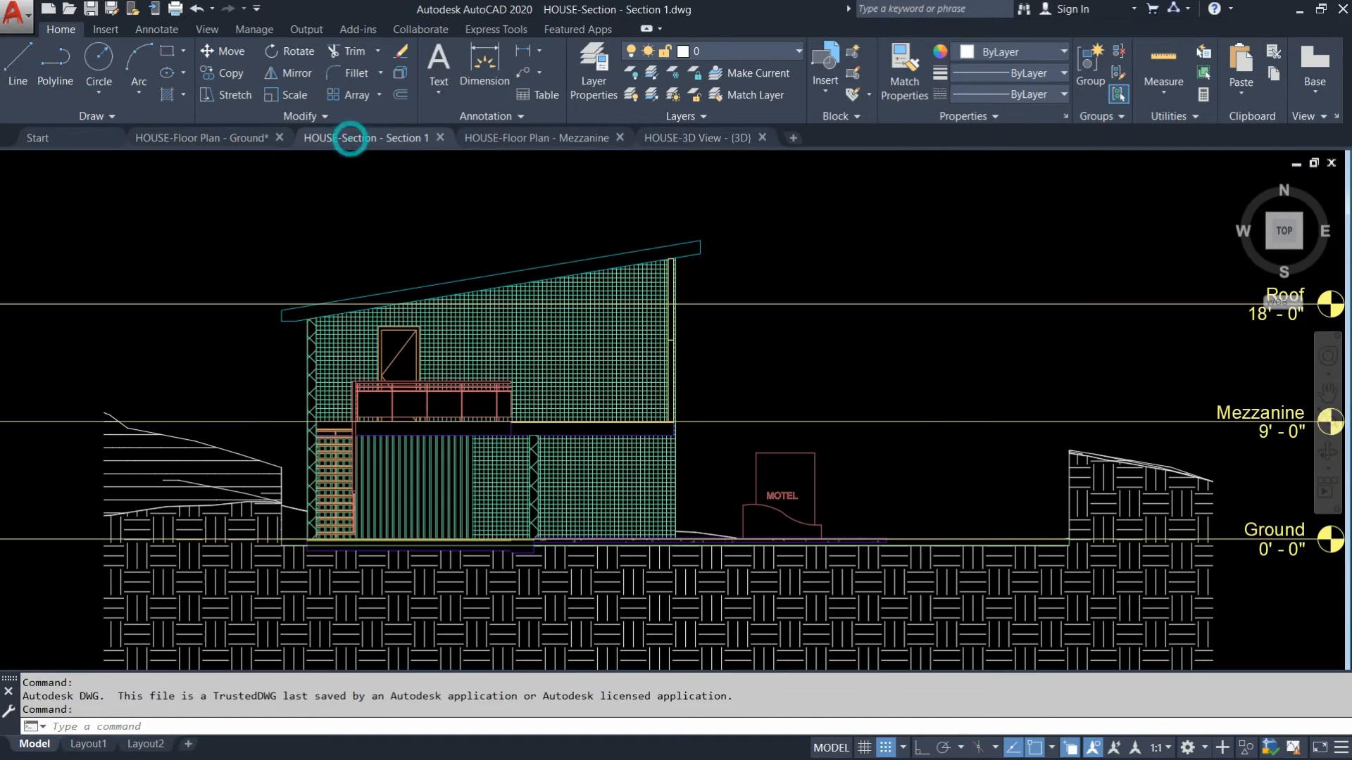
scroll(504, 253, "down", 2)
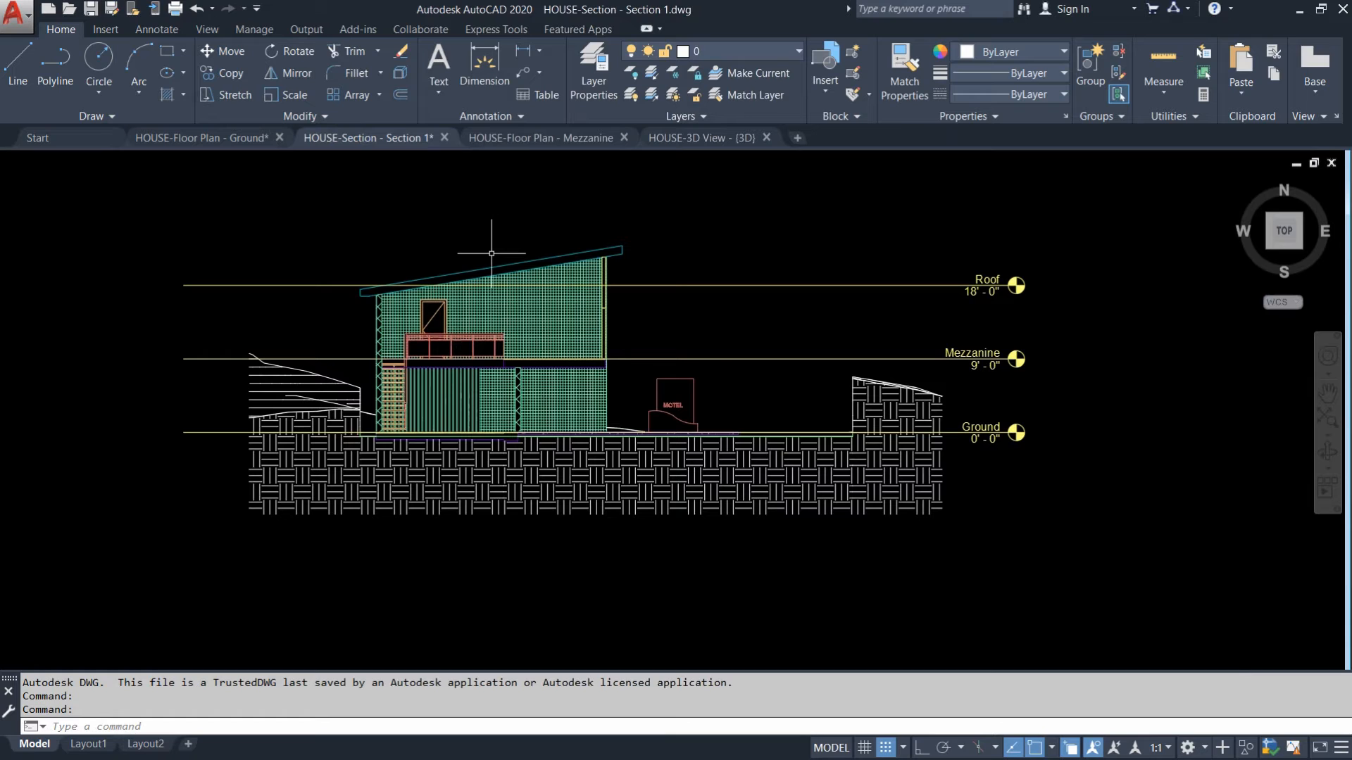
left_click(529, 138)
scroll(794, 315, "down", 1)
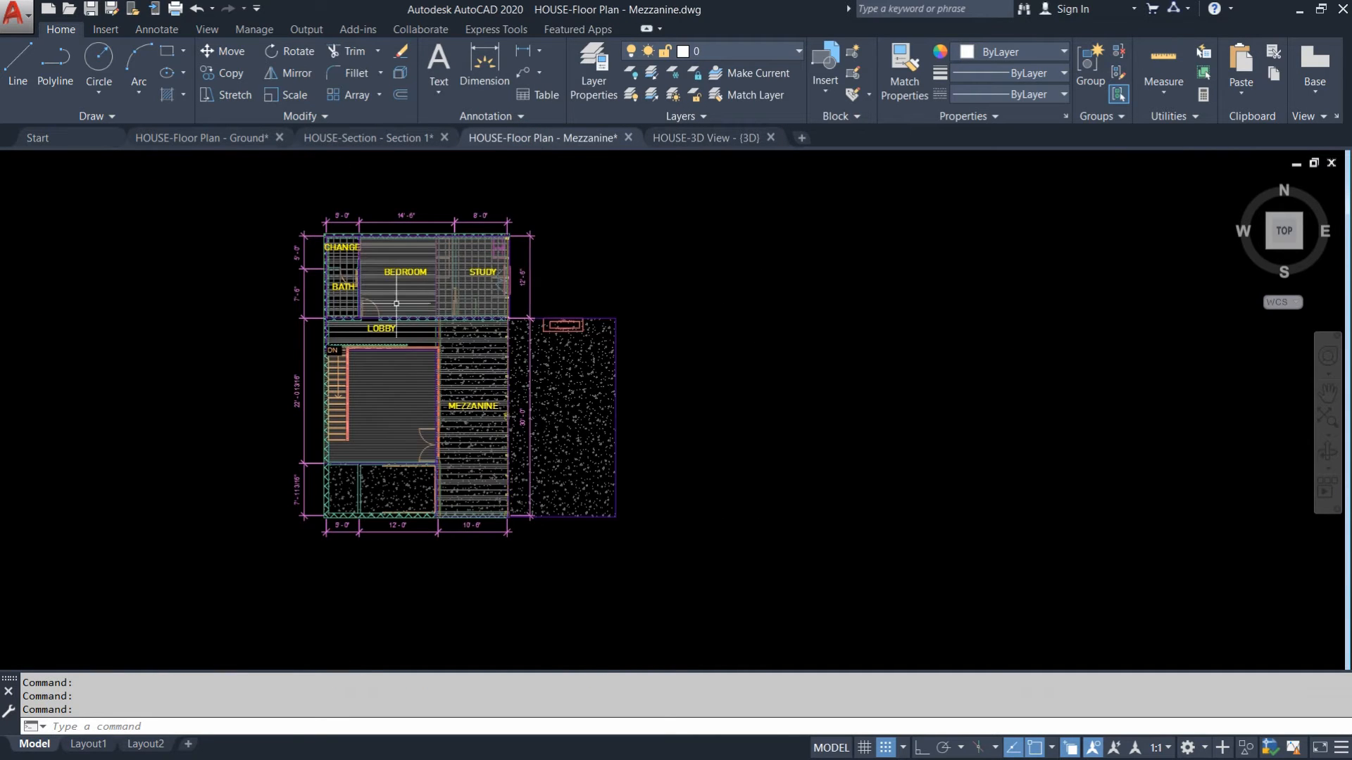
scroll(336, 307, "up", 2)
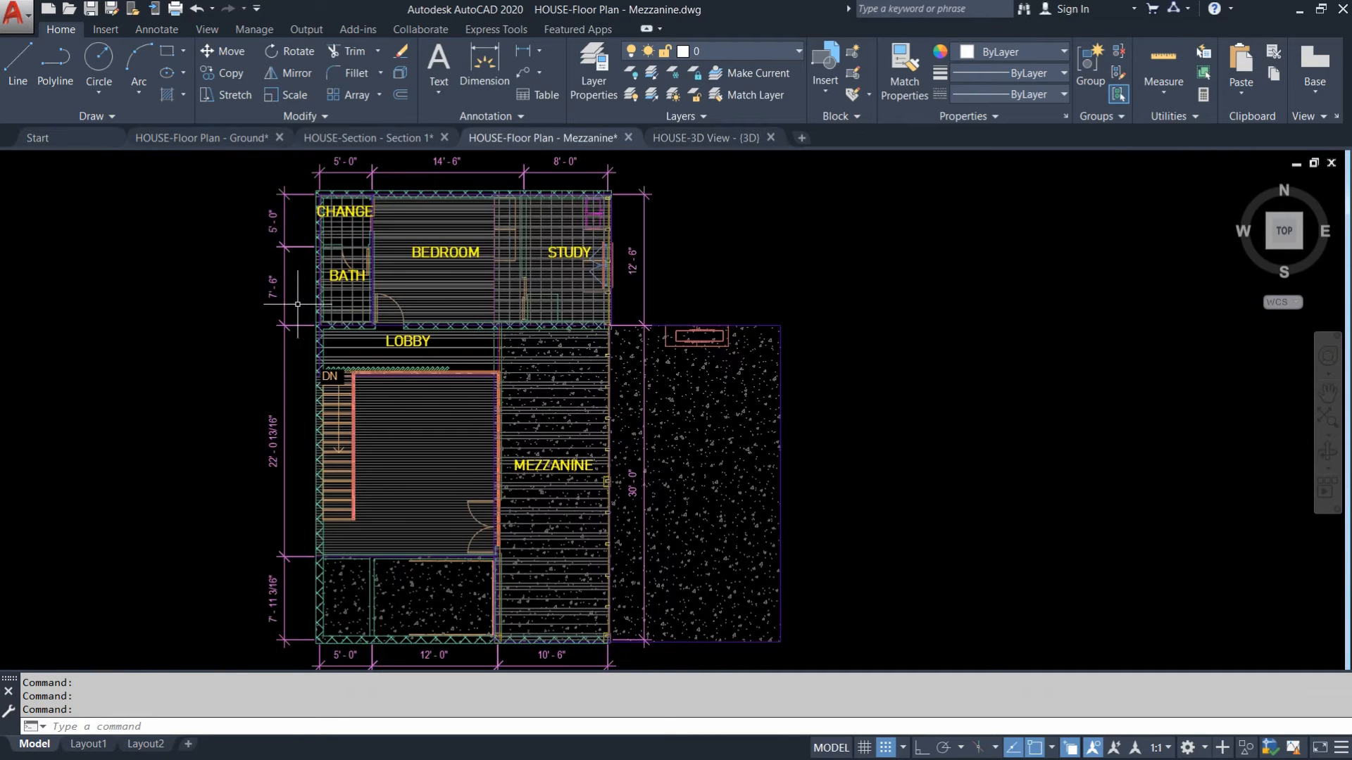
Return to the Ground floor plan drawing and select the DINING / SITTING text to check its assigned layer.
left_click(191, 138)
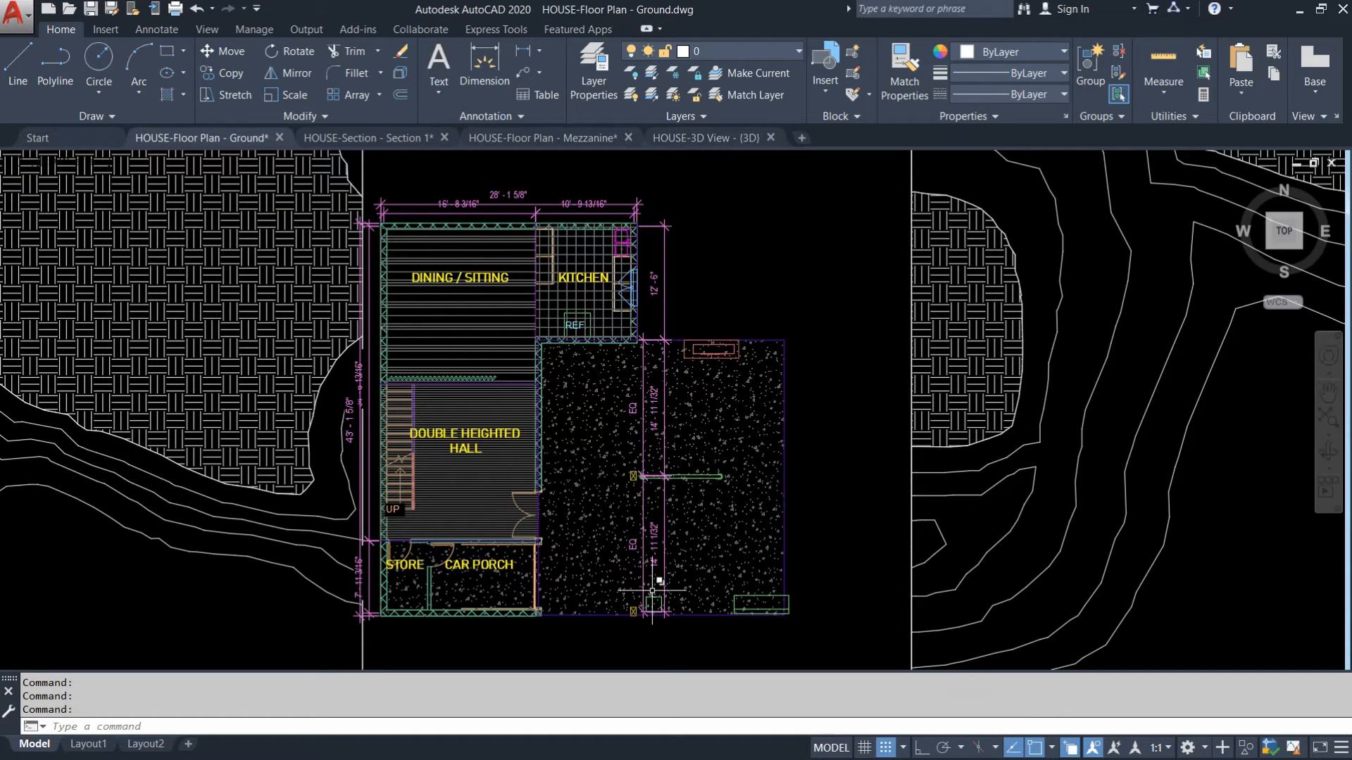
scroll(426, 282, "up", 8)
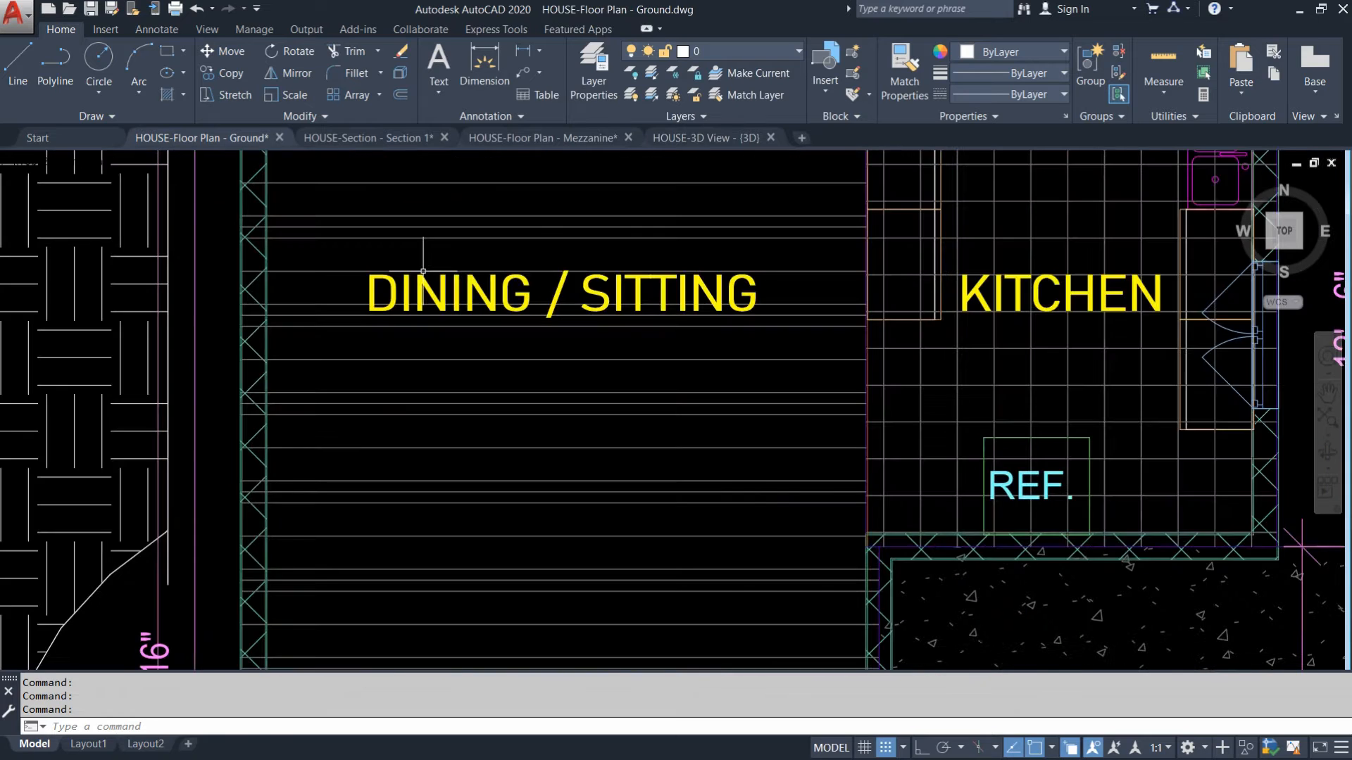
left_click(426, 287)
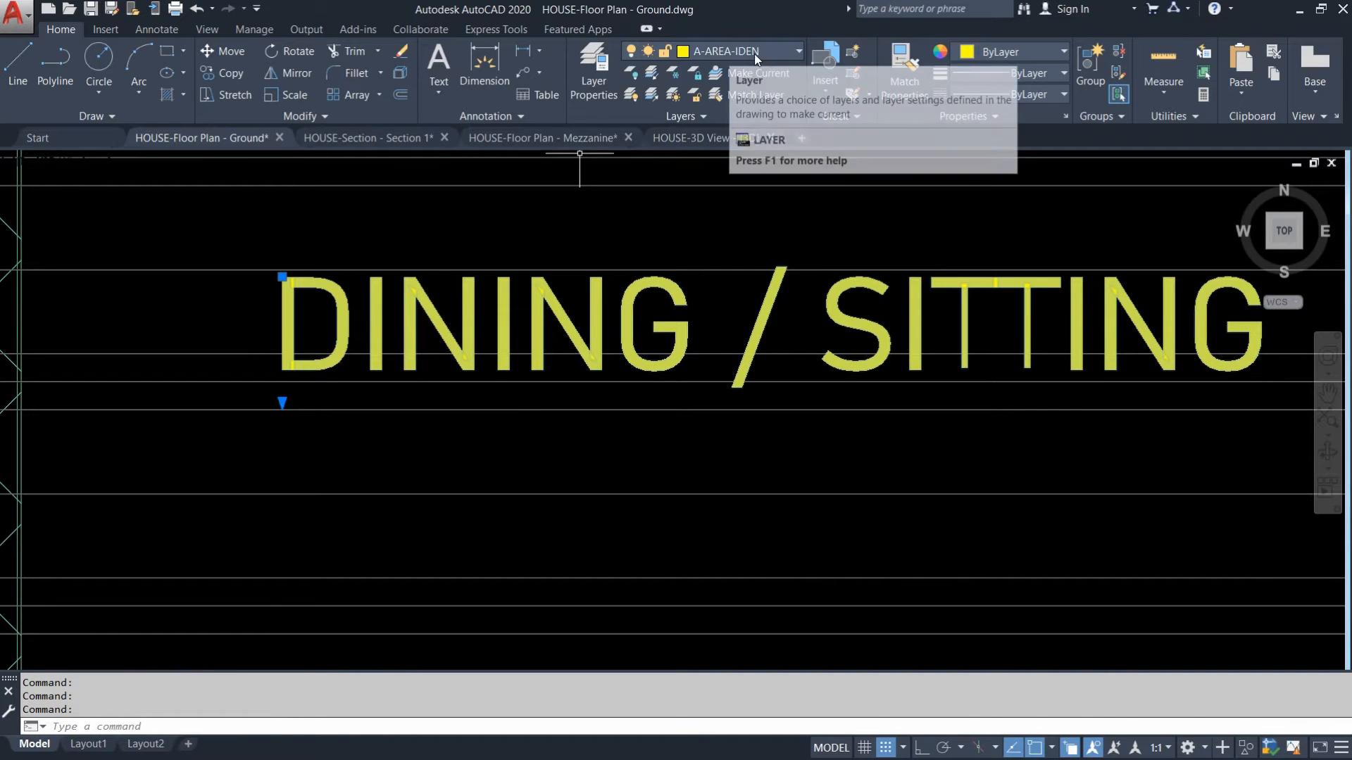
scroll(608, 239, "down", 2)
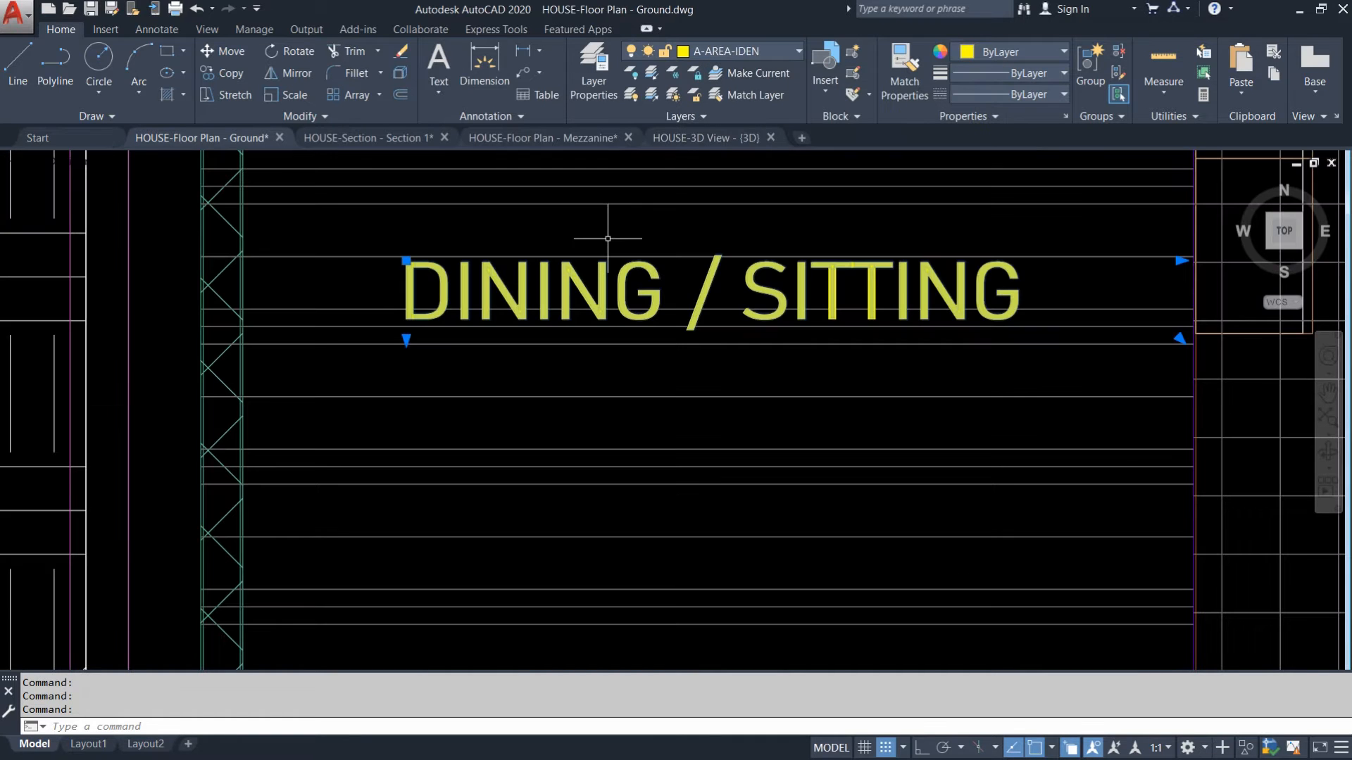
Select the floor hatch of the DINING / SITTING room to check its assigned layer, and clear the selection.
key("Escape")
scroll(608, 238, "down", 4)
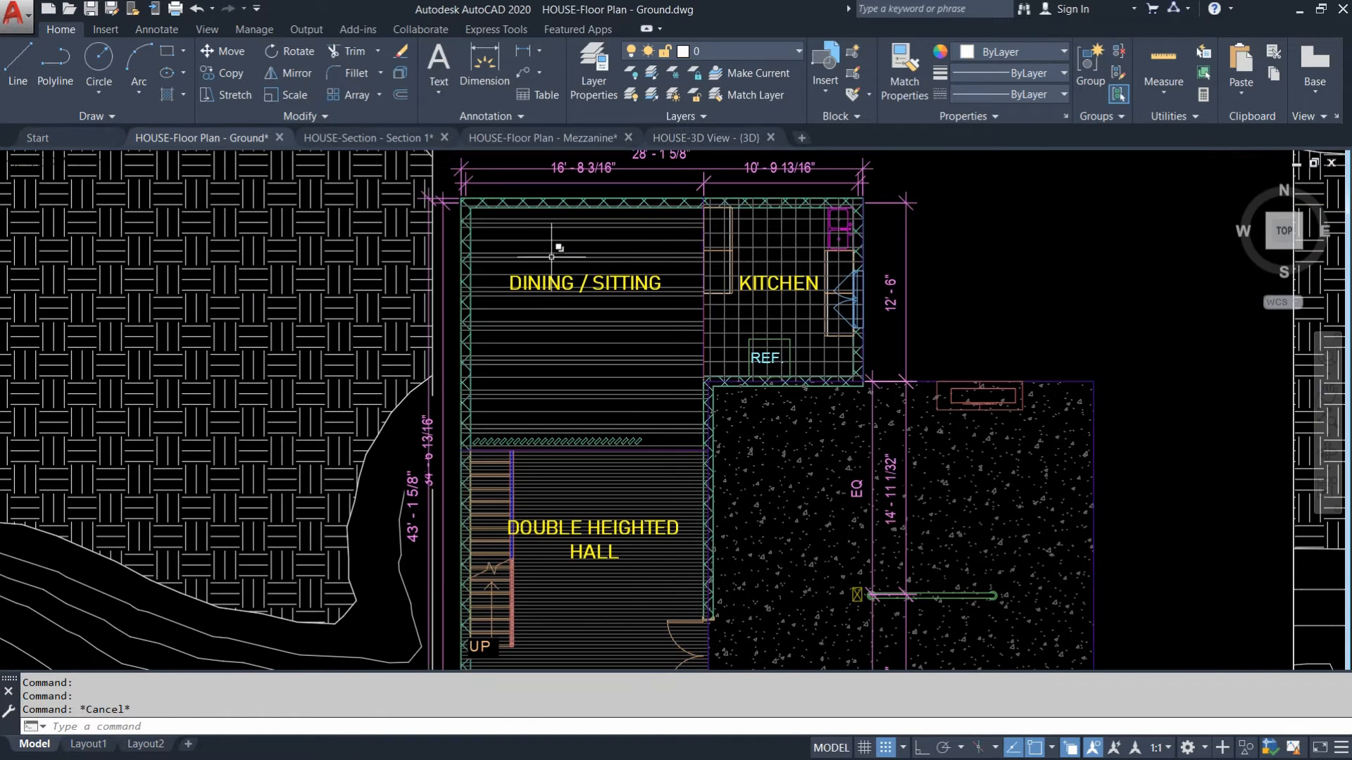
left_click(551, 257)
left_click(617, 321)
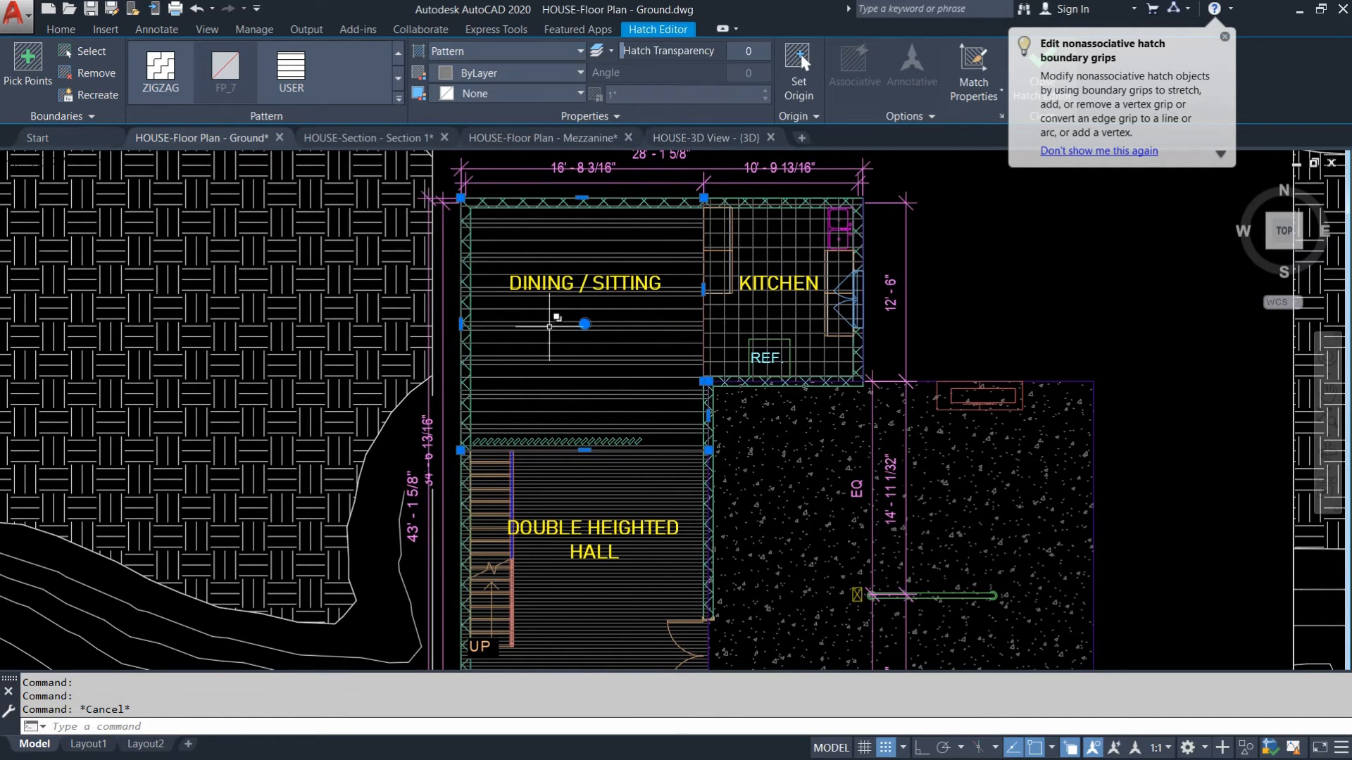
left_click(61, 29)
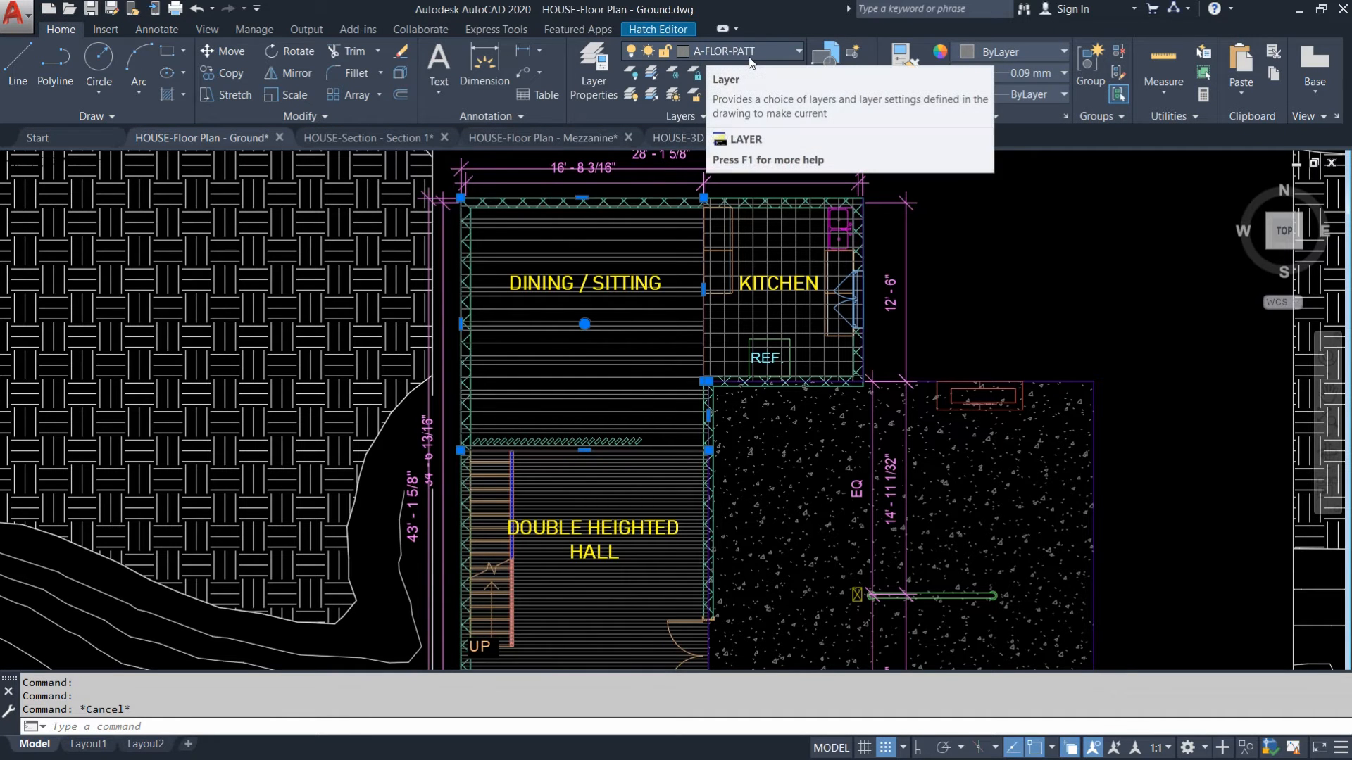
key("Escape")
Select the overall 28' - 1 5/8" dimension above the Ground floor plan to check its layer, and deselect it.
scroll(627, 199, "down", 4)
scroll(653, 199, "up", 4)
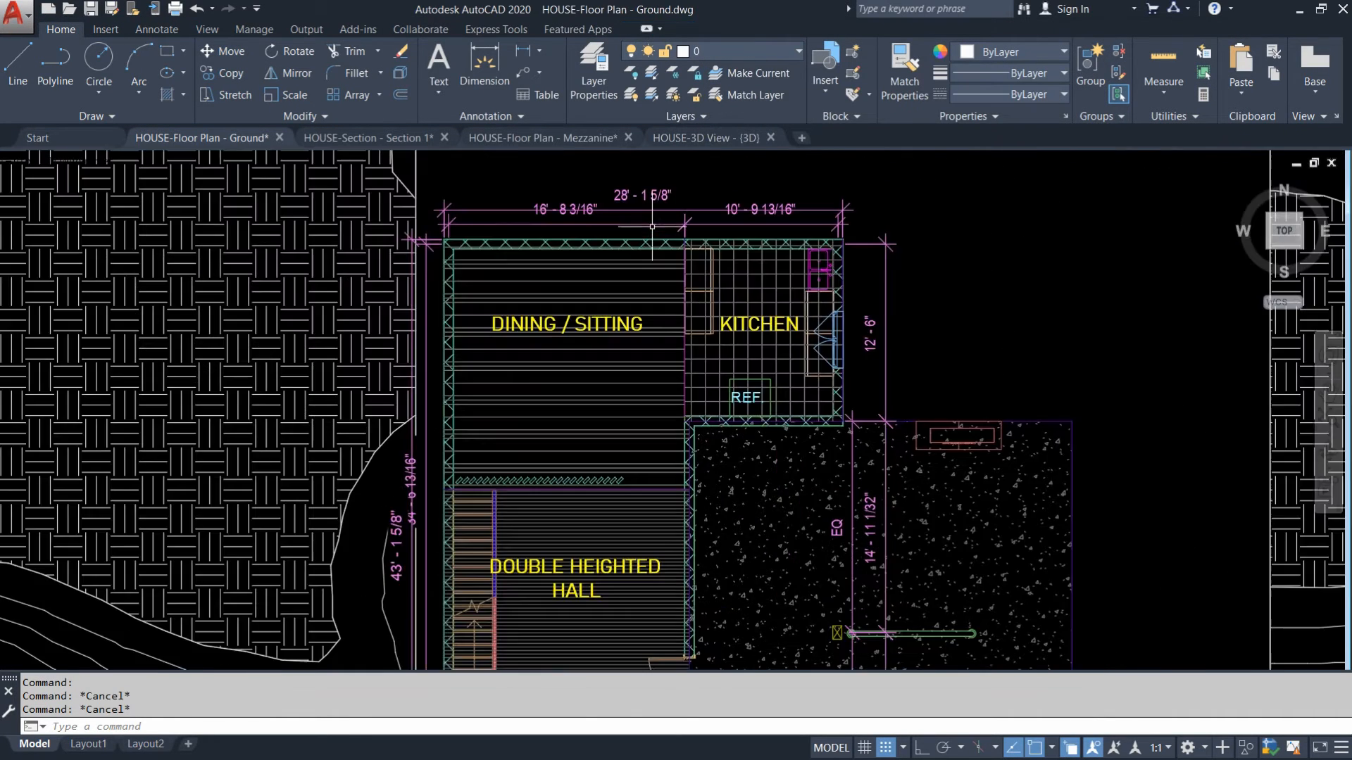
left_click(654, 199)
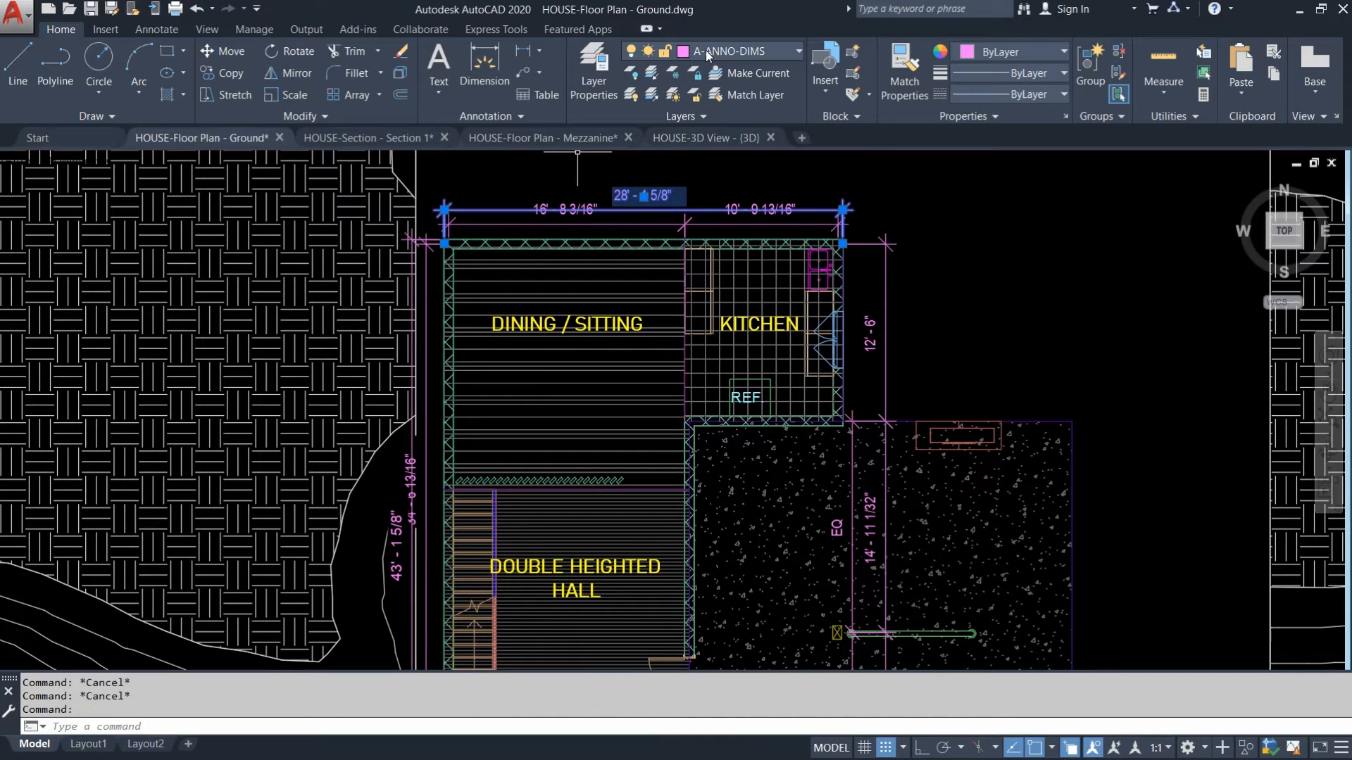
key("Escape")
Check the layer of the terrain hatch west of the house, and clear the selection.
scroll(539, 248, "down", 5)
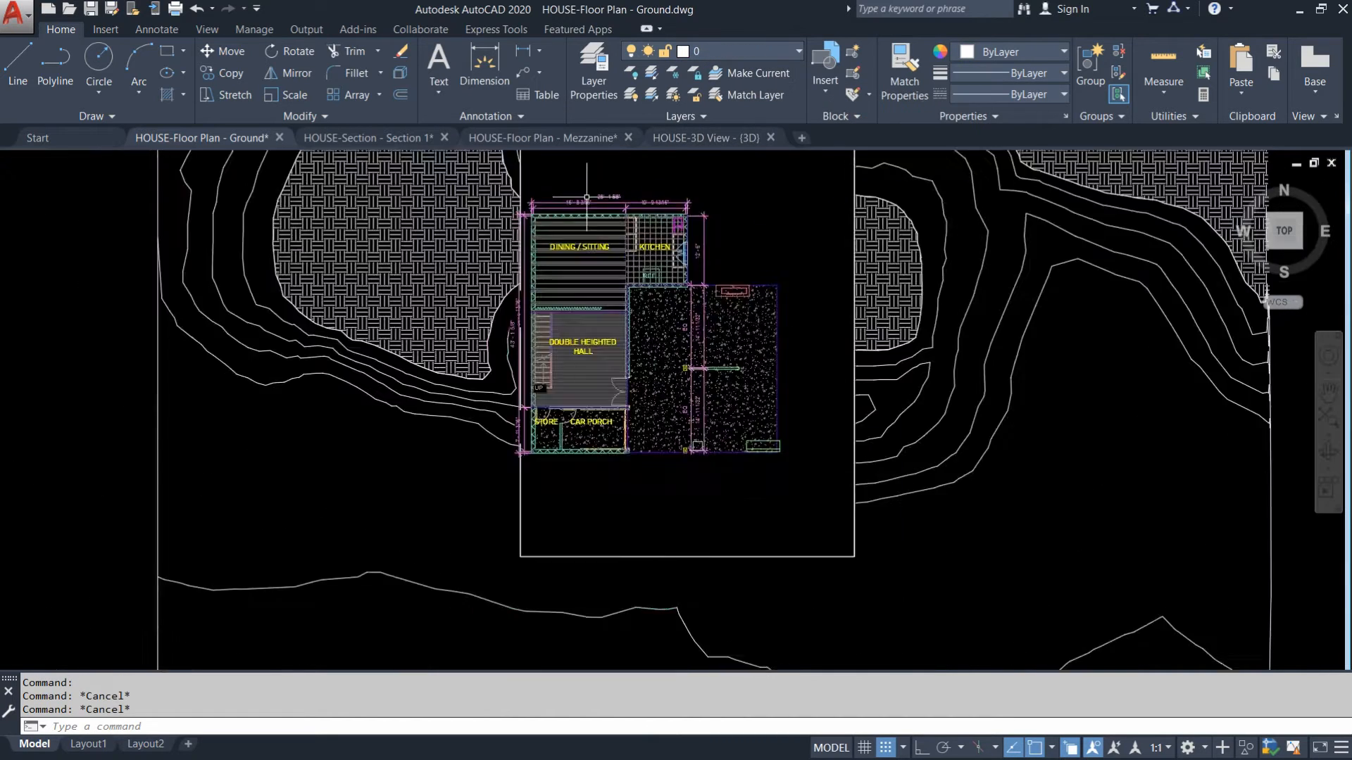
scroll(539, 248, "down", 4)
scroll(570, 158, "up", 4)
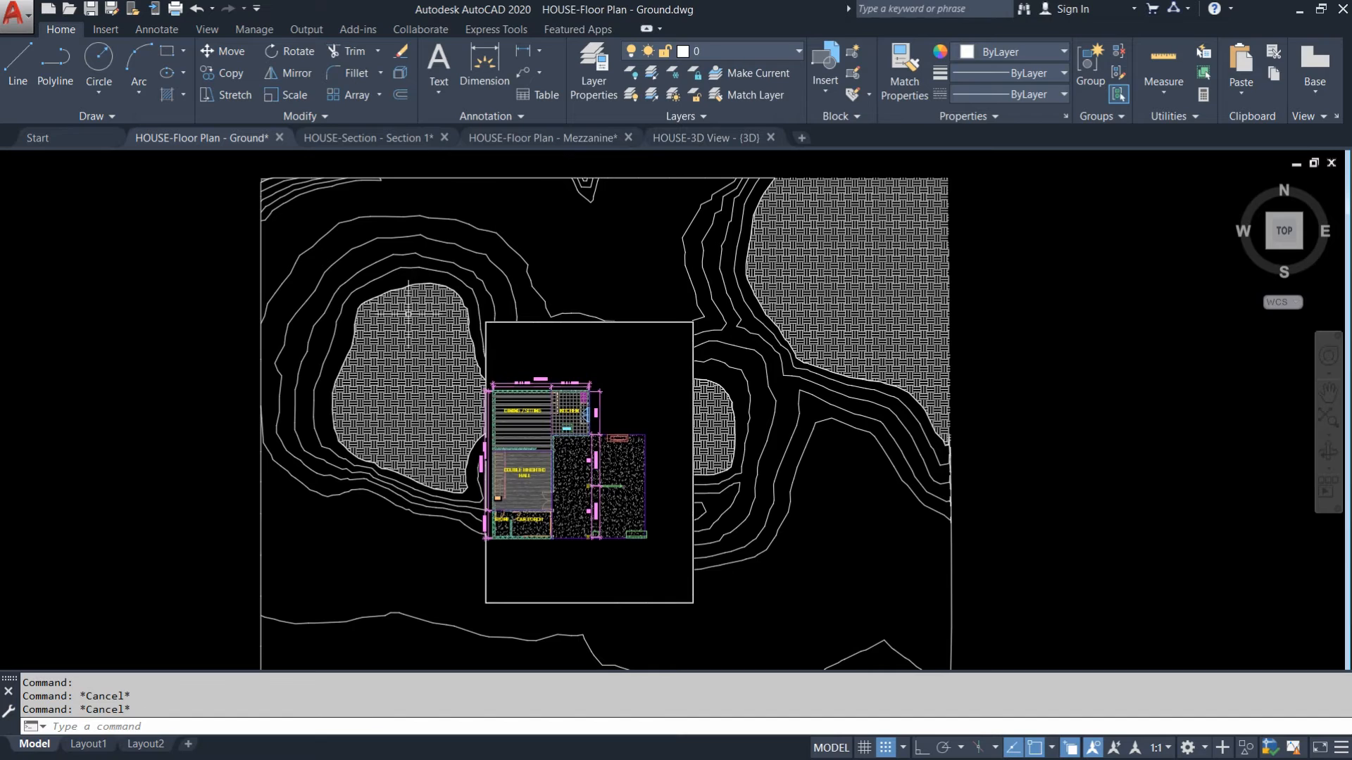
left_click(408, 313)
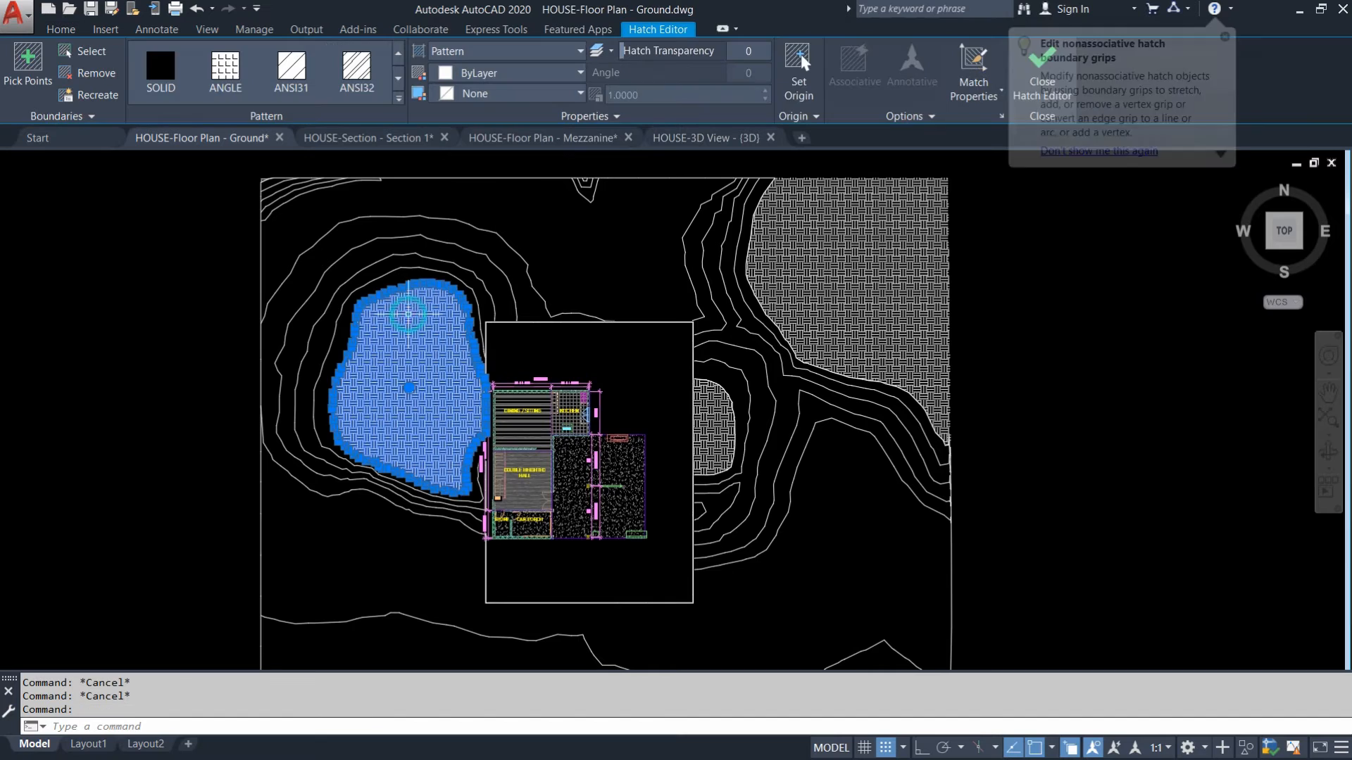
left_click(56, 29)
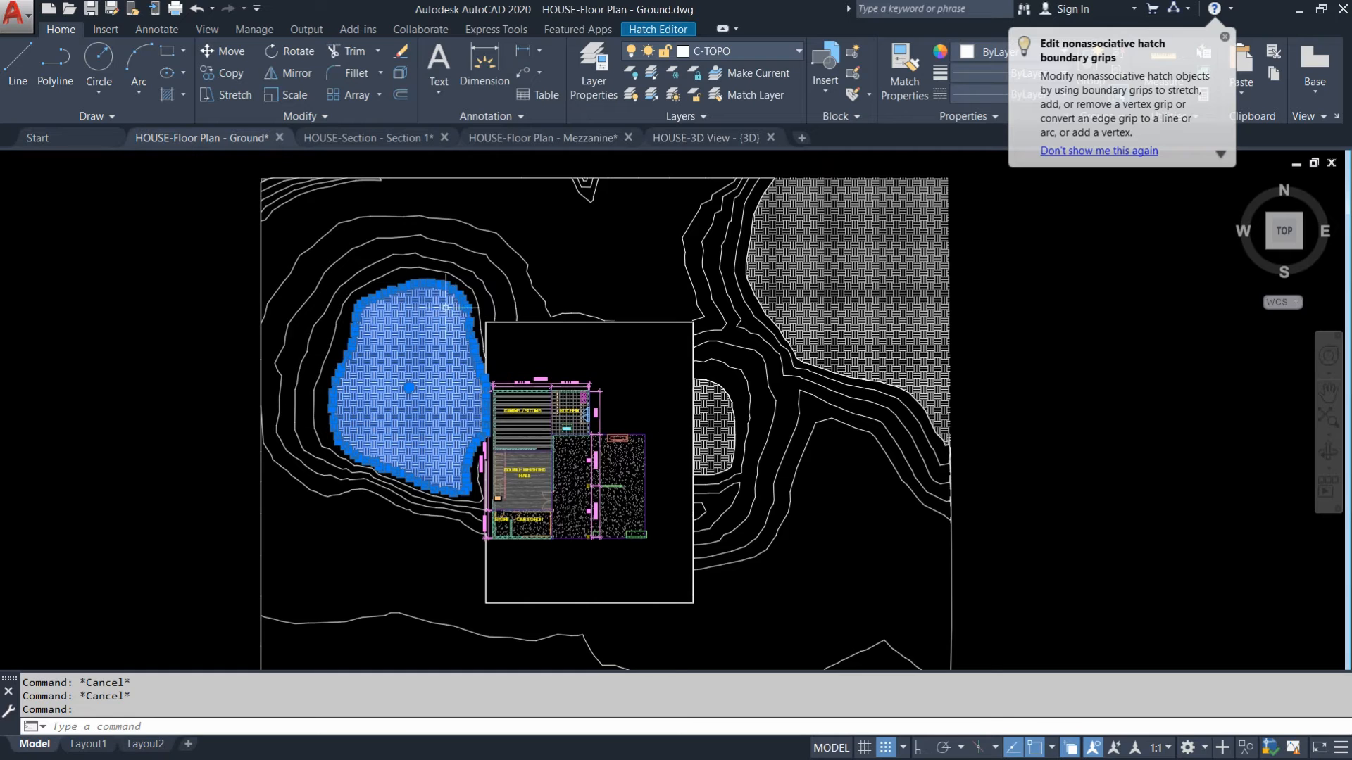
key("Escape")
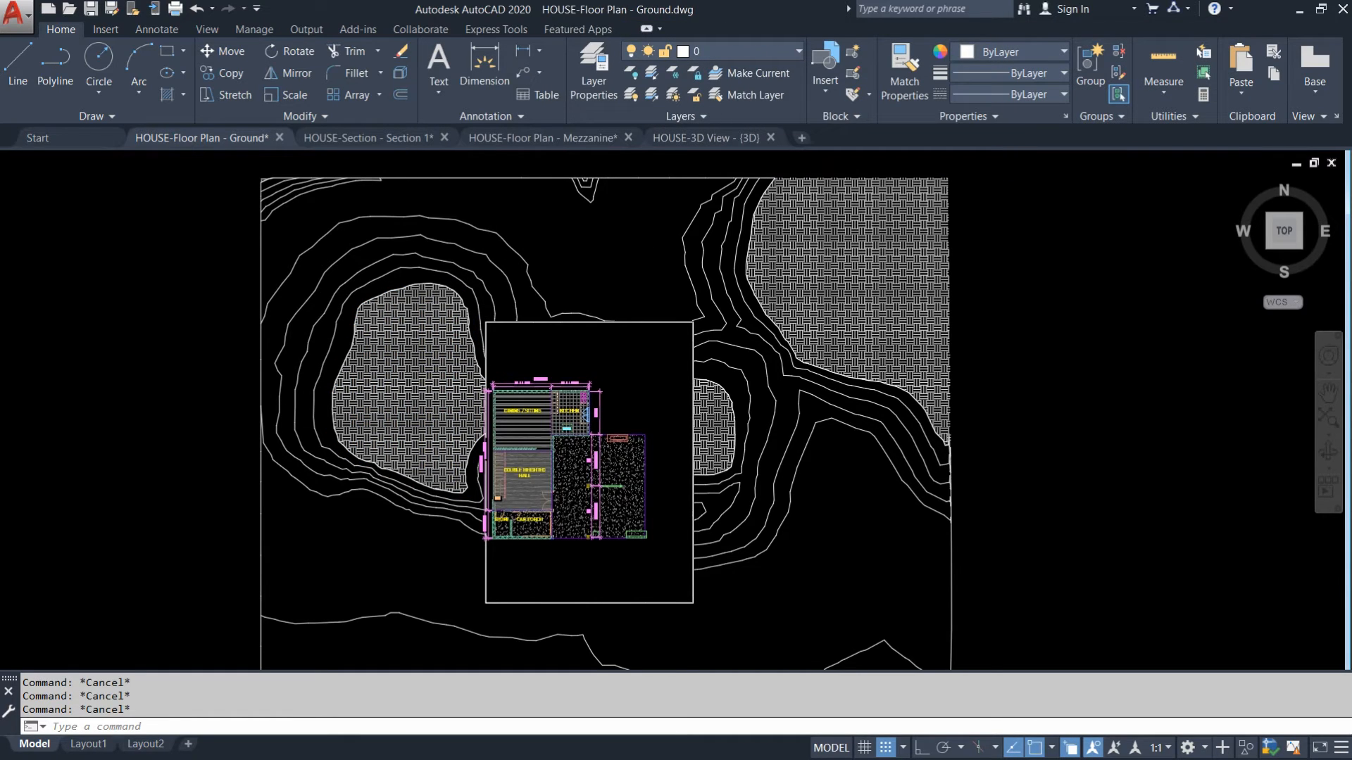
Switch to the Section 1 drawing and select the sloping roof's upper line to check its layer, clearing the selection when done.
left_click(358, 138)
scroll(404, 300, "up", 1)
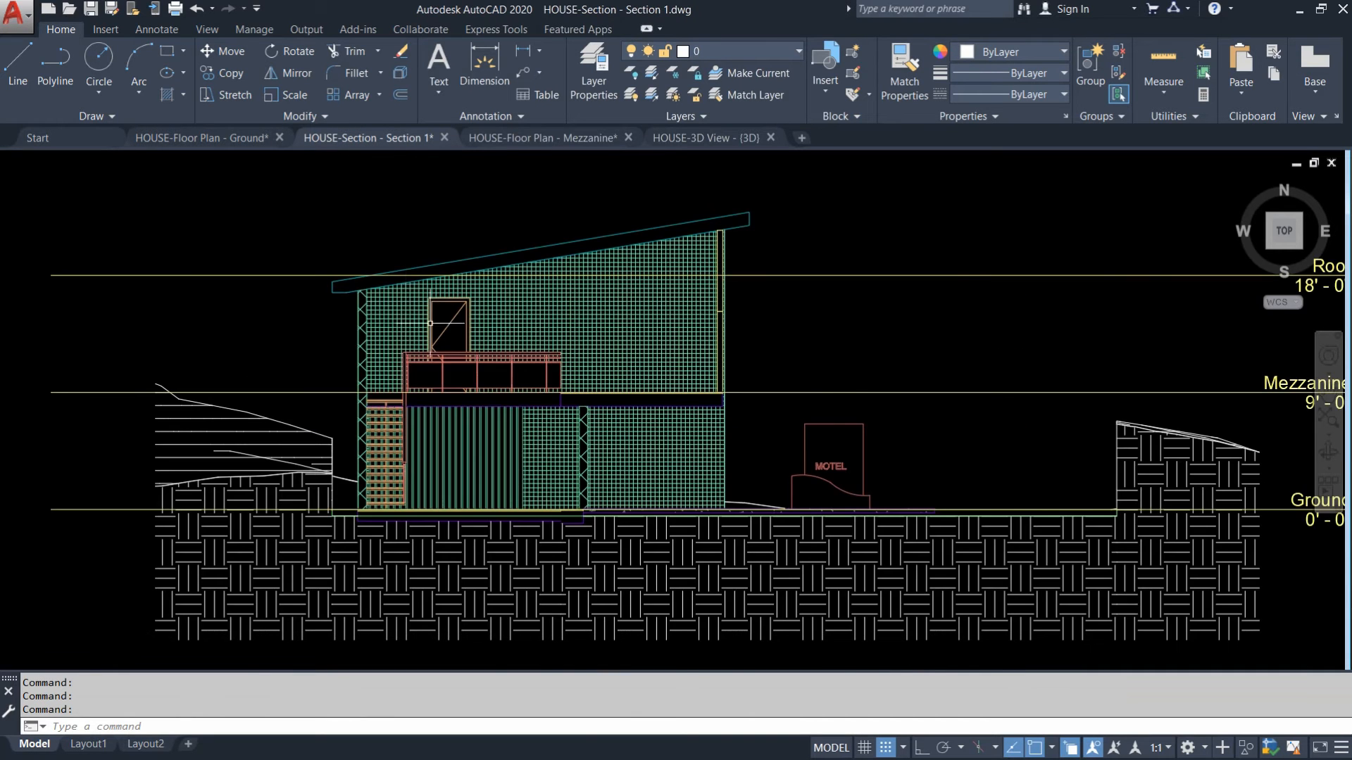
scroll(363, 295, "down", 1)
scroll(436, 343, "up", 1)
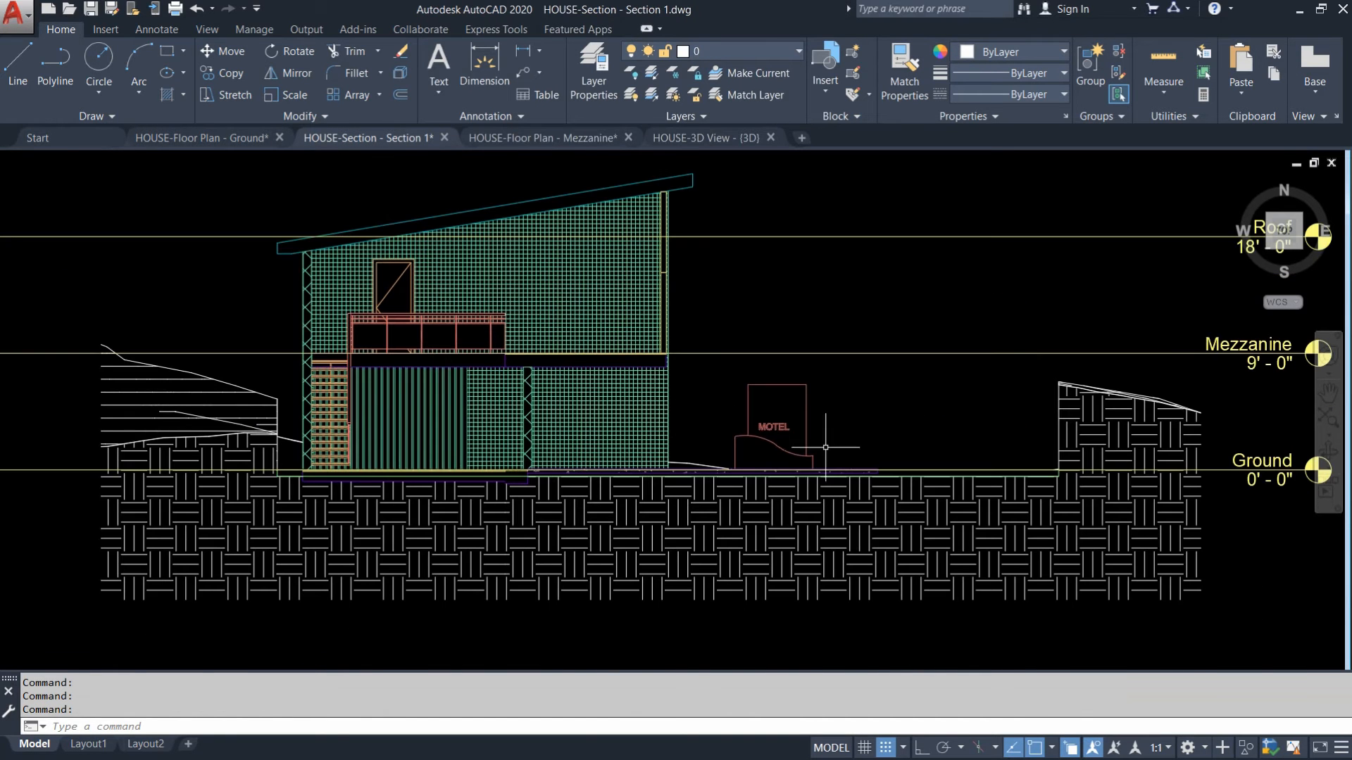
scroll(720, 407, "up", 3)
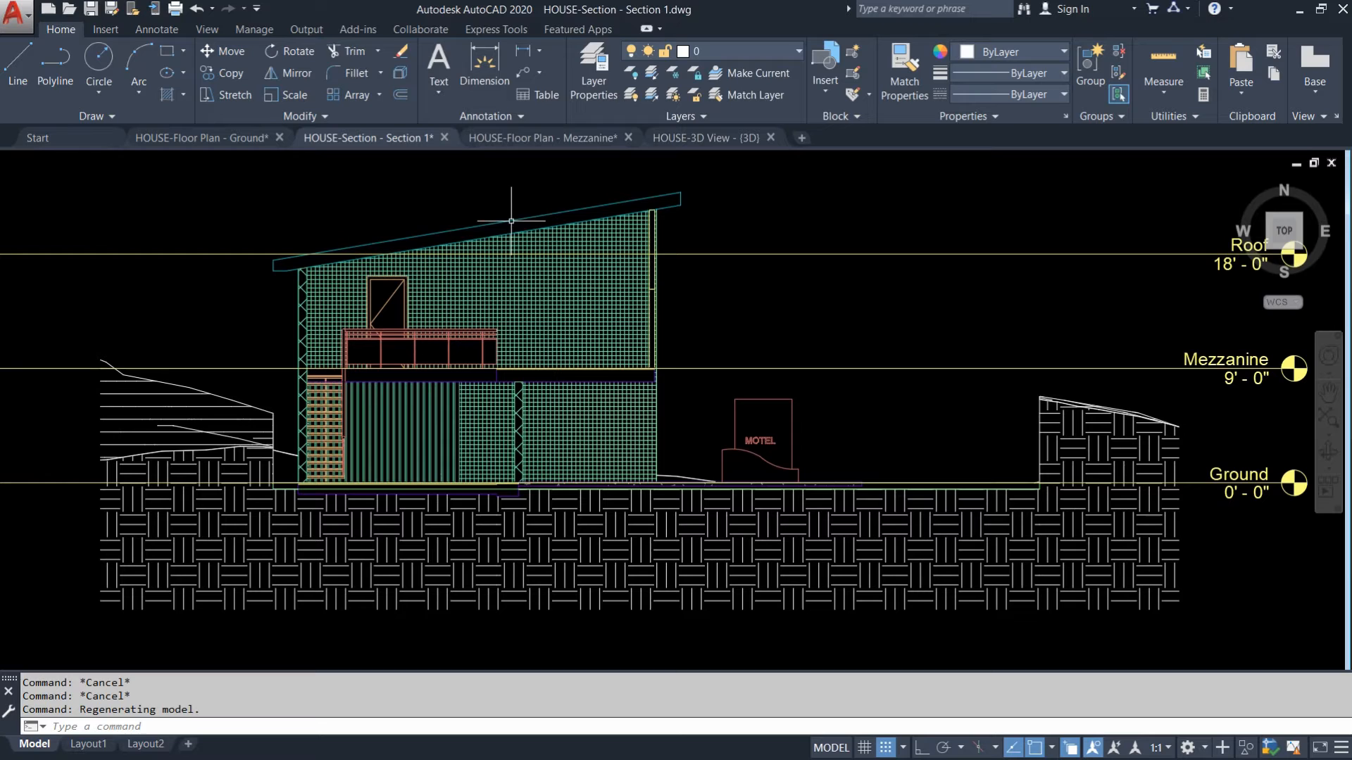
left_click(511, 221)
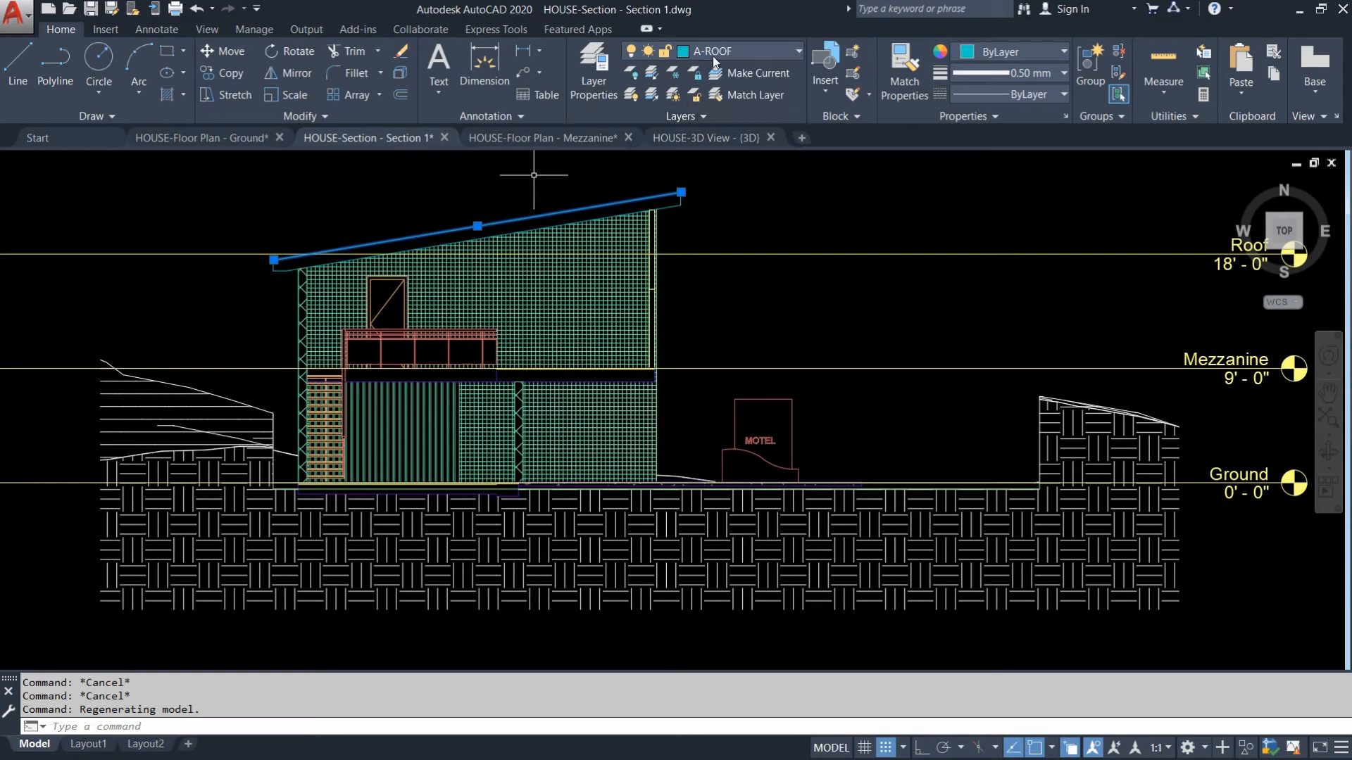
key("Escape")
key("Escape")
key("Escape")
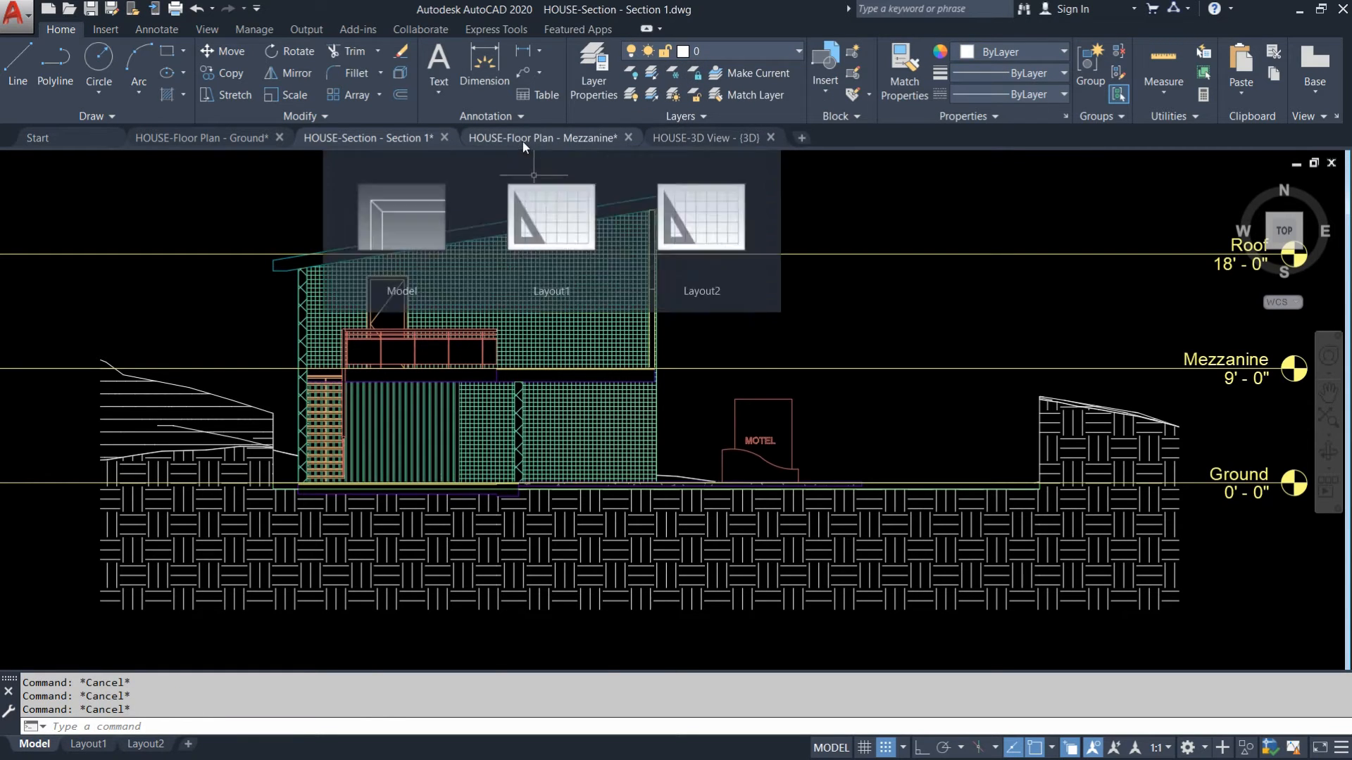
Switch to the Mezzanine floor plan drawing and select a stair tread line to check its layer, and deselect it.
left_click(523, 141)
scroll(567, 288, "up", 2)
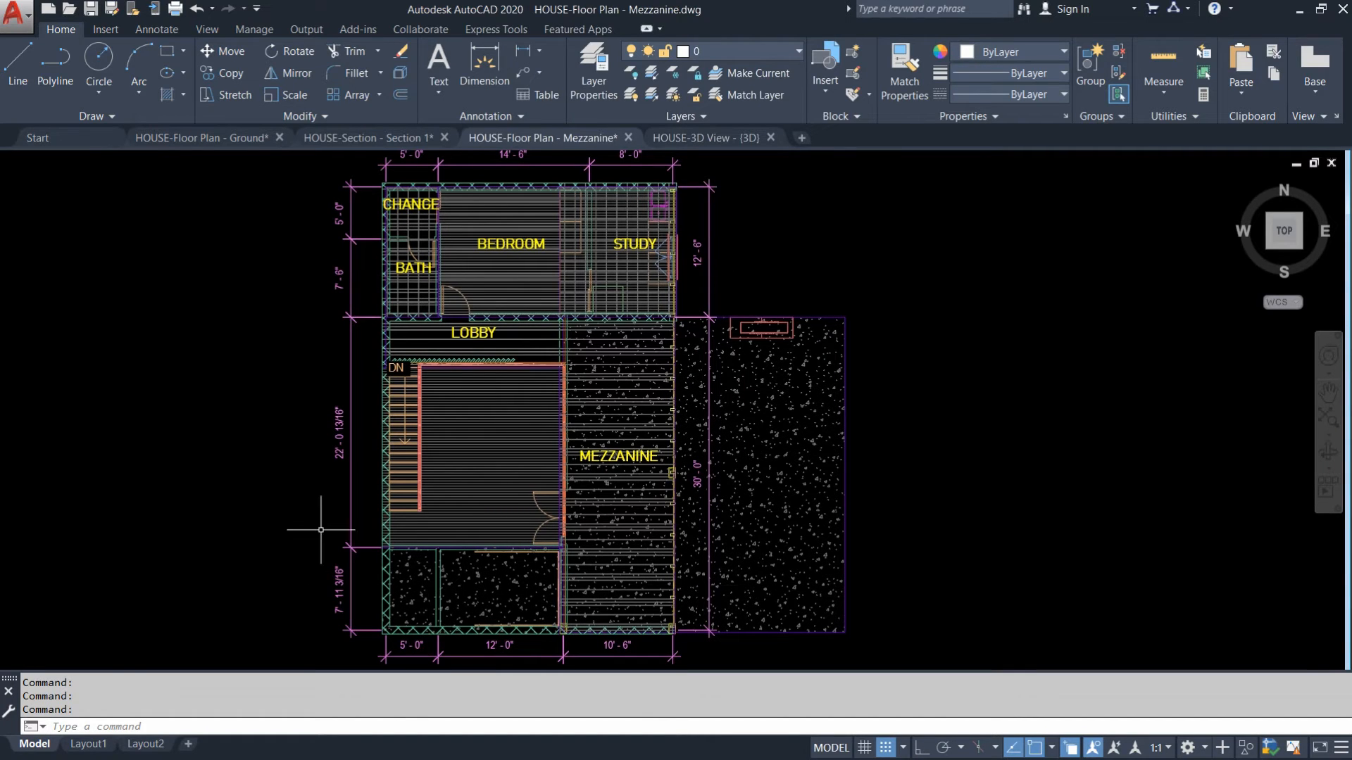
scroll(385, 465, "up", 6)
scroll(432, 368, "up", 4)
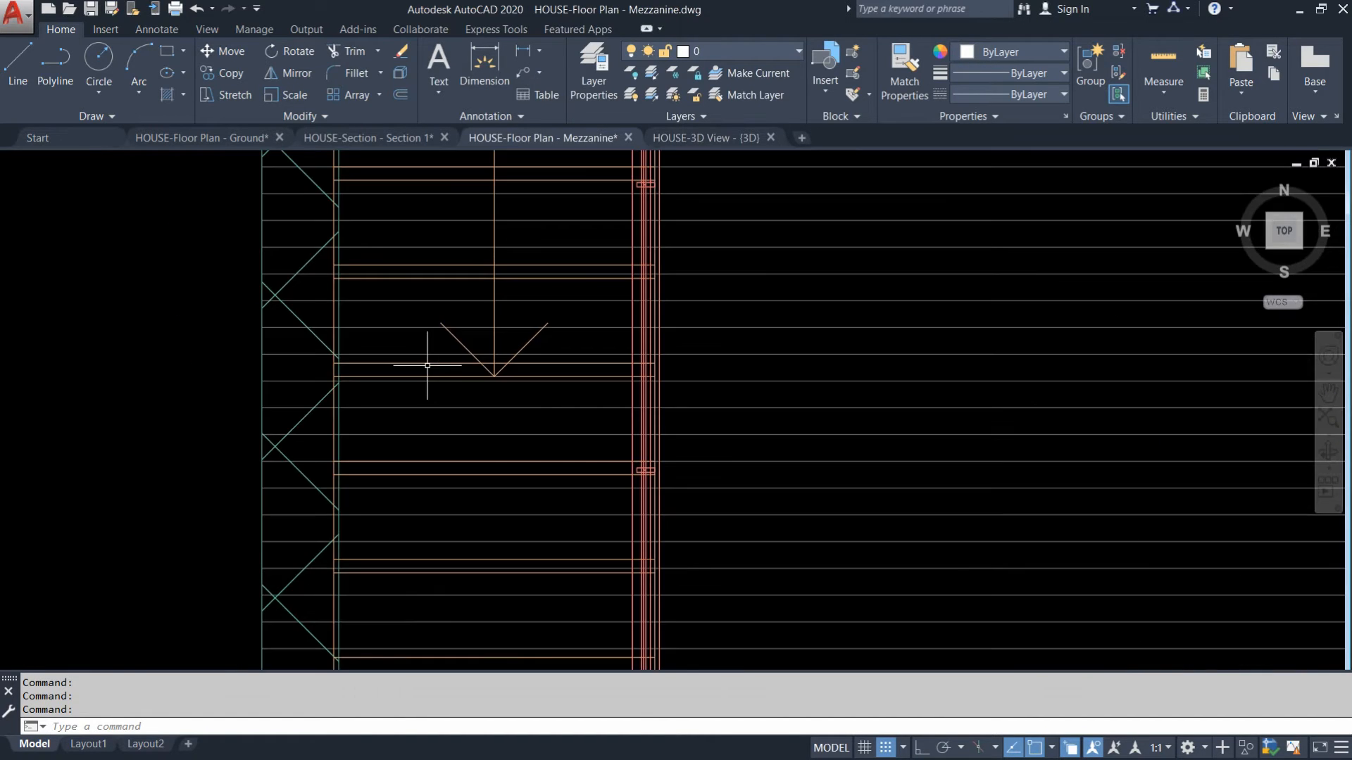
left_click(436, 359)
left_click(418, 360)
scroll(418, 361, "down", 4)
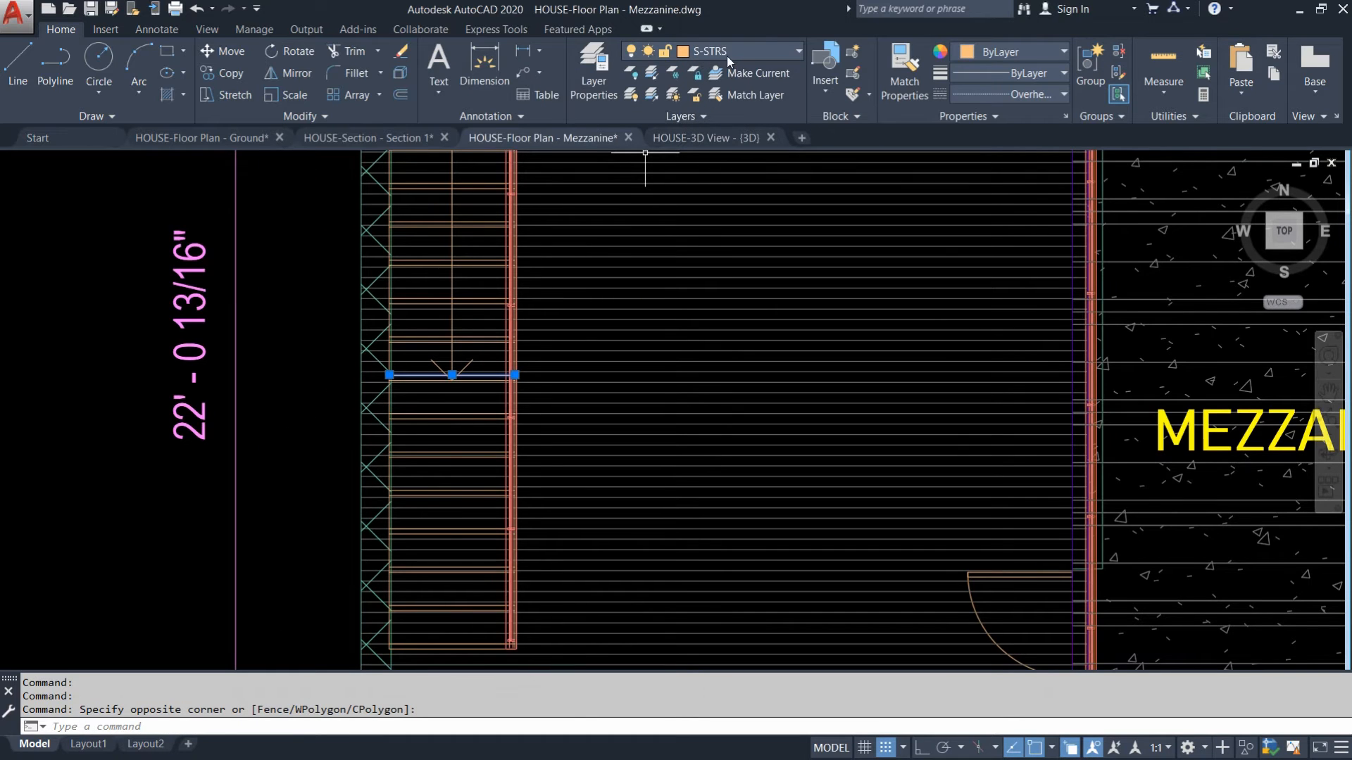
key("Escape")
key("Escape")
Select the row of slanted slats beside the railing below the LOBBY label to check its layer, and clear the selection.
scroll(423, 380, "down", 5)
scroll(483, 377, "up", 3)
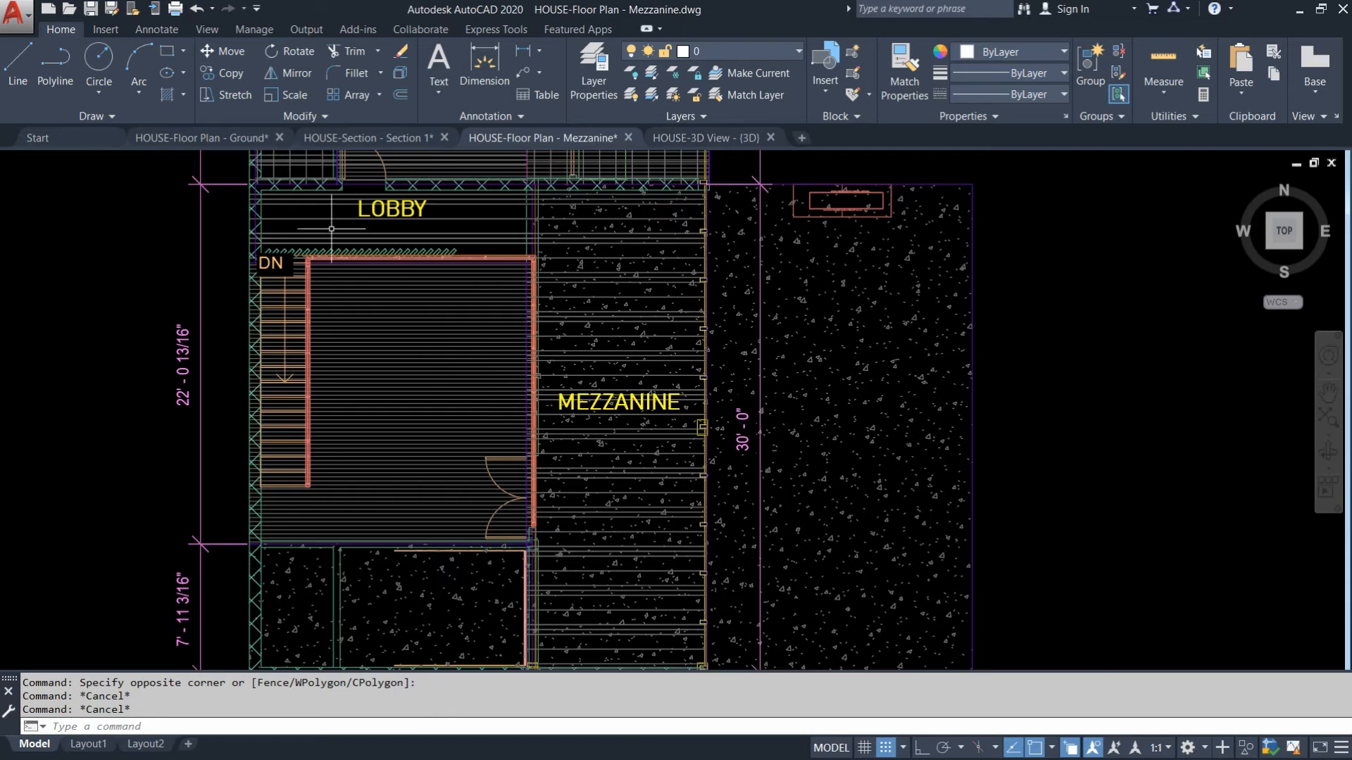
scroll(331, 229, "up", 8)
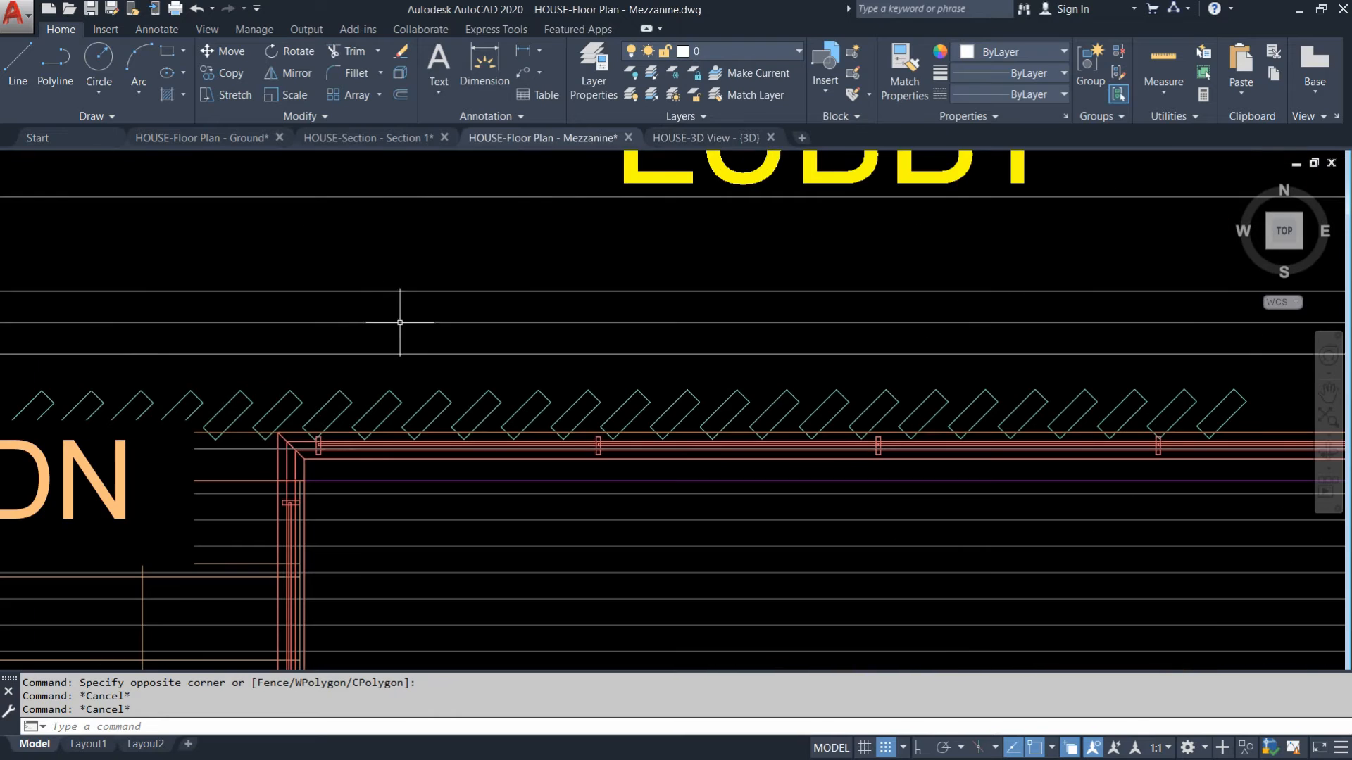
left_click(378, 402)
scroll(374, 402, "down", 2)
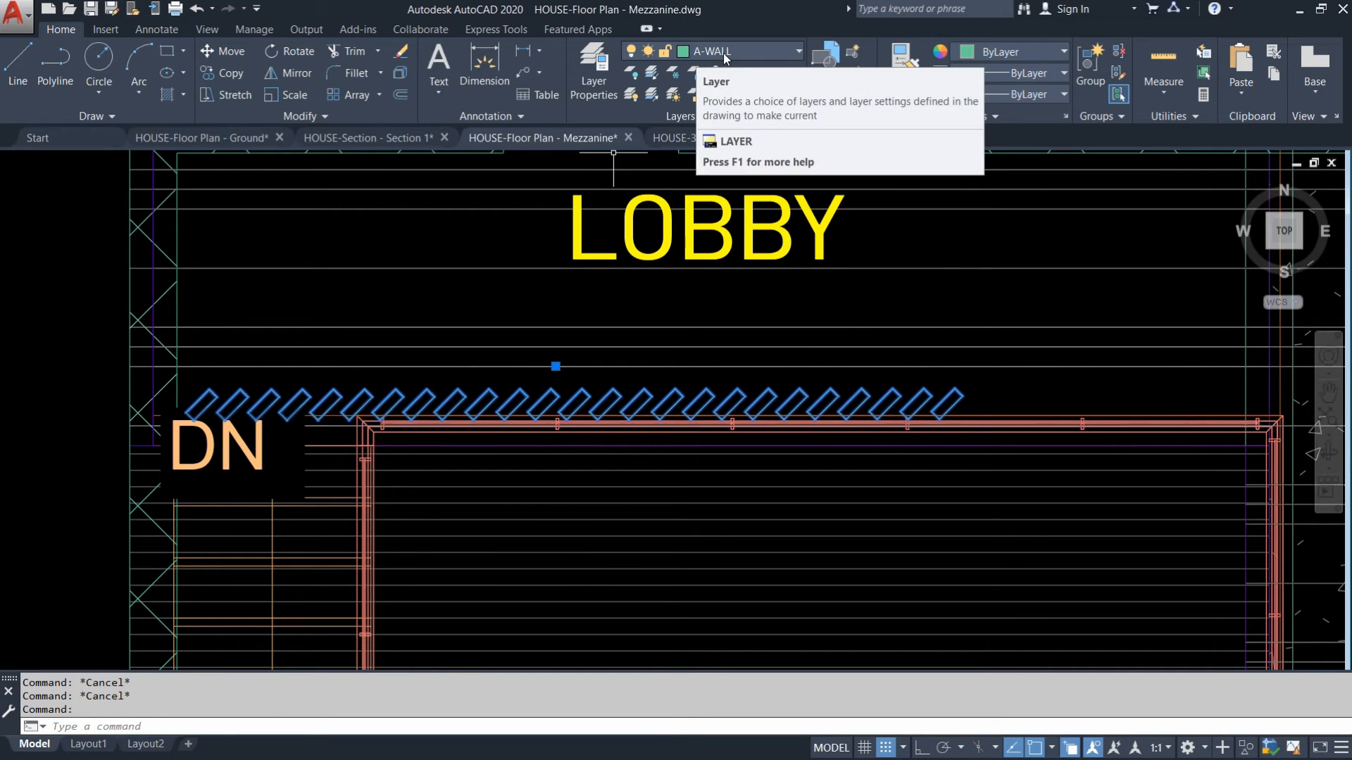
key("Escape")
scroll(465, 295, "down", 7)
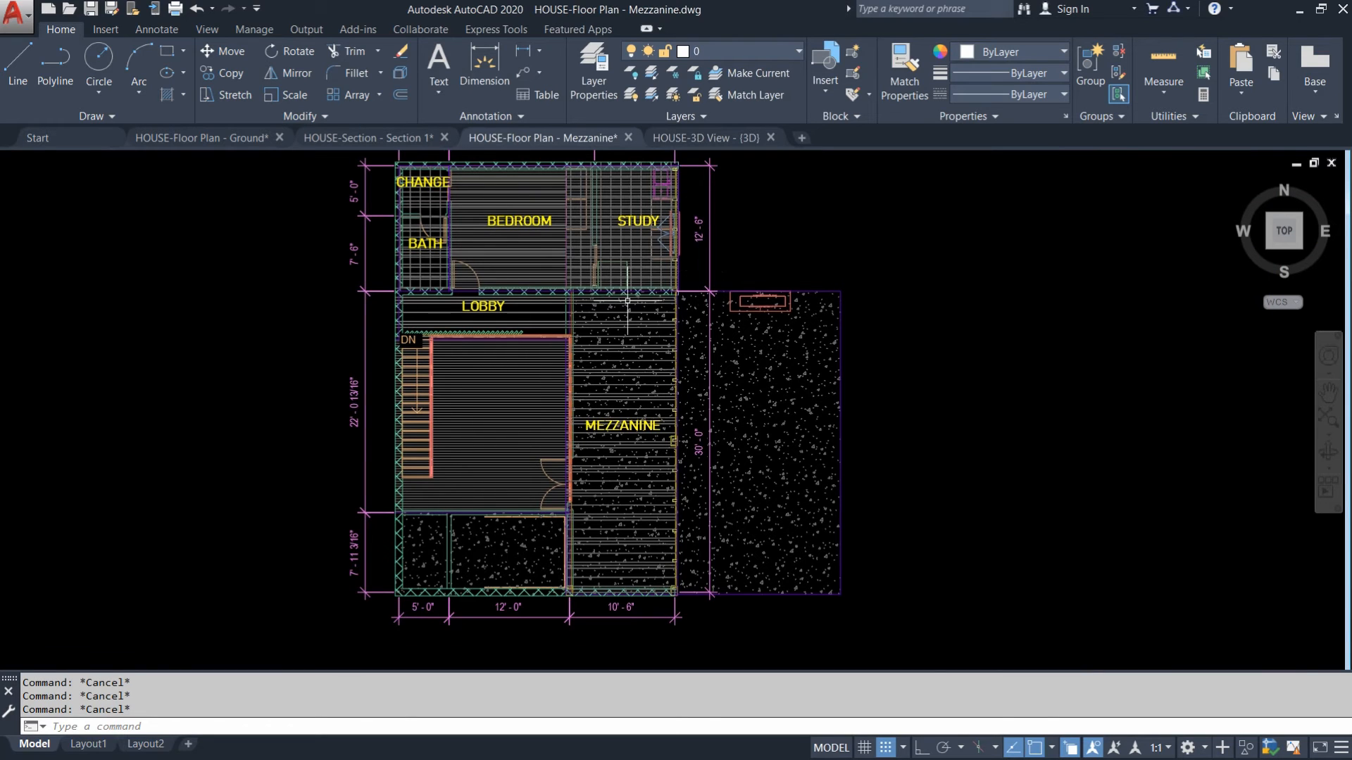
scroll(570, 355, "down", 2)
scroll(560, 318, "up", 2)
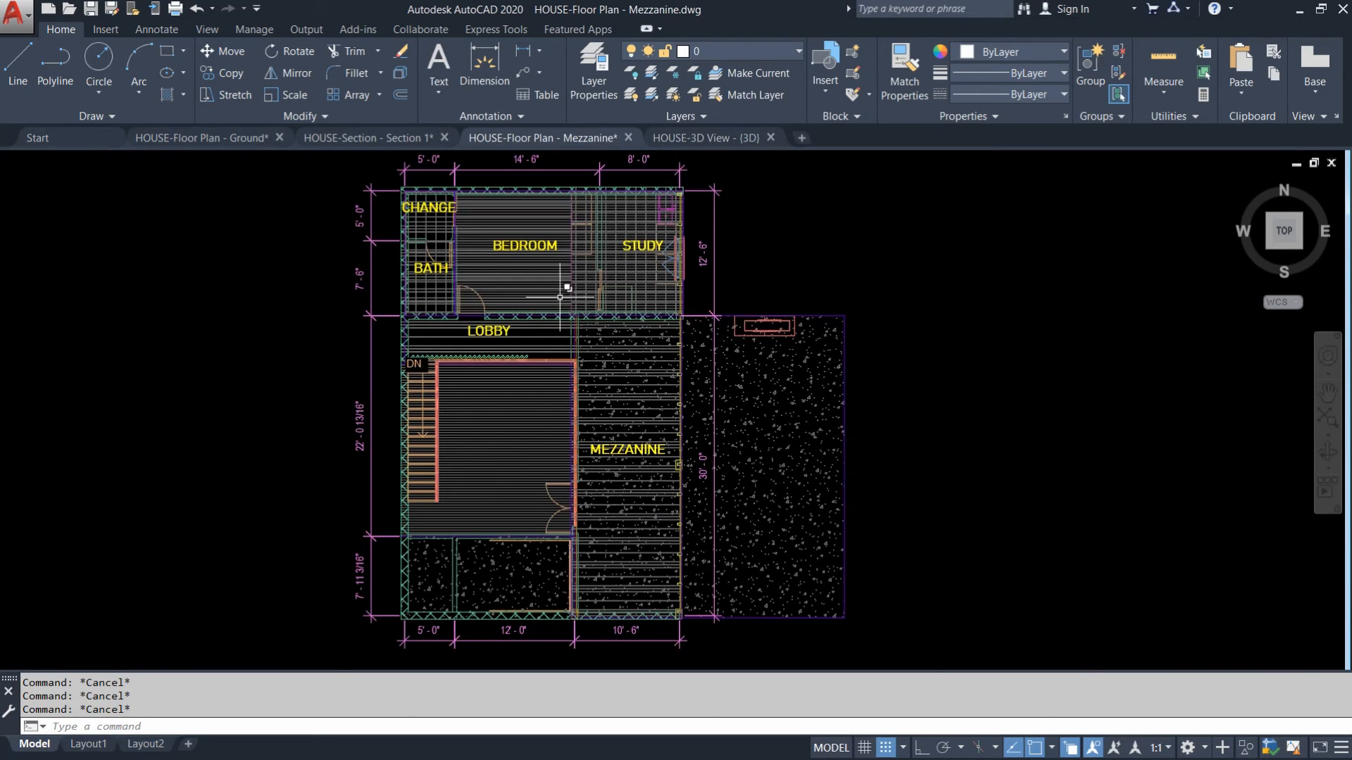
Open the exported 3D View drawing and orbit around the house and terrain model to inspect it from above.
left_click(691, 138)
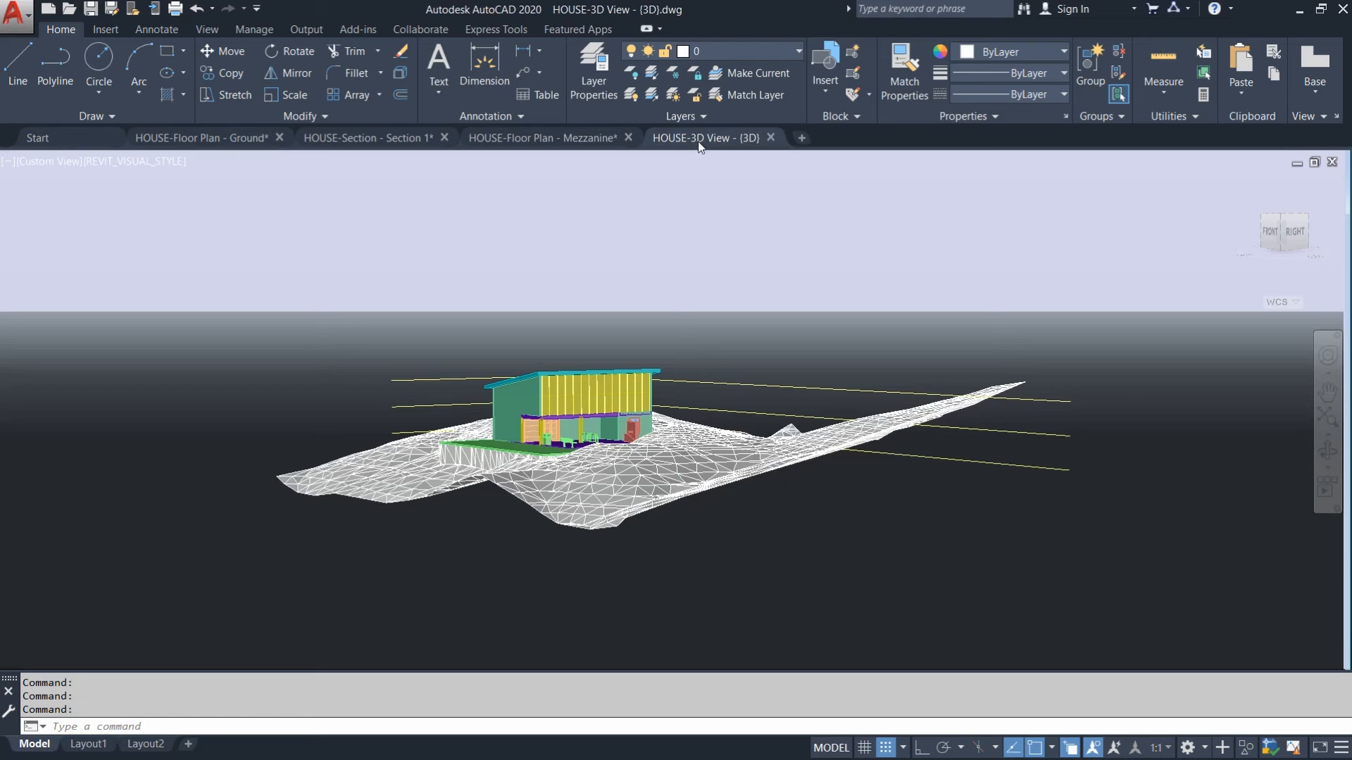
scroll(641, 400, "up", 1)
scroll(638, 398, "up", 1)
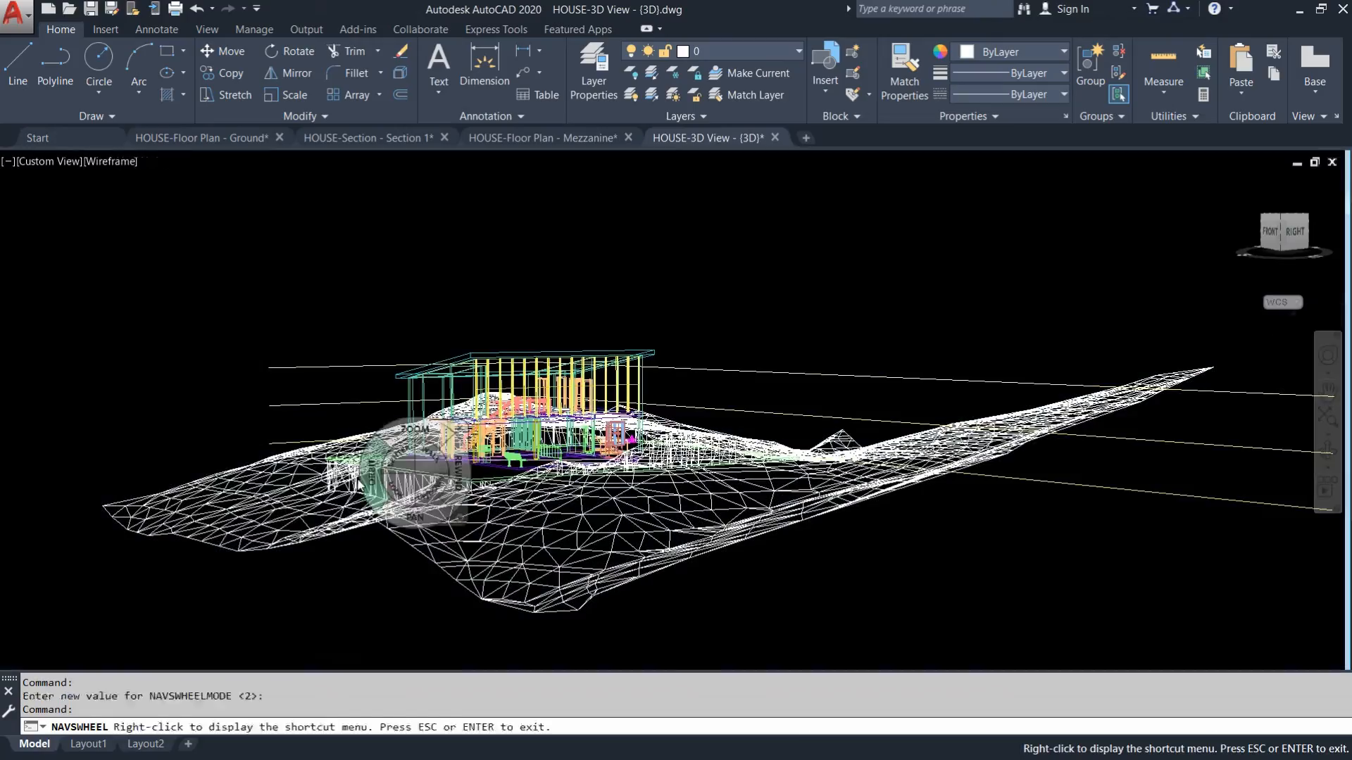
left_click_drag(363, 474, 777, 521)
scroll(846, 324, "down", 1)
left_click_drag(846, 322, 426, 492)
left_click_drag(532, 409, 274, 540)
left_click_drag(343, 498, 577, 462)
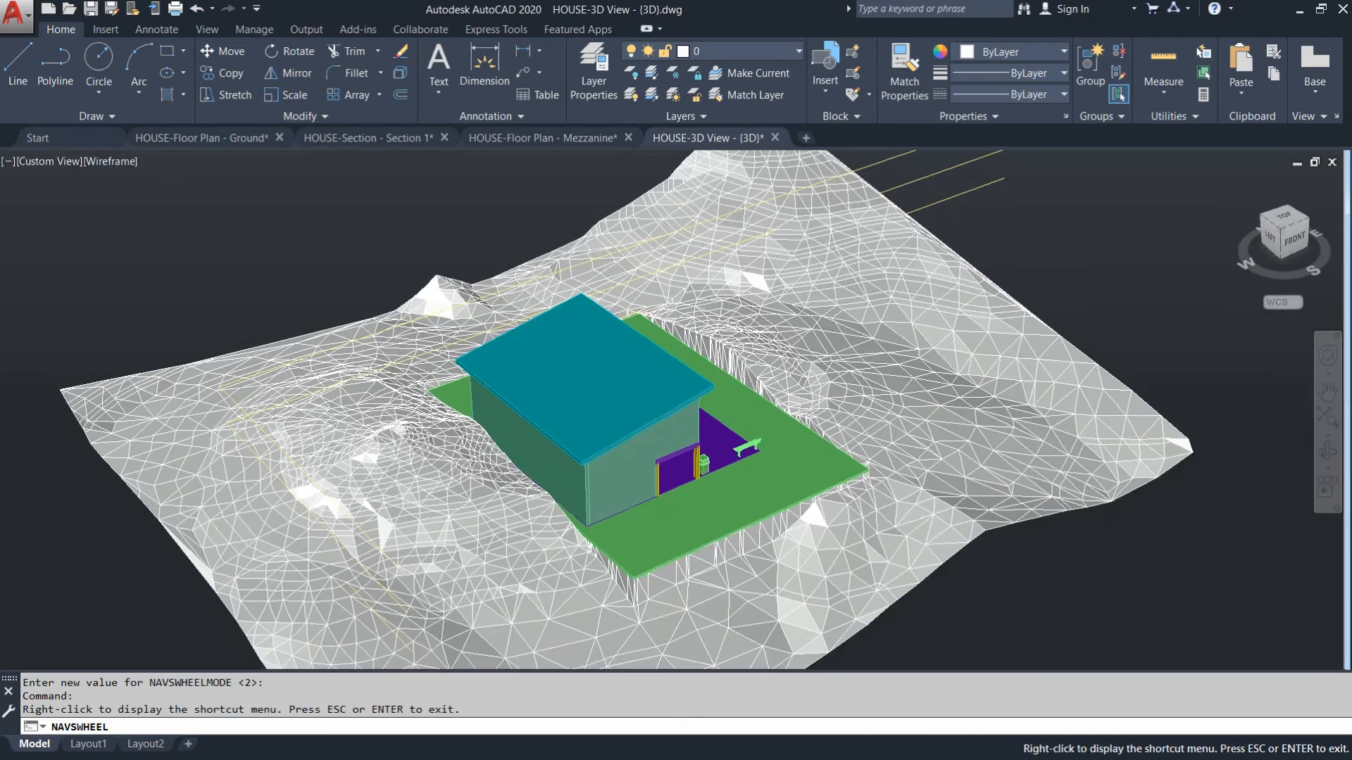
key("Escape")
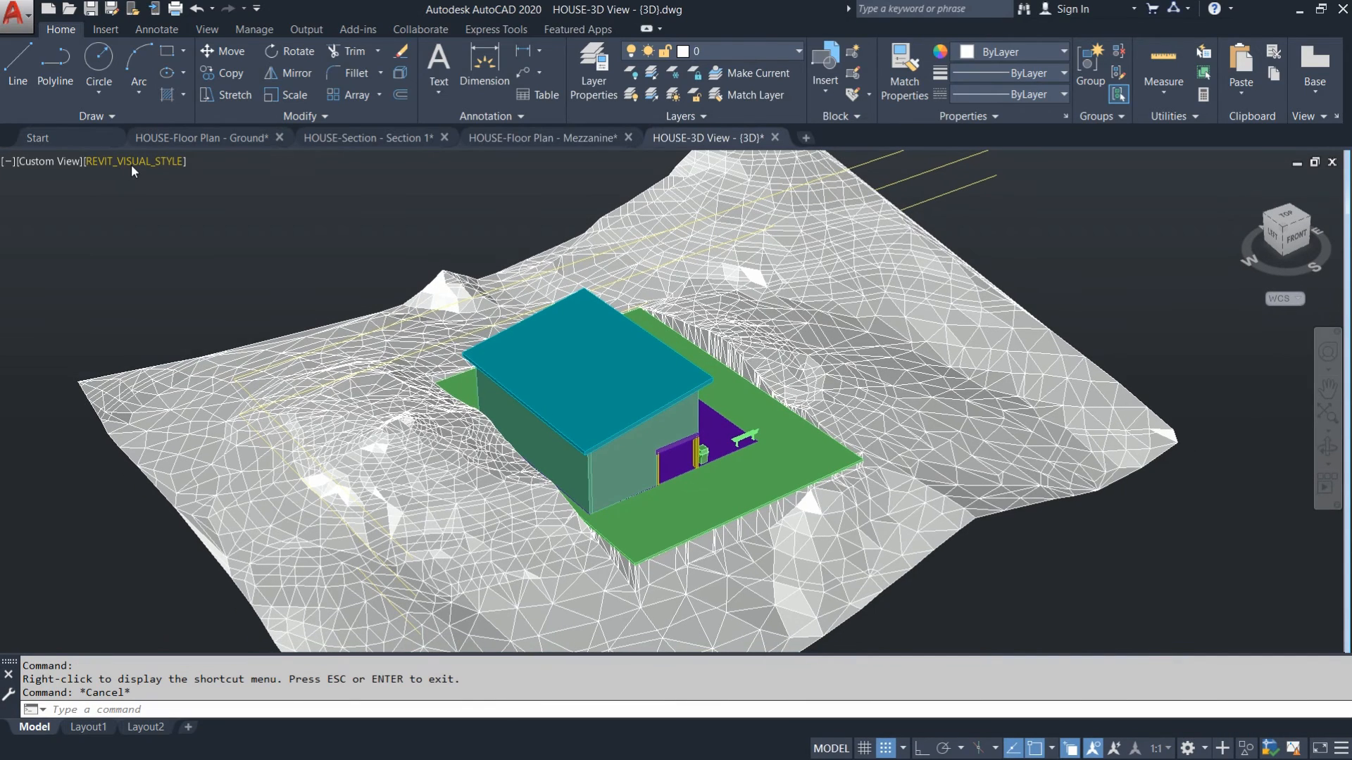
Set the 3D view's visual style to Realistic.
left_click(132, 163)
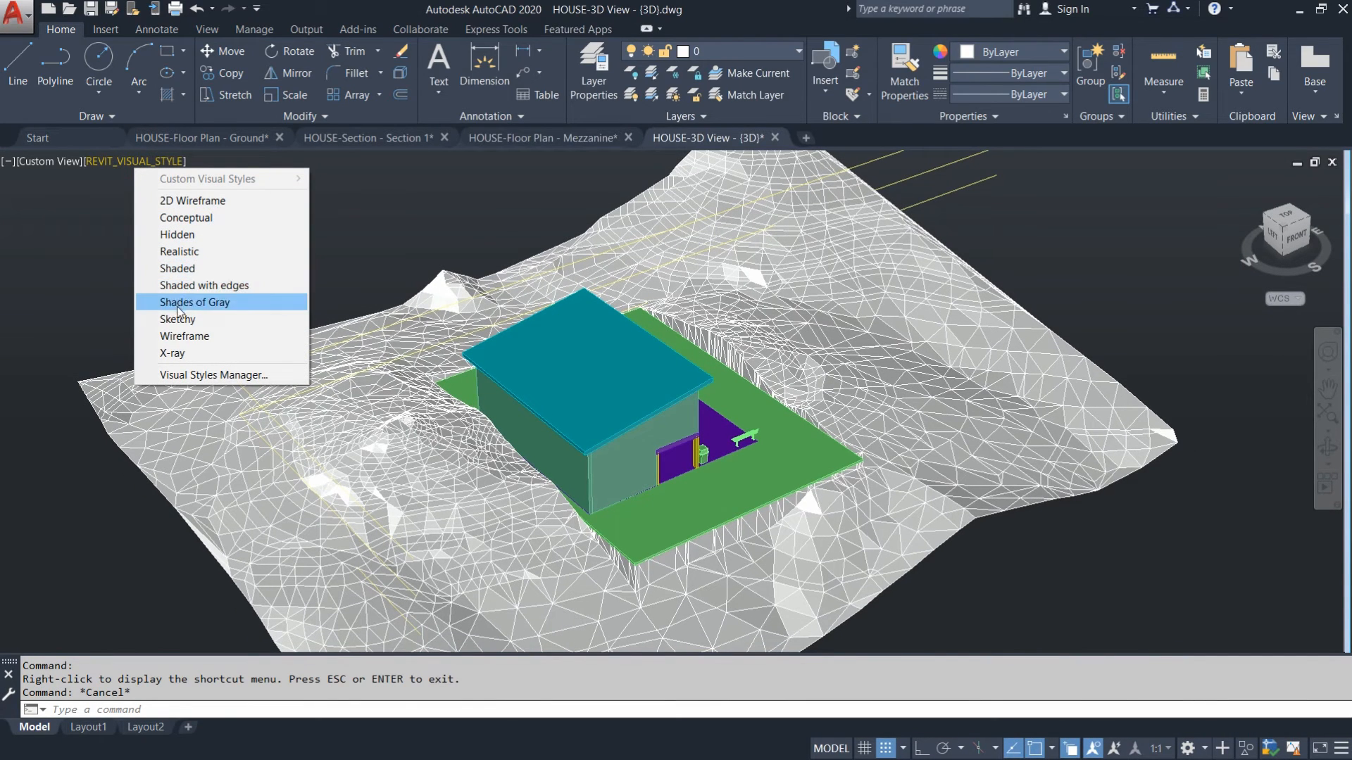
left_click(179, 252)
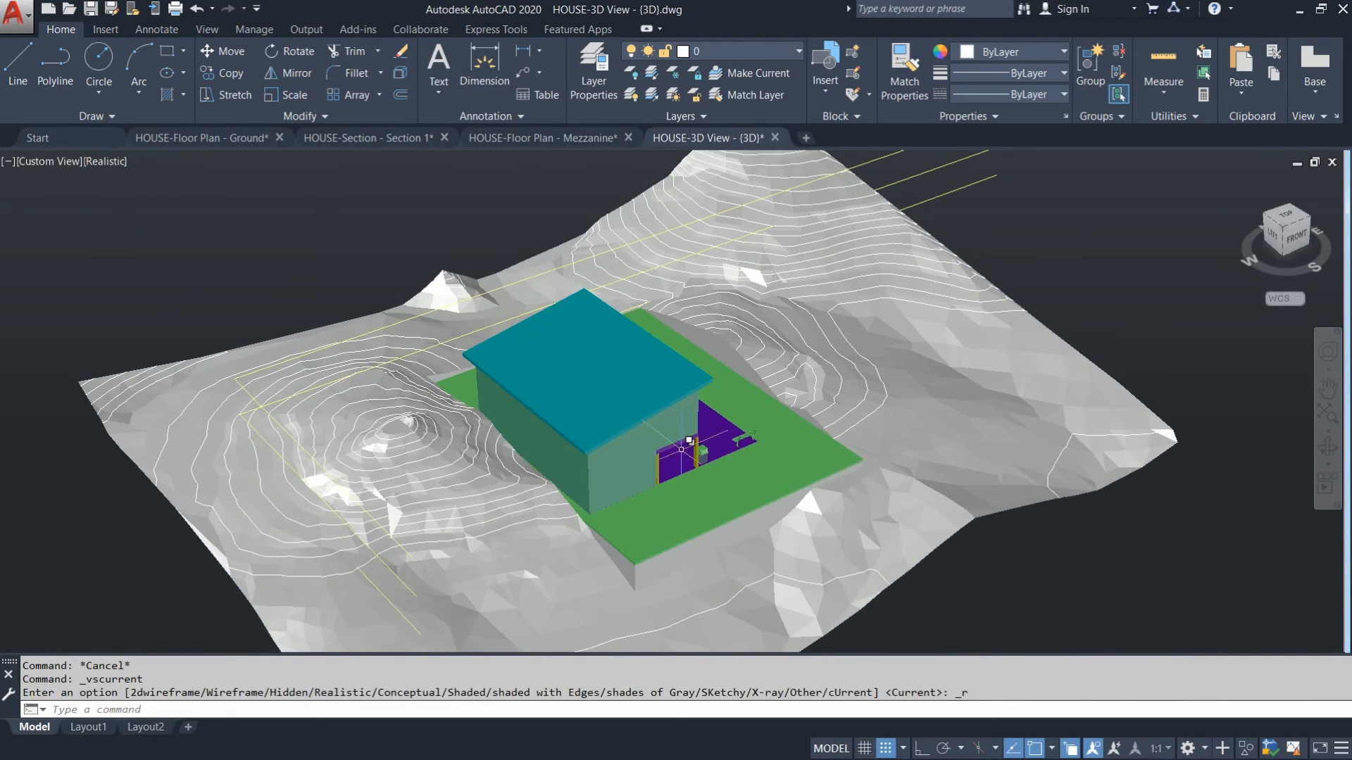
scroll(723, 462, "up", 2)
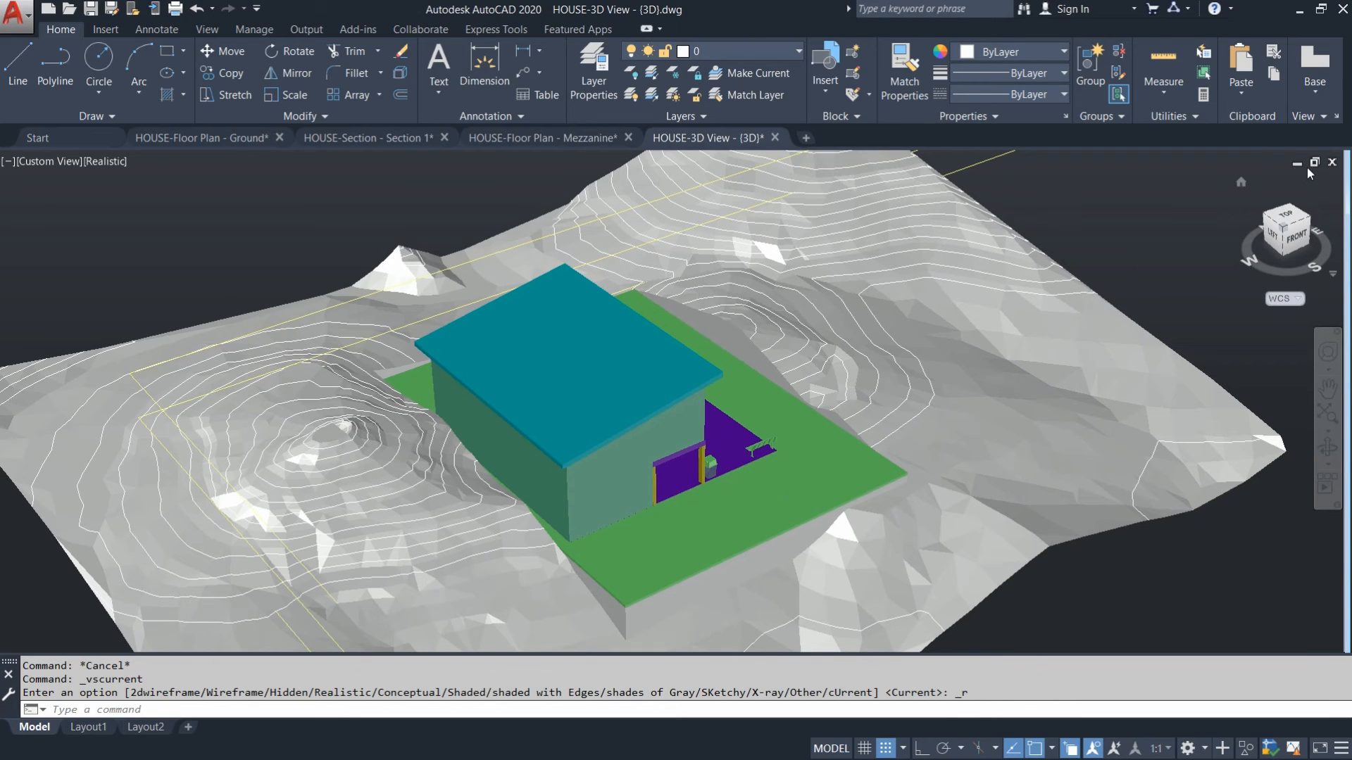
Set the 3D model to the SE Isometric view and inspect the house's open glazed side up close.
left_click(1307, 220)
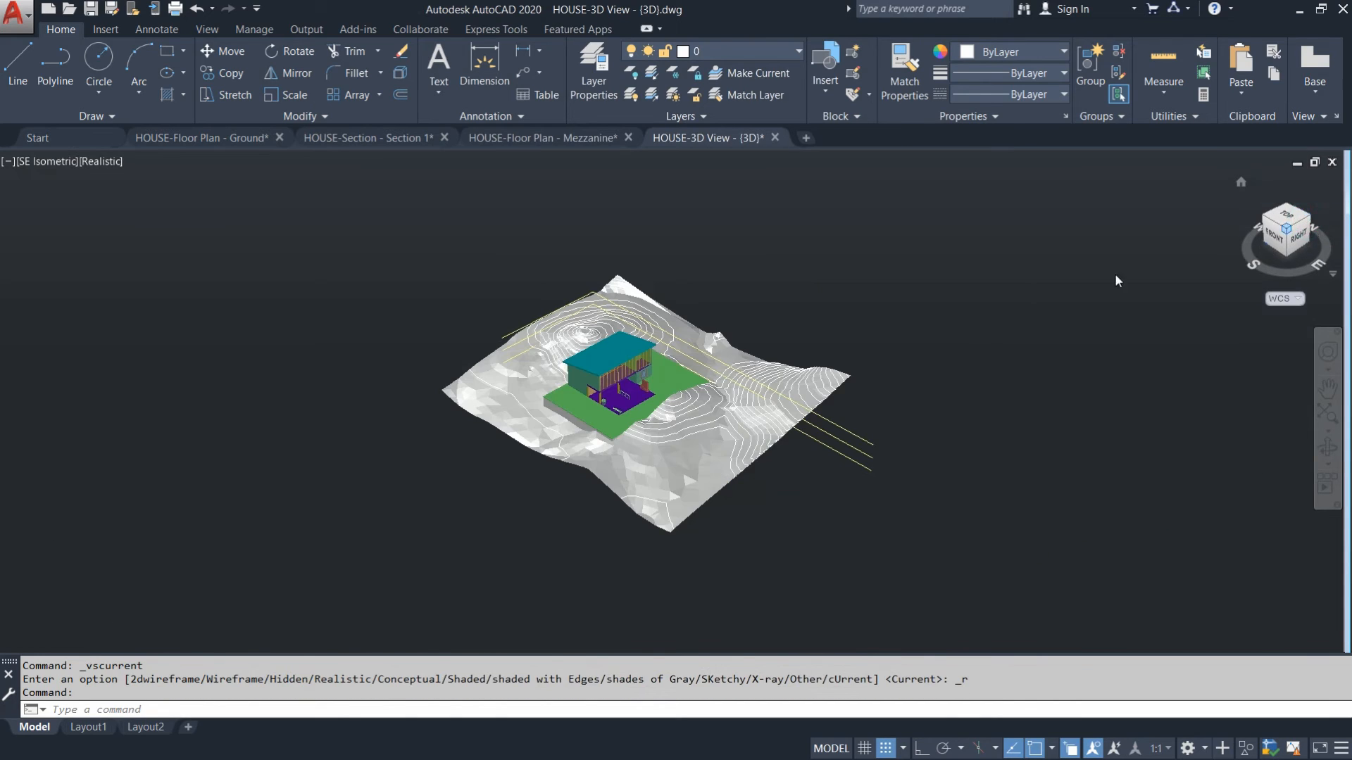
scroll(666, 401, "up", 5)
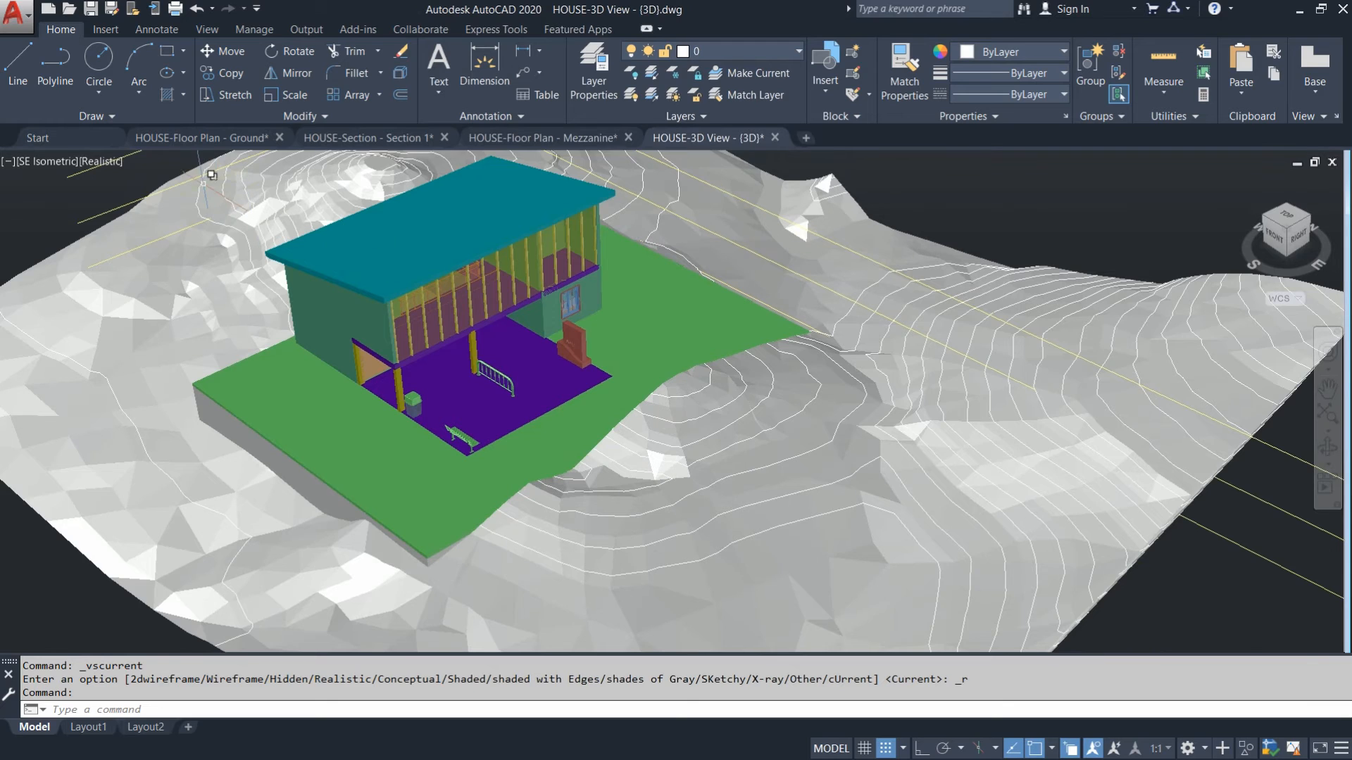
scroll(348, 252, "down", 2)
scroll(274, 181, "up", 1)
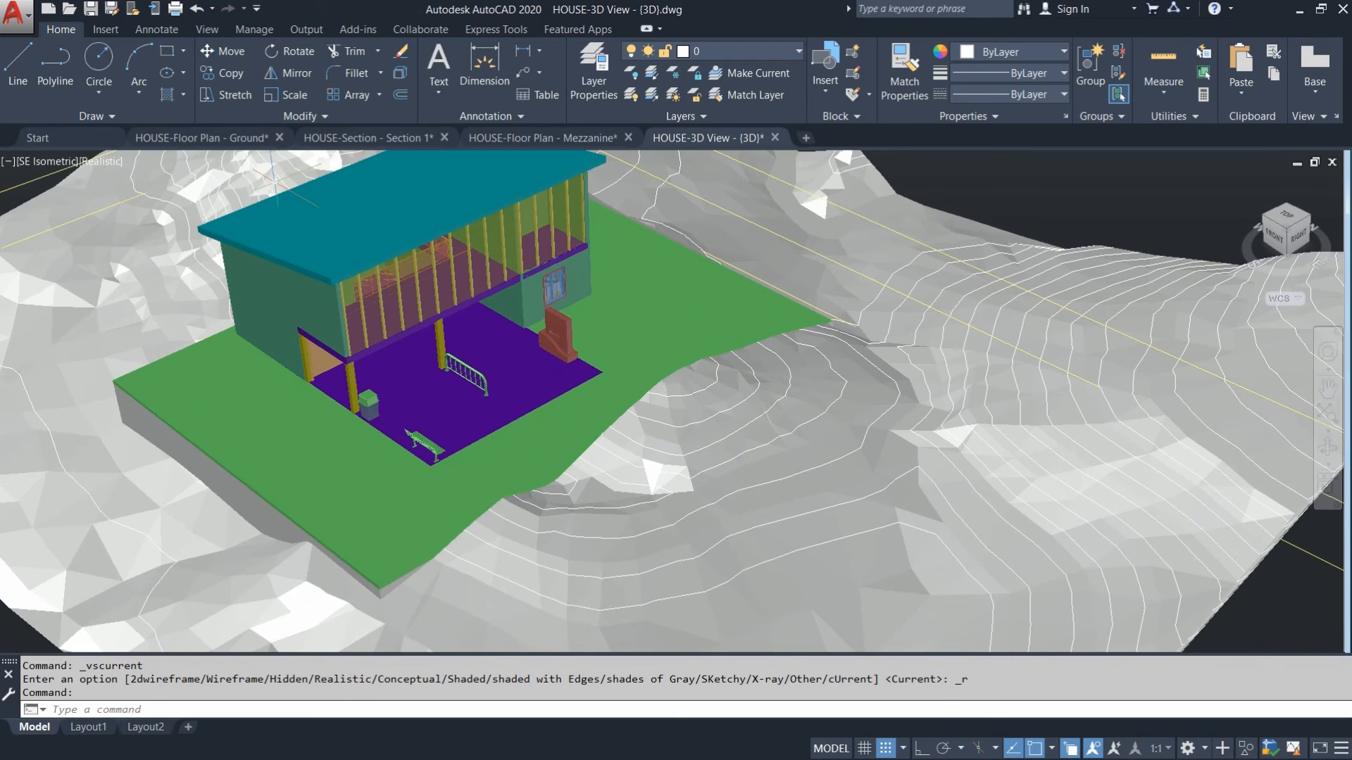
scroll(718, 470, "down", 1)
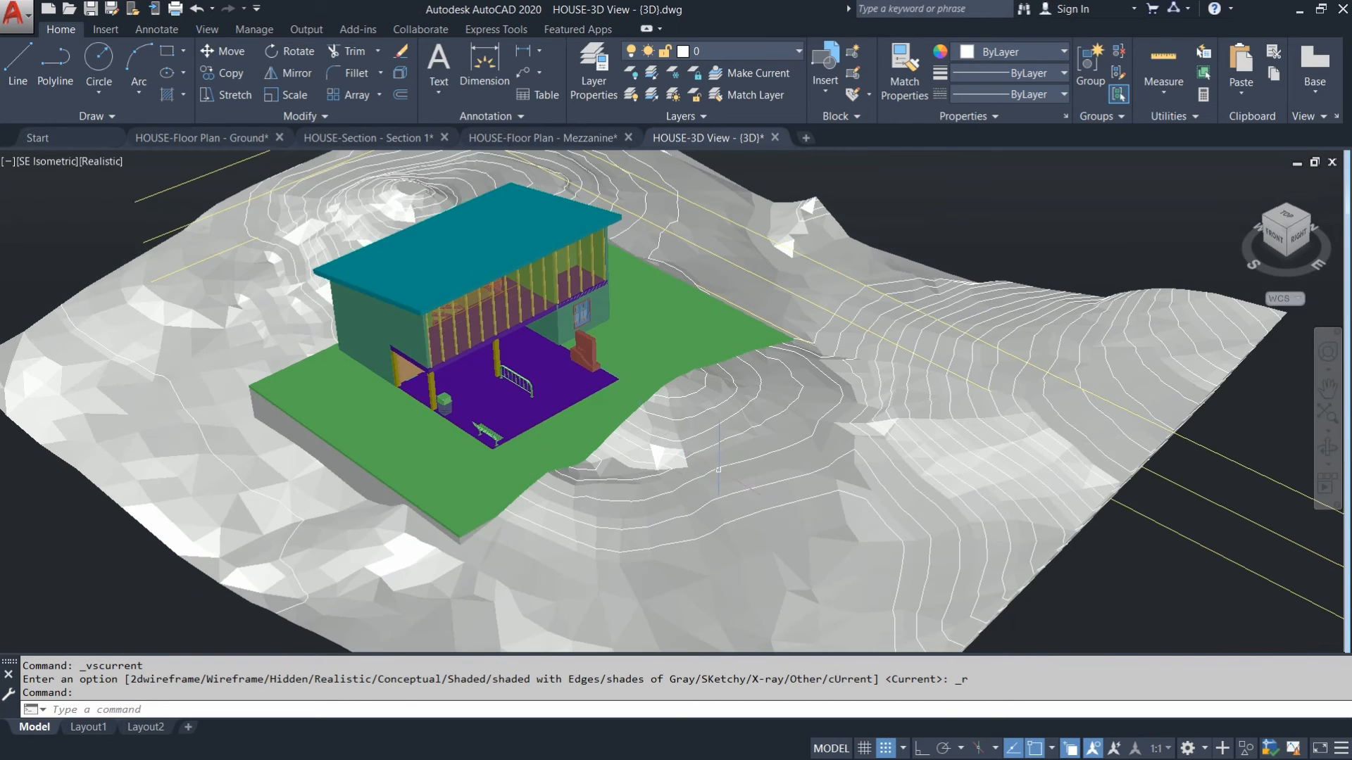
Select the green building pad under the house to check its layer, and clear the selection.
key("Escape")
left_click(308, 427)
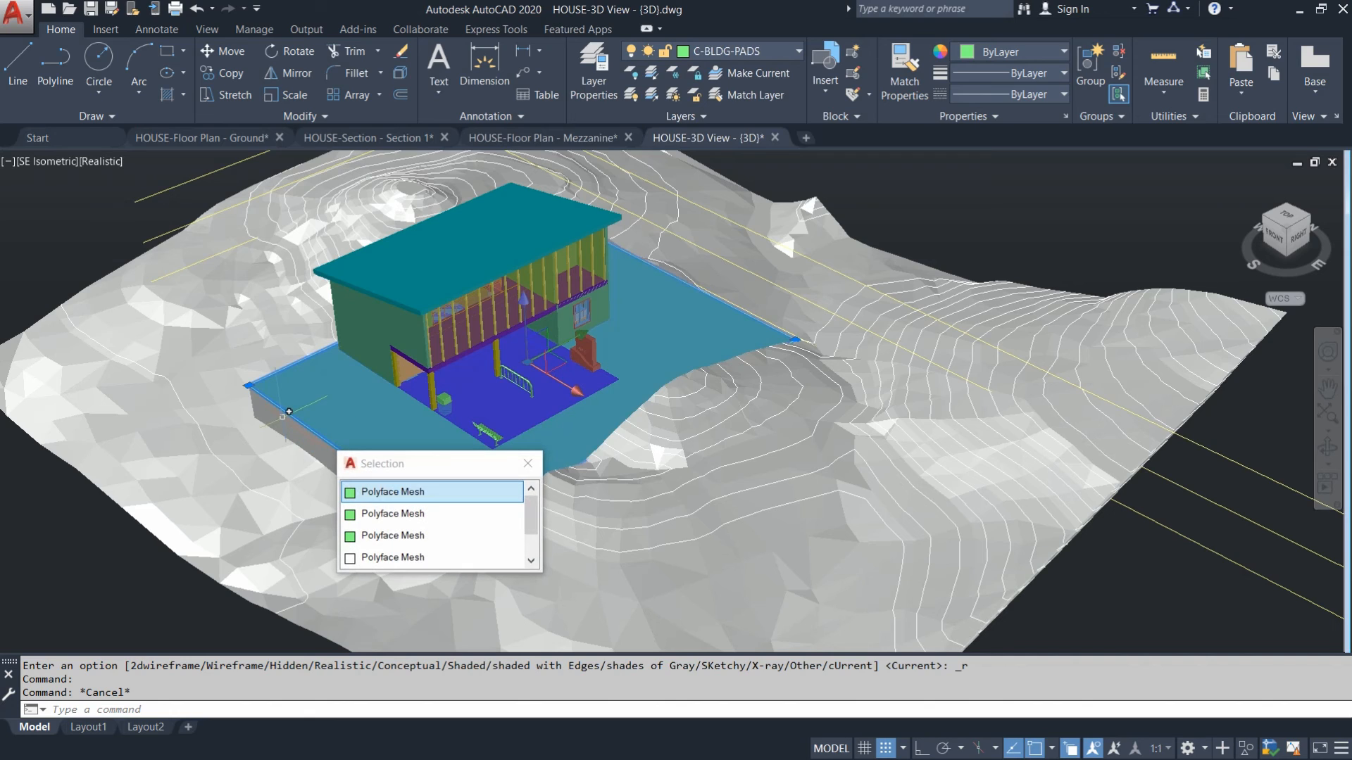
key("Escape")
key("Escape")
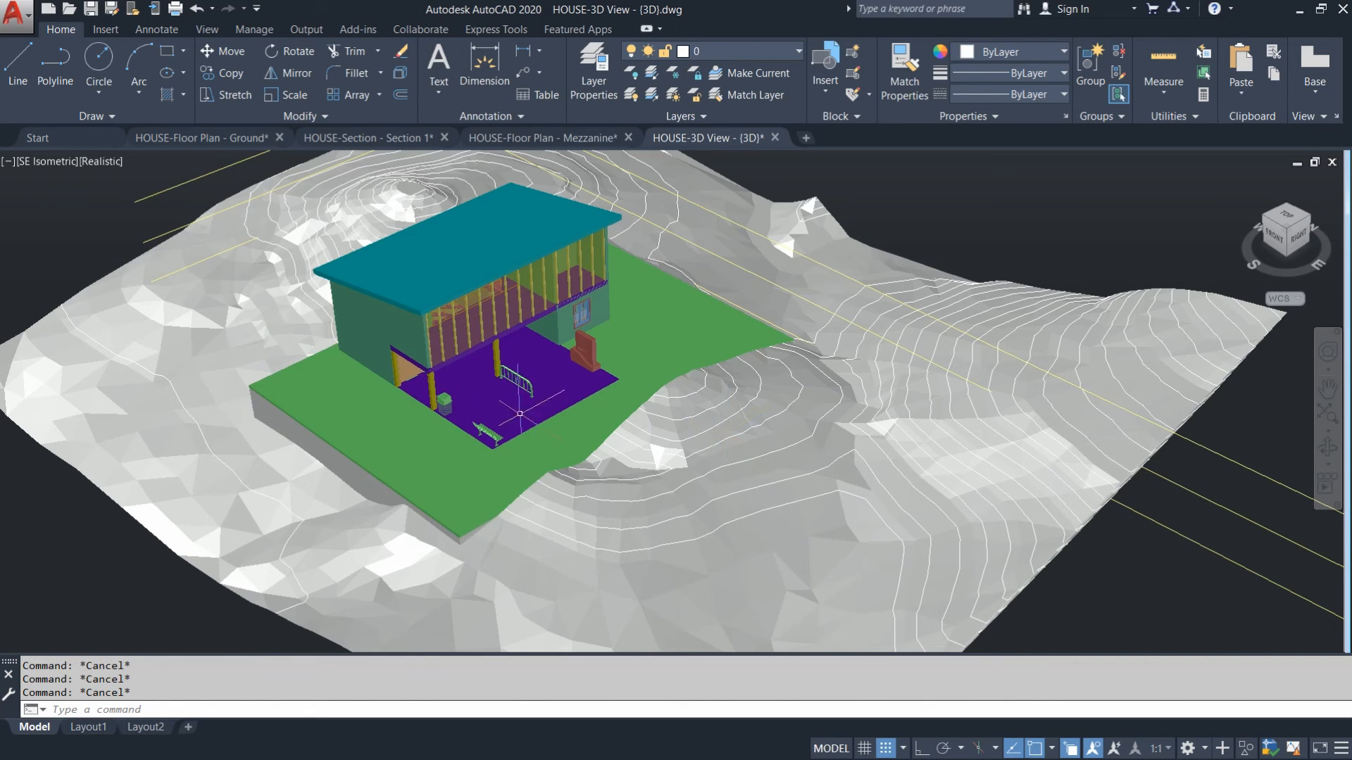
Inspect the house and its surroundings, select the terrain surface mesh to check its geometry and layer, and clear the selection.
mouse_move(315, 433)
scroll(327, 226, "up", 2)
scroll(676, 288, "down", 3)
scroll(676, 289, "up", 2)
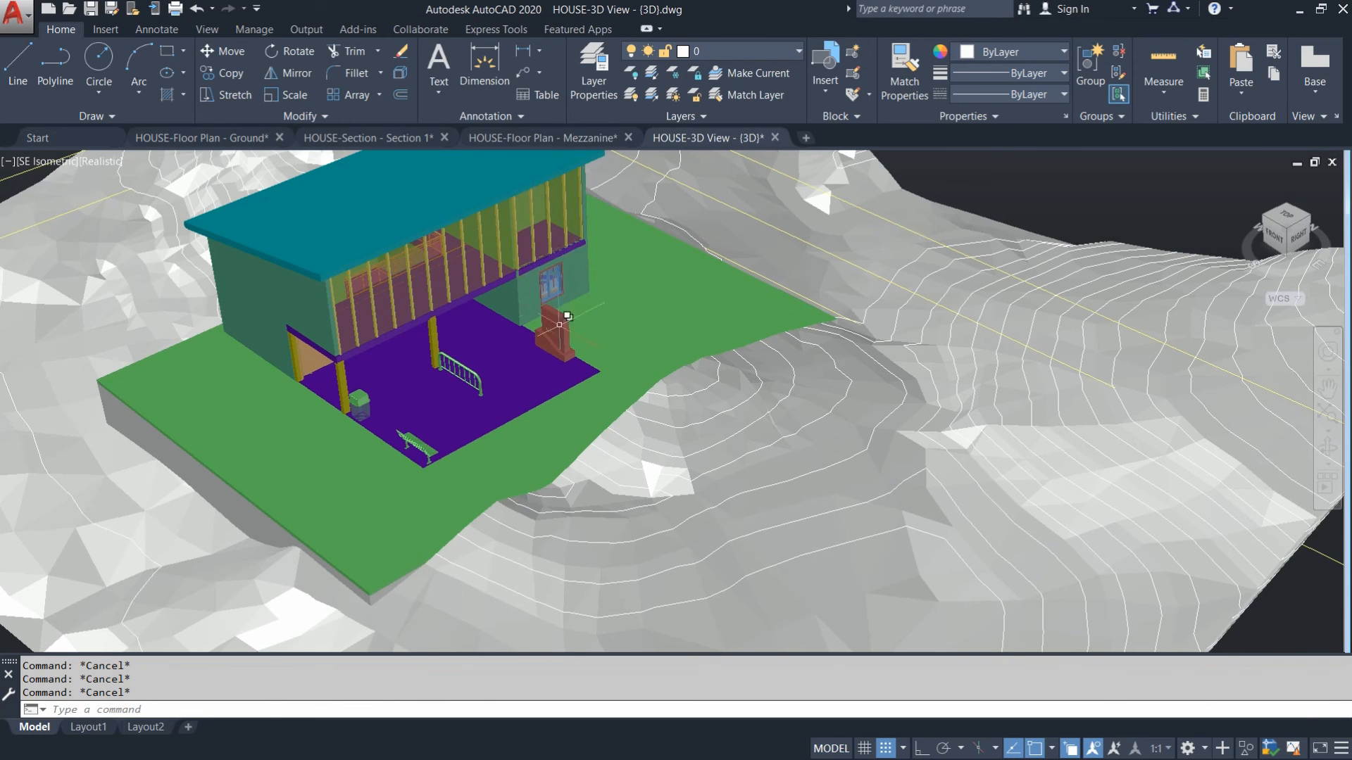
scroll(560, 325, "down", 2)
scroll(637, 388, "up", 3)
scroll(733, 440, "down", 4)
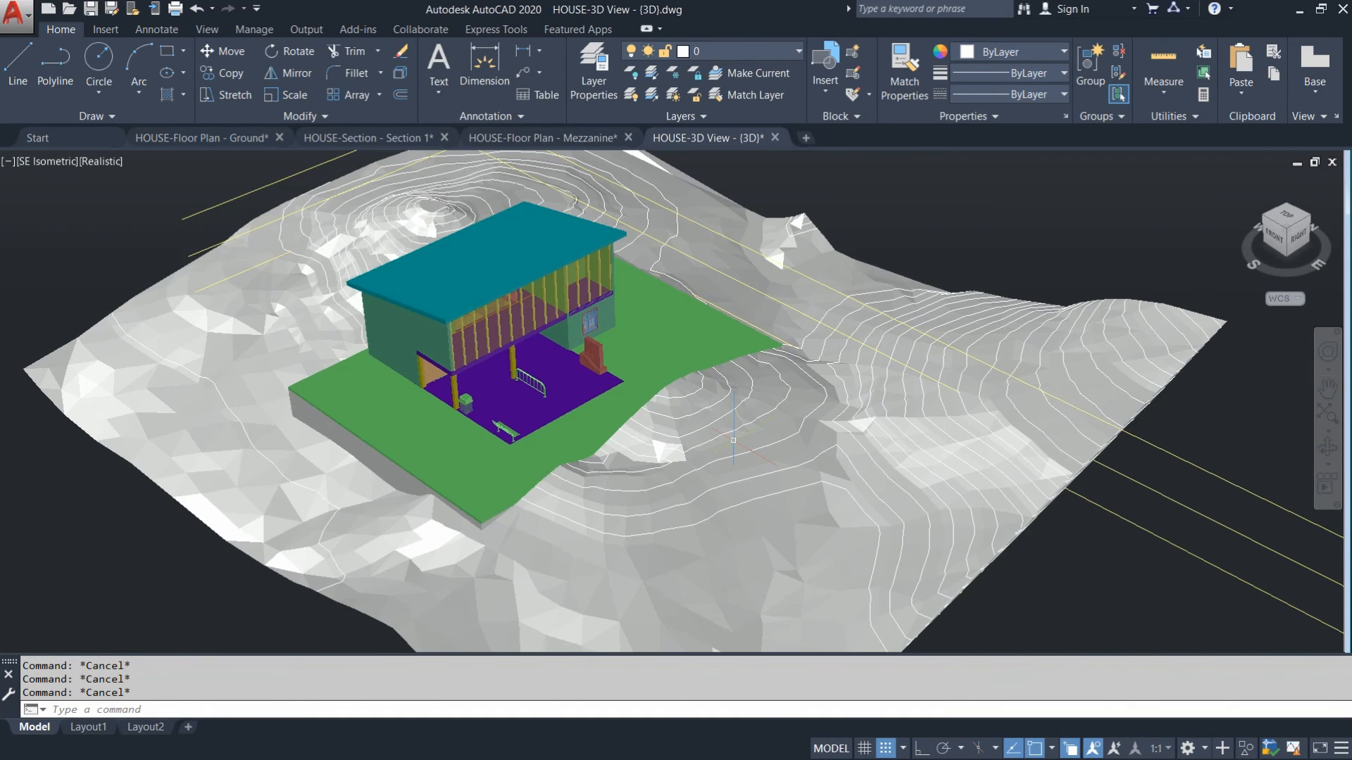
left_click(841, 261)
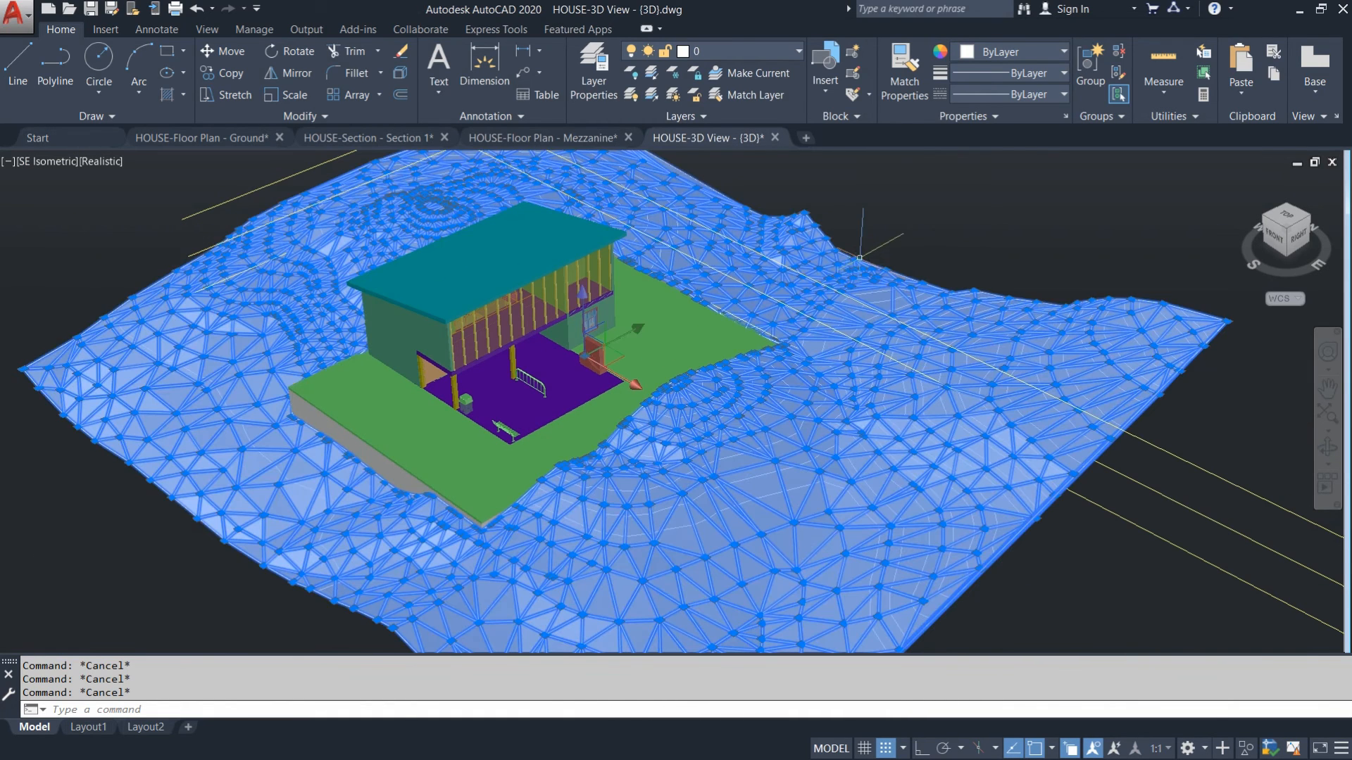
key("Escape")
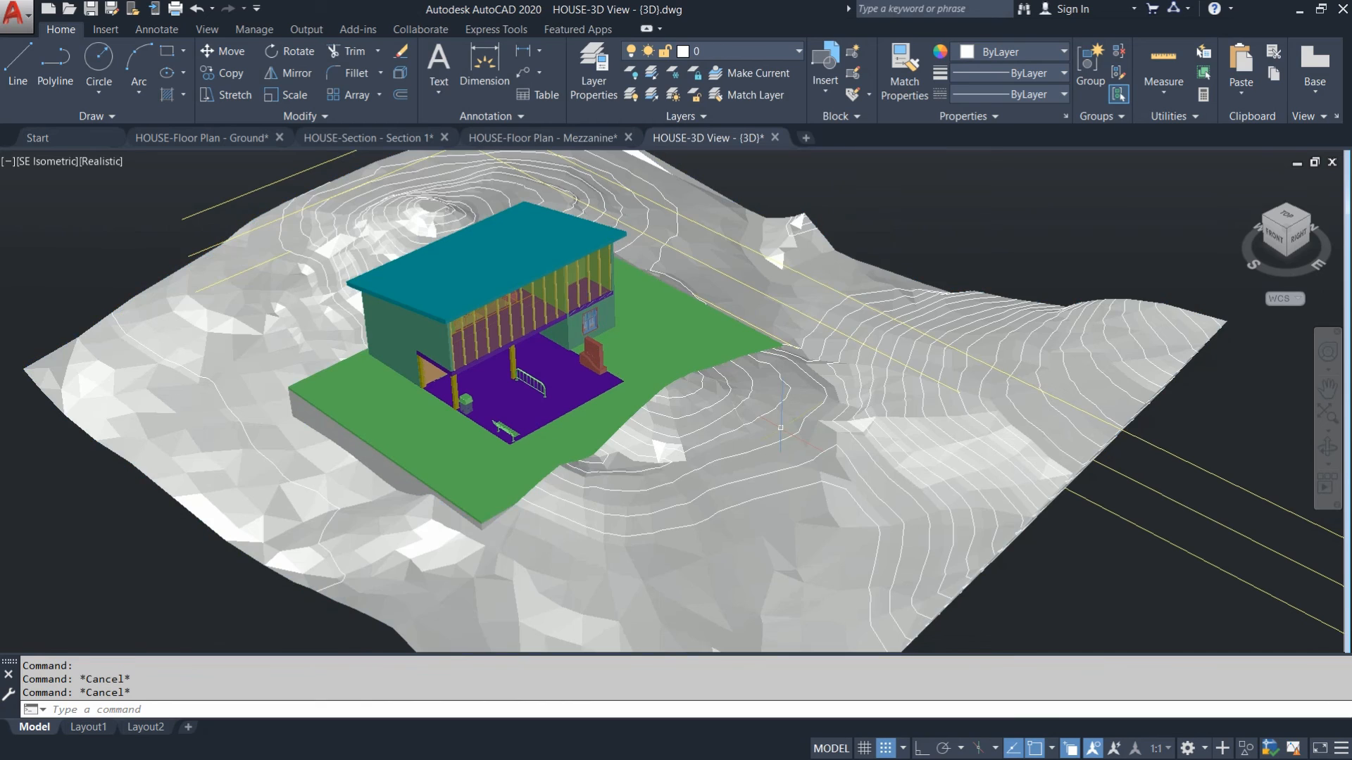
scroll(857, 474, "down", 2)
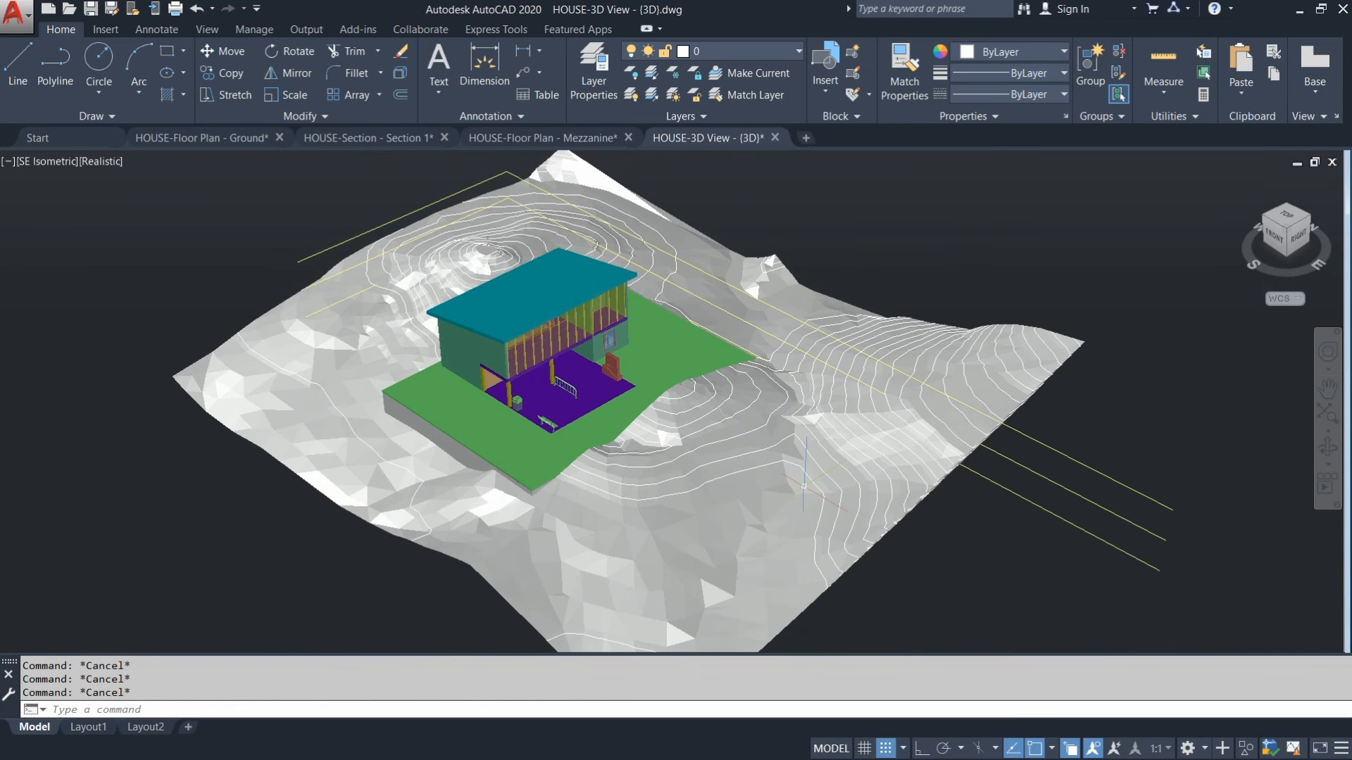